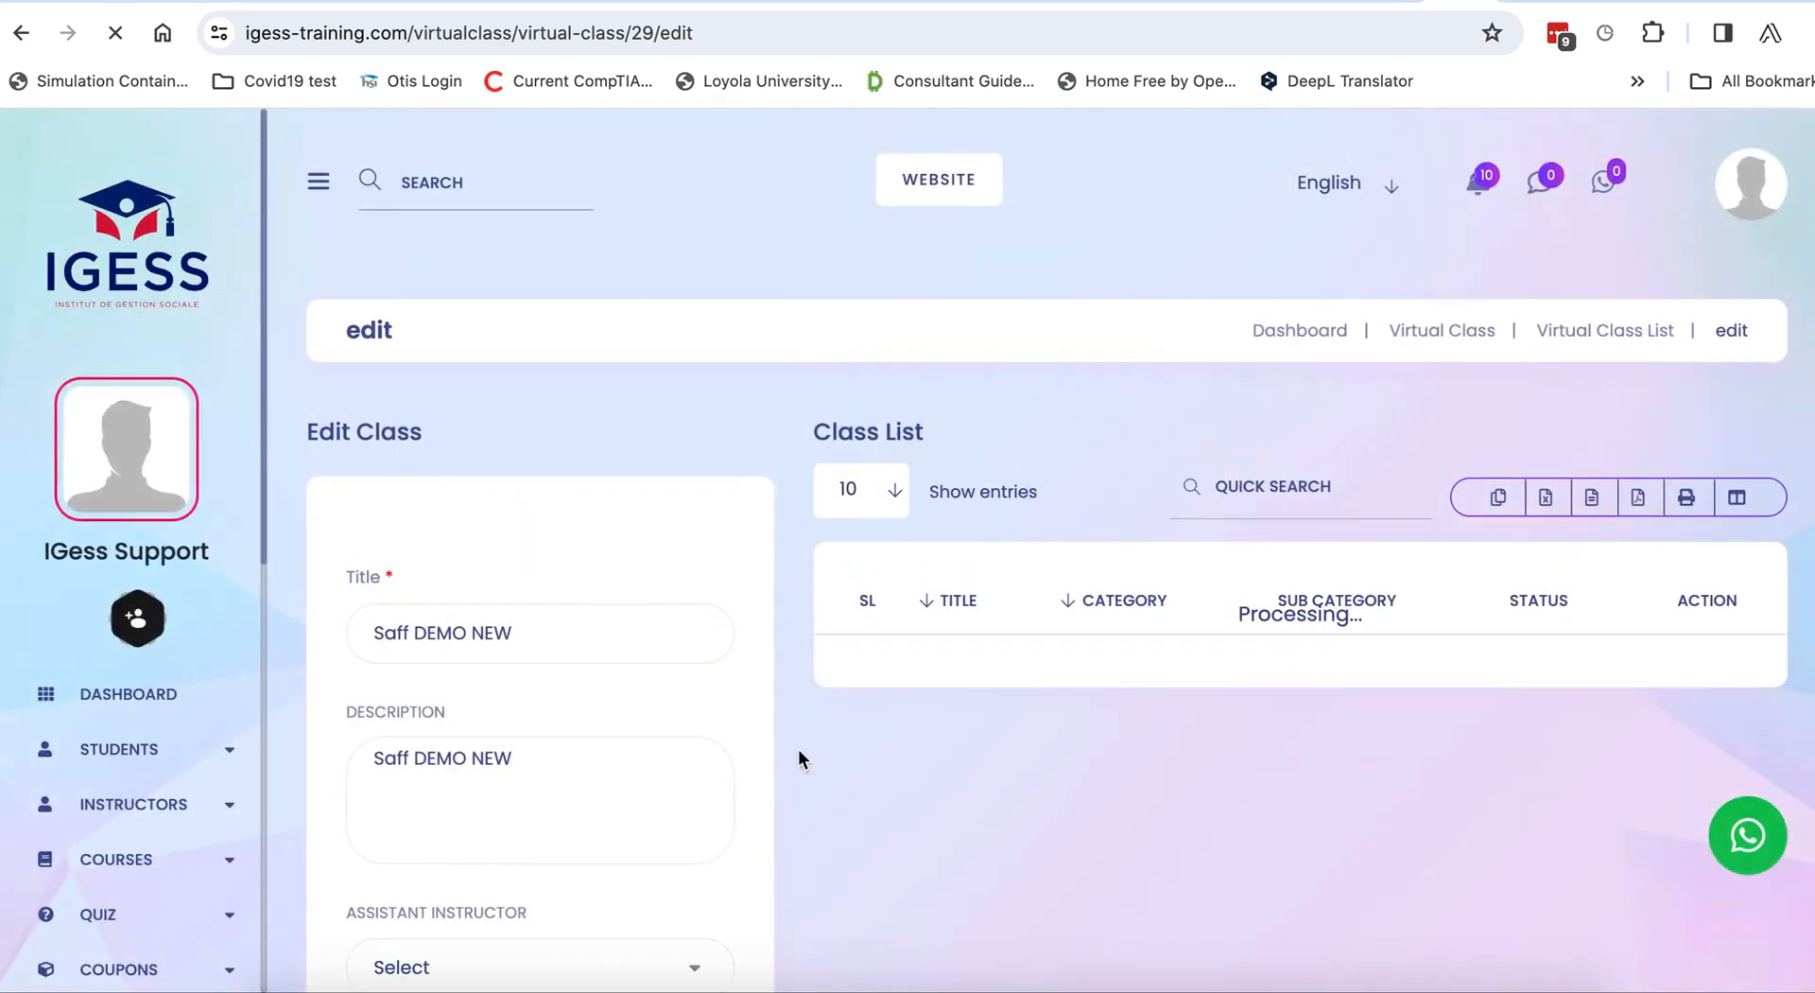
Change the Saff DEMO NEW class time from 3:30 to 2:30 PM and update the class.
scroll(696, 734, down, 4)
scroll(558, 711, down, 4)
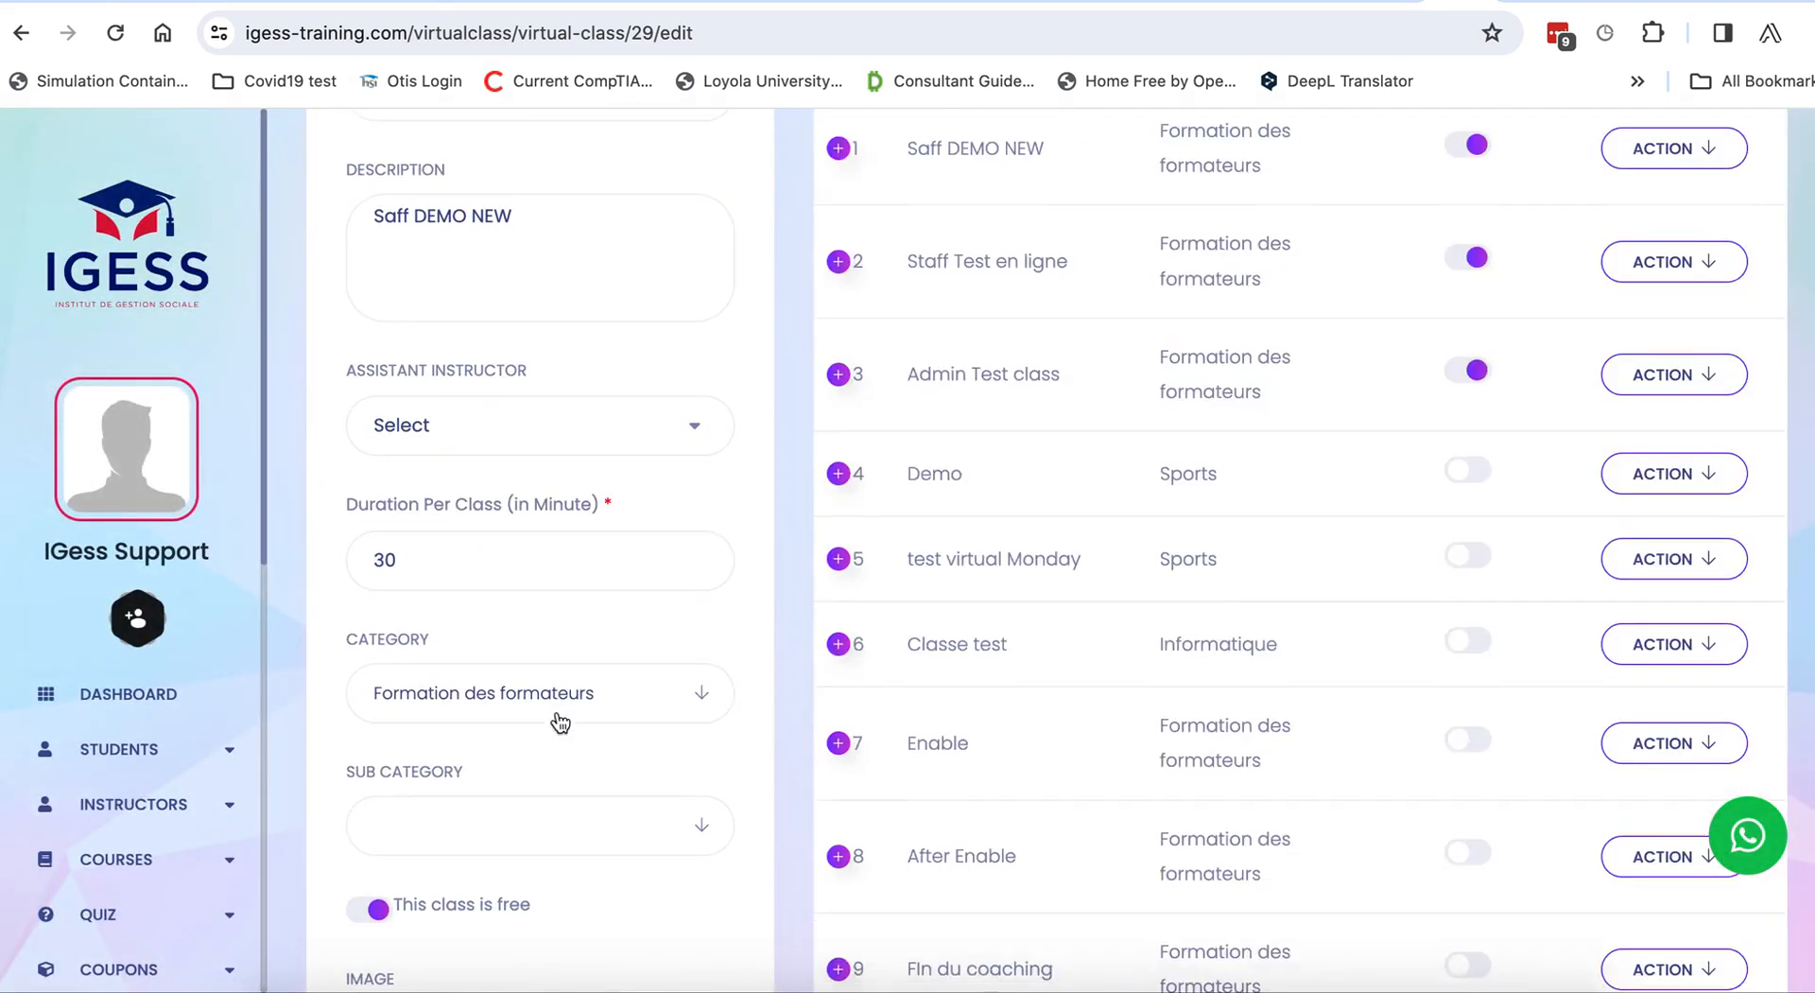
scroll(558, 711, down, 7)
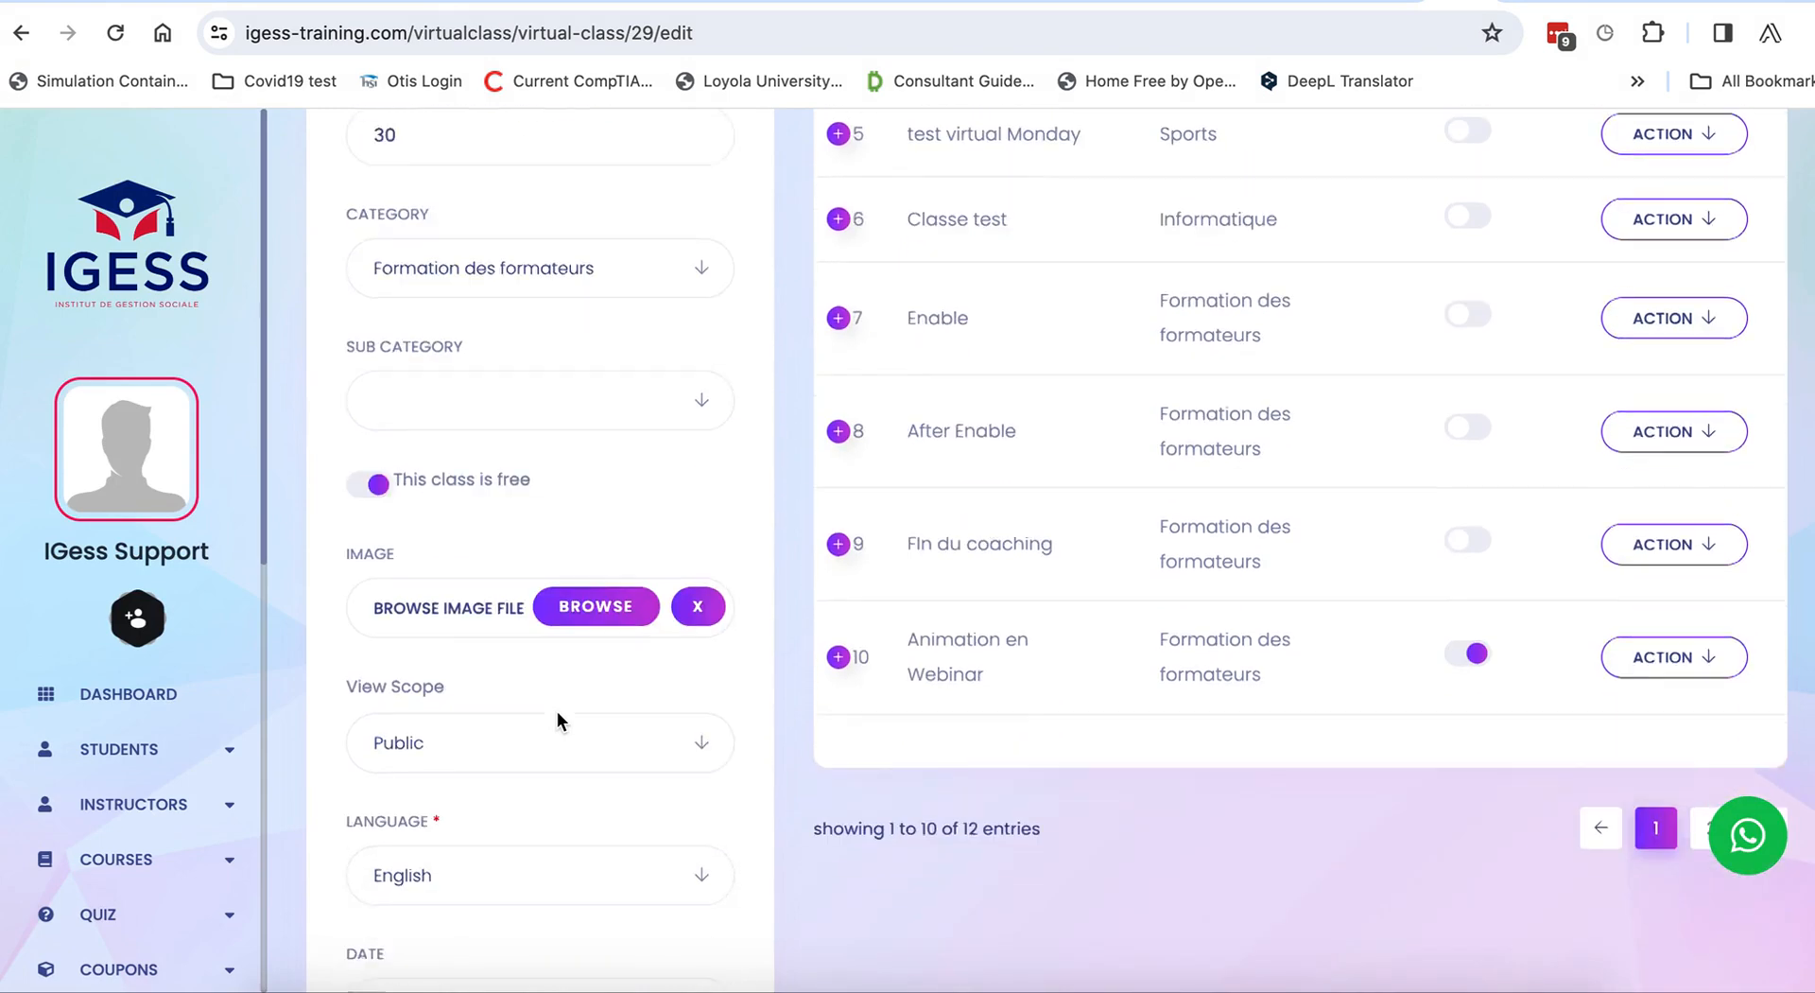
click(474, 689)
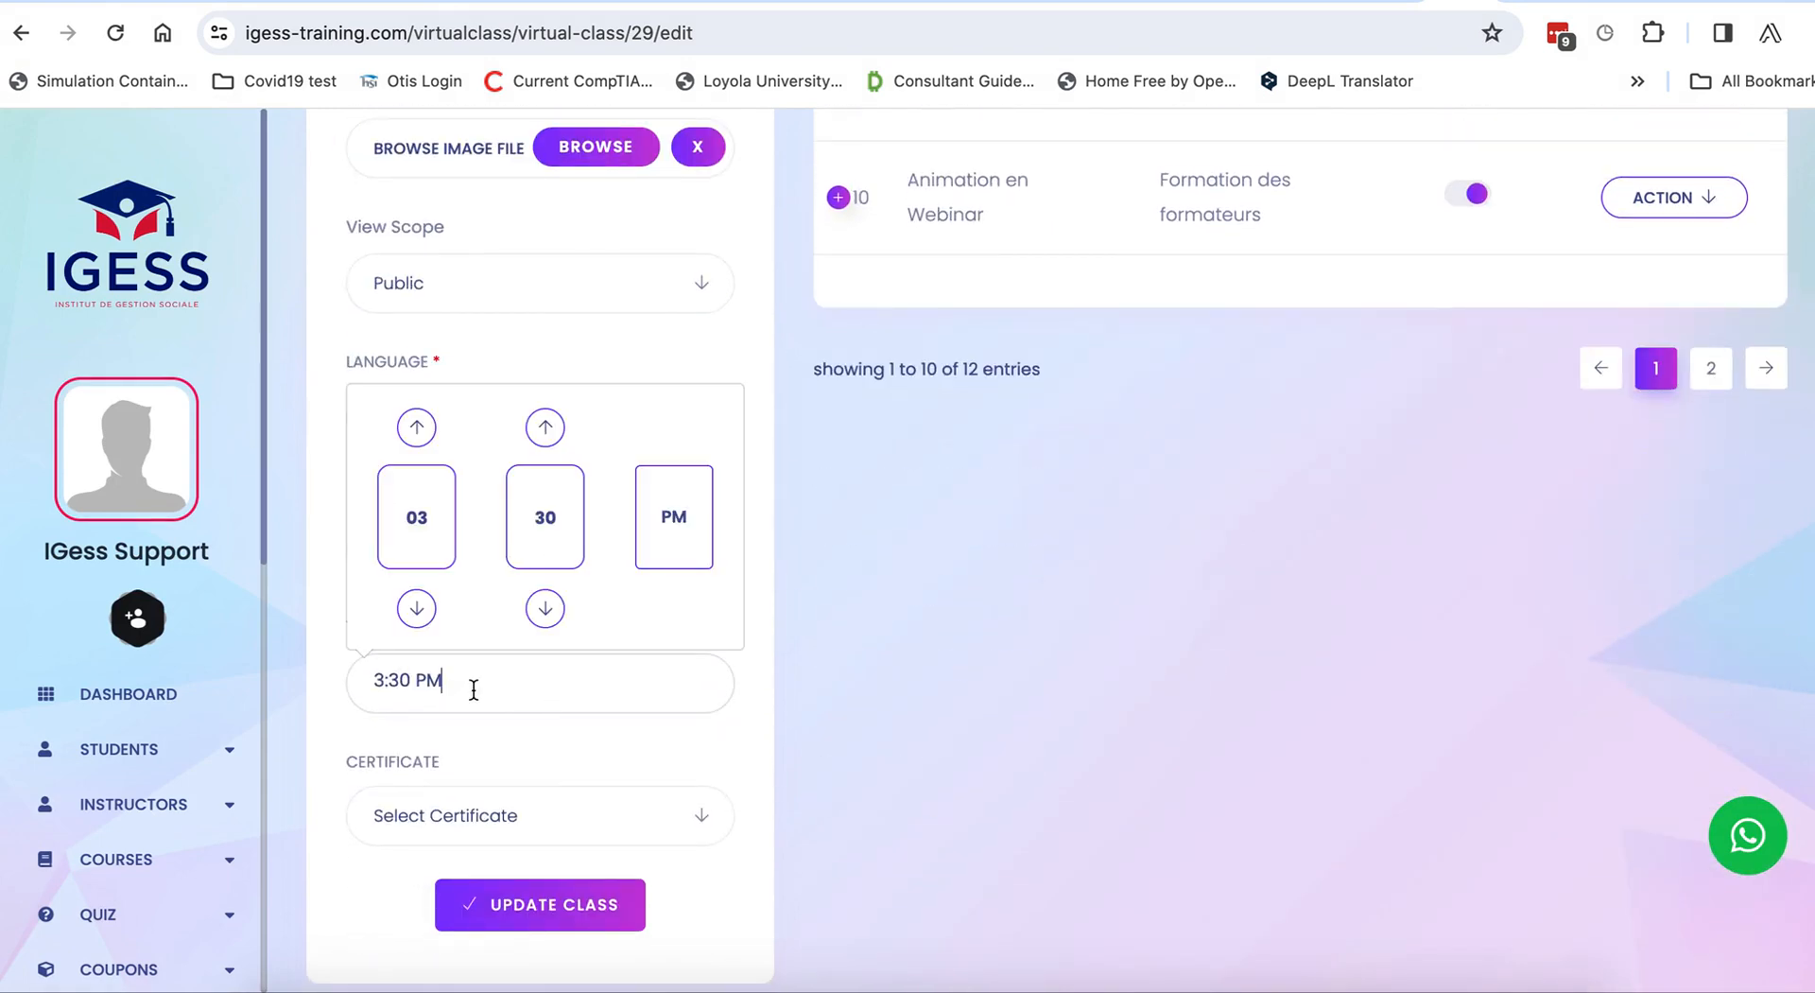
click(417, 606)
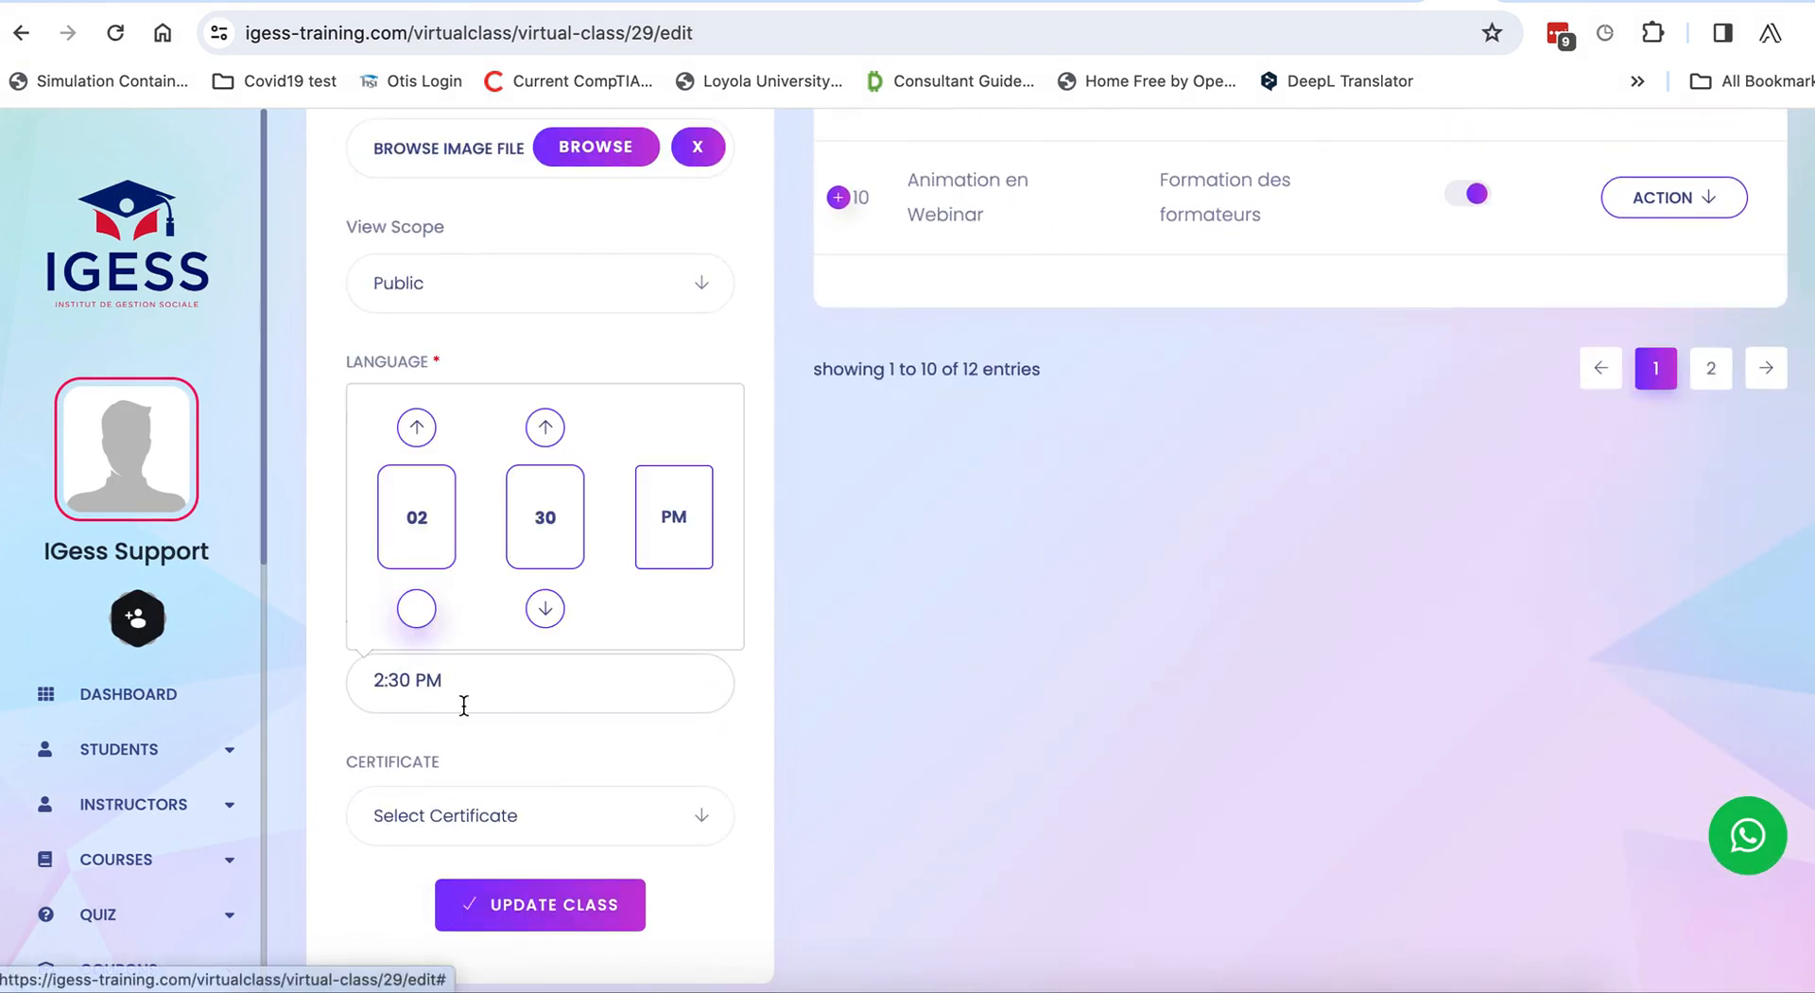
click(540, 906)
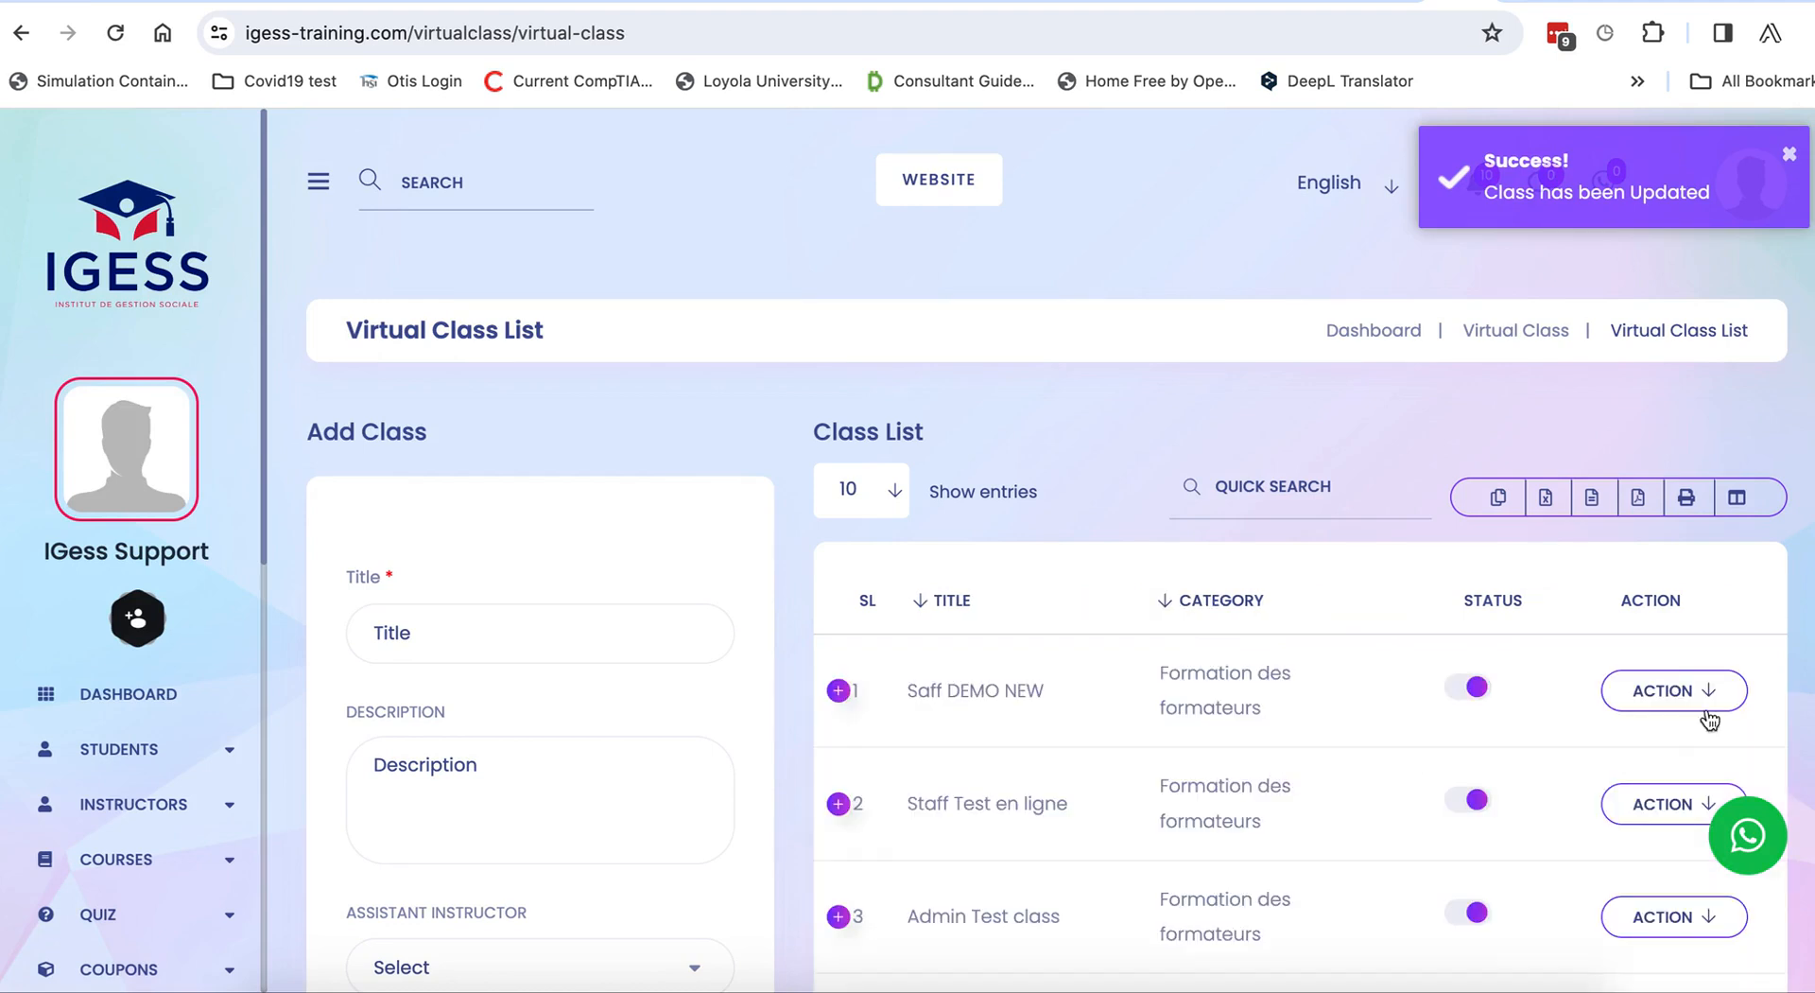
click(1709, 721)
click(1687, 753)
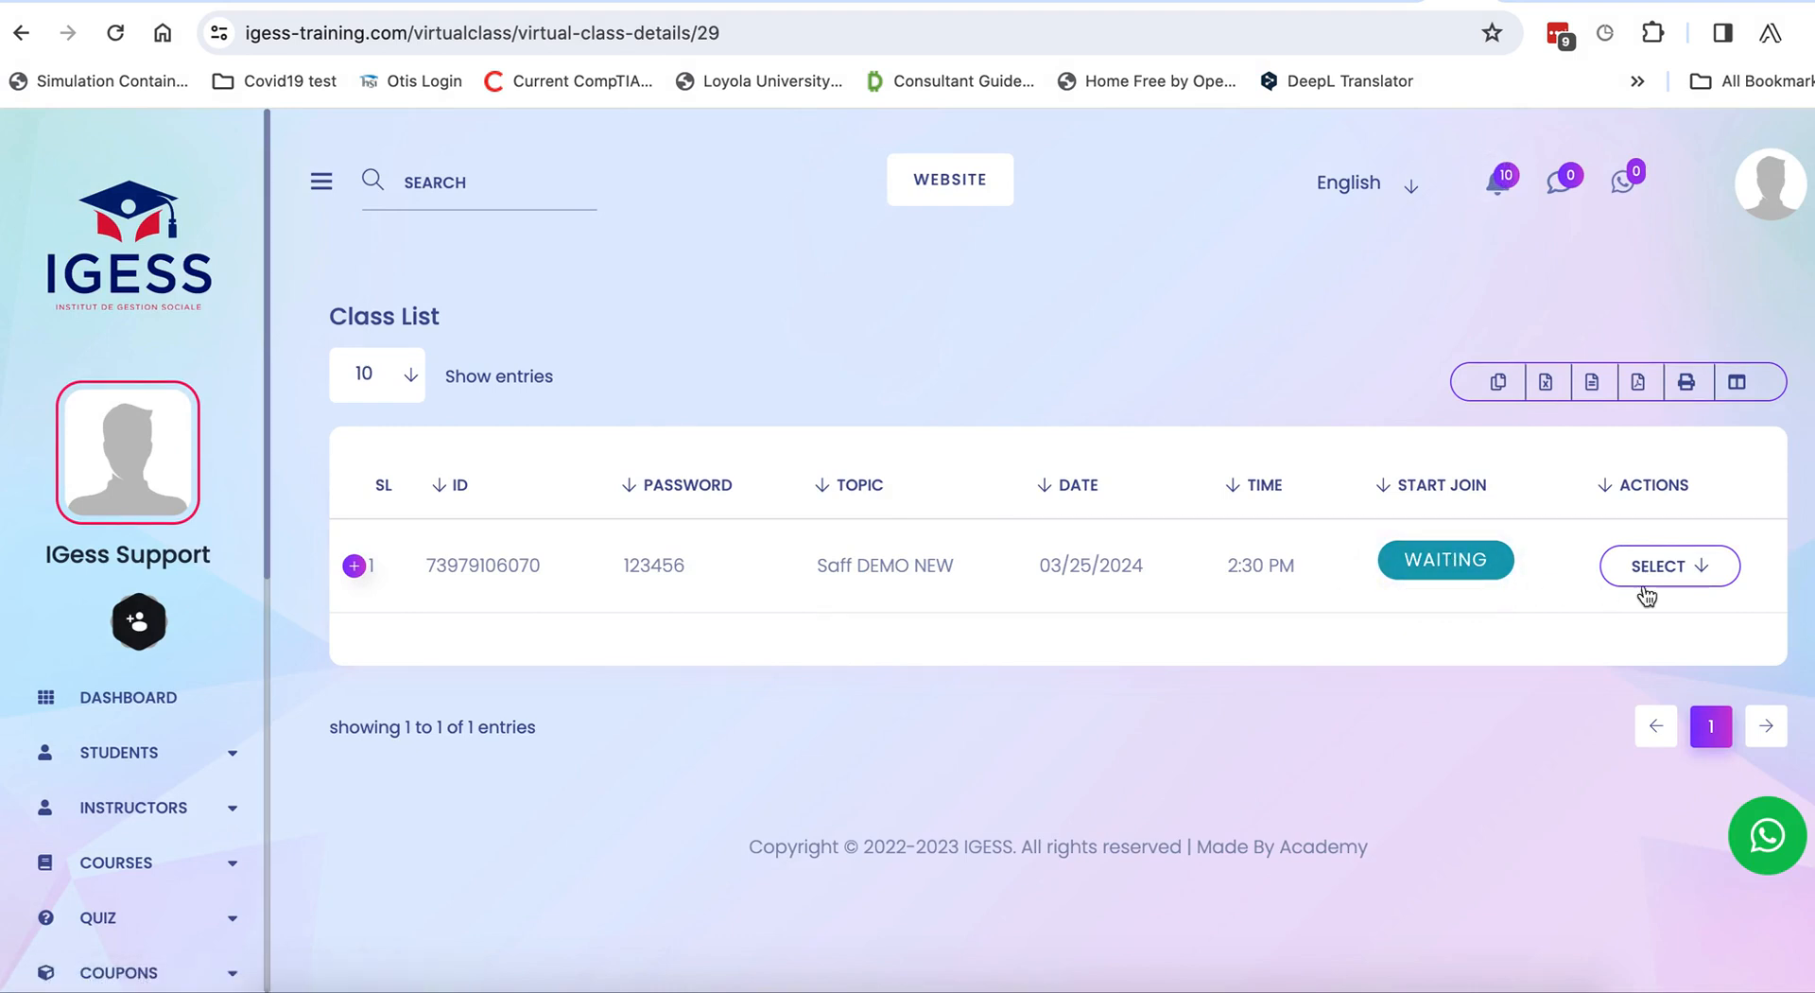
scroll(114, 856, down, 8)
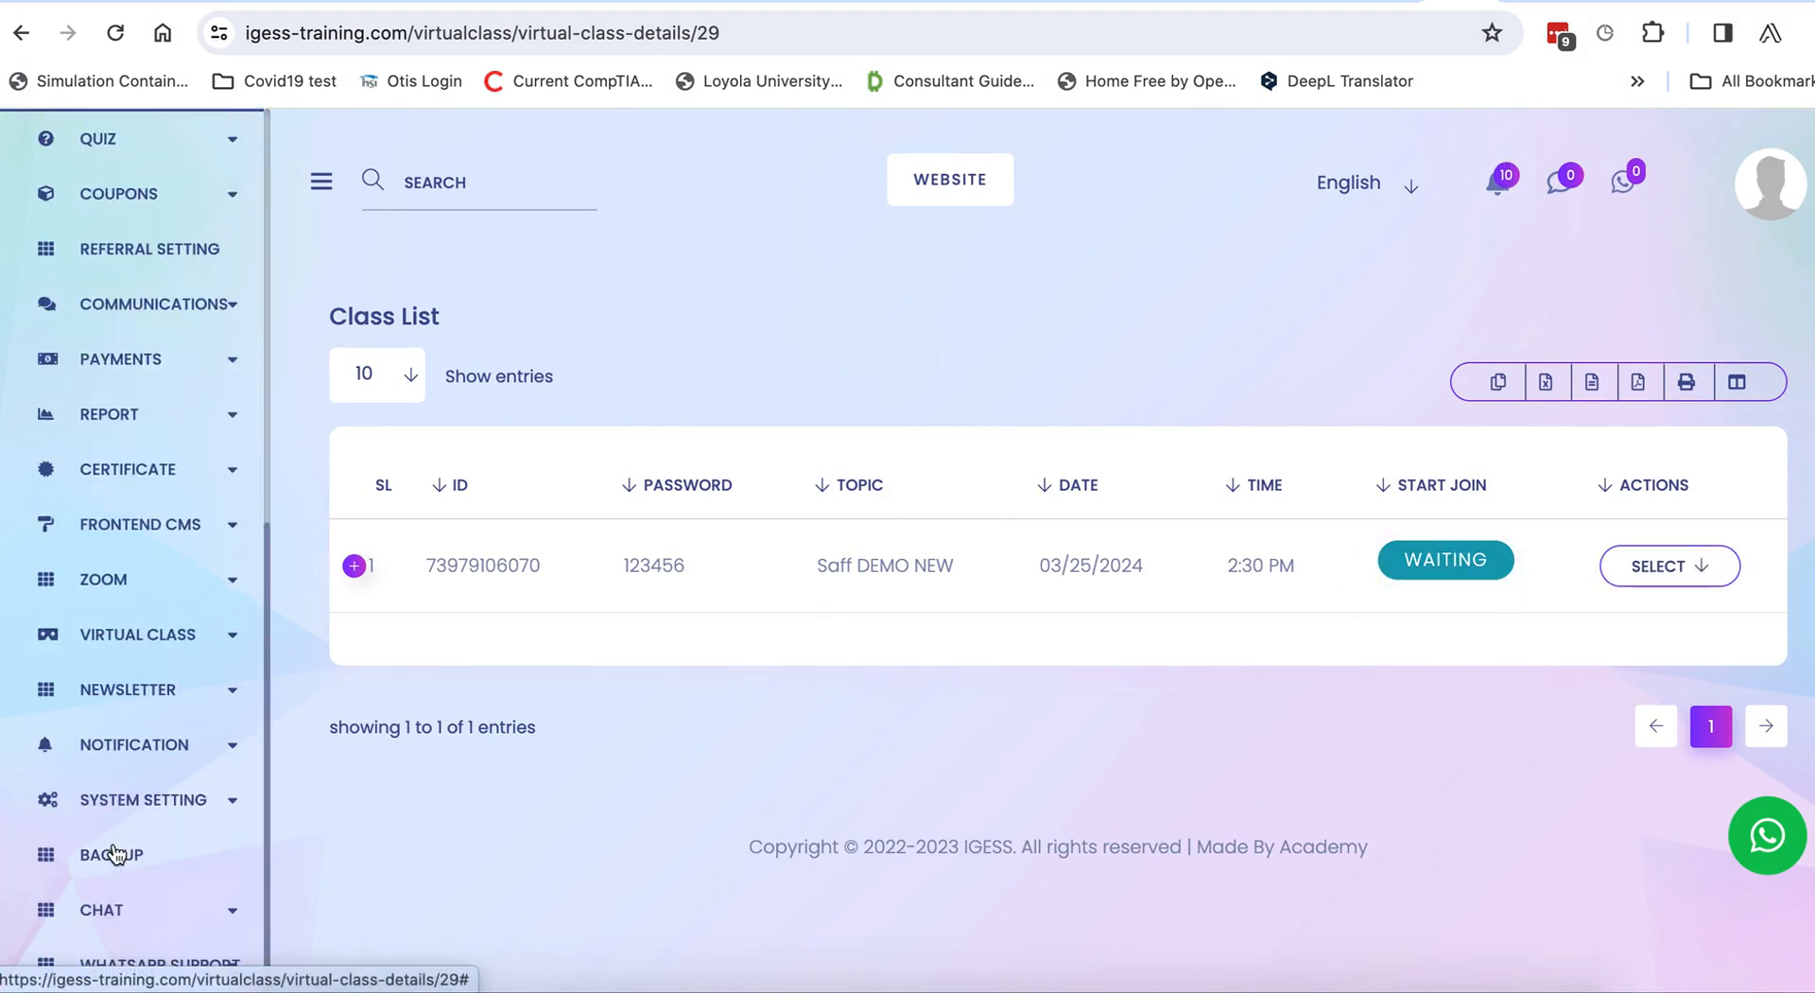
click(113, 635)
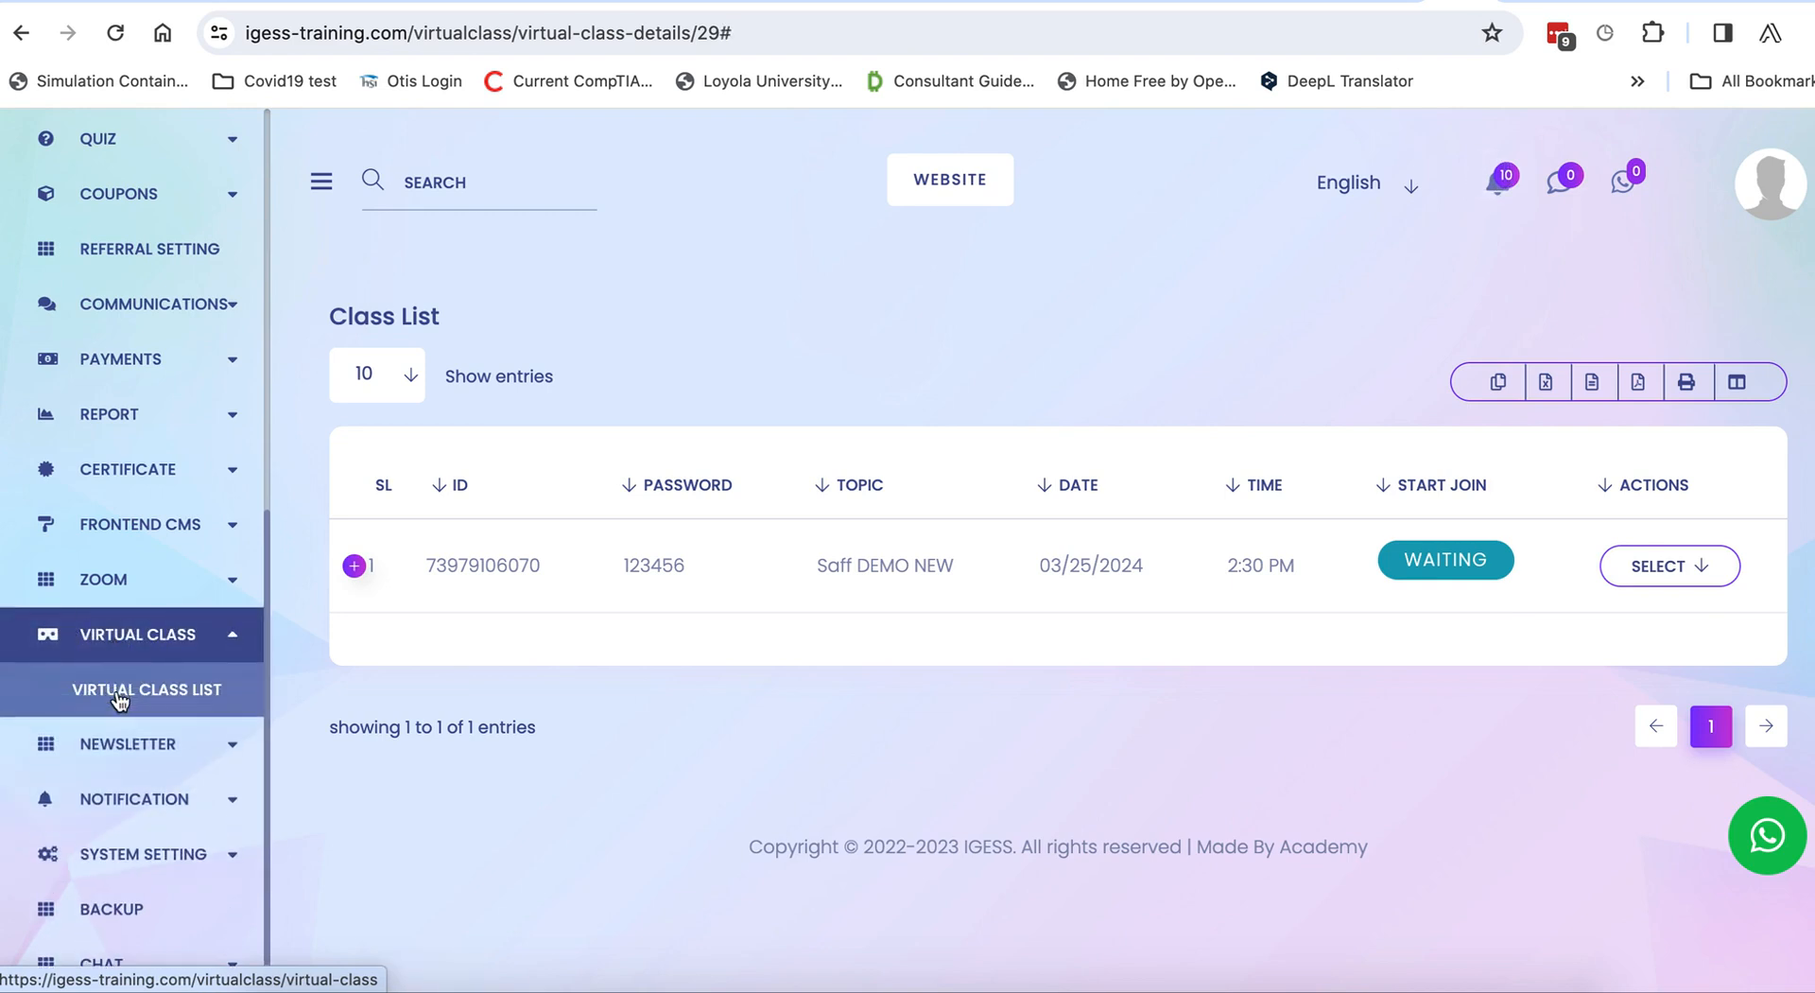
click(119, 698)
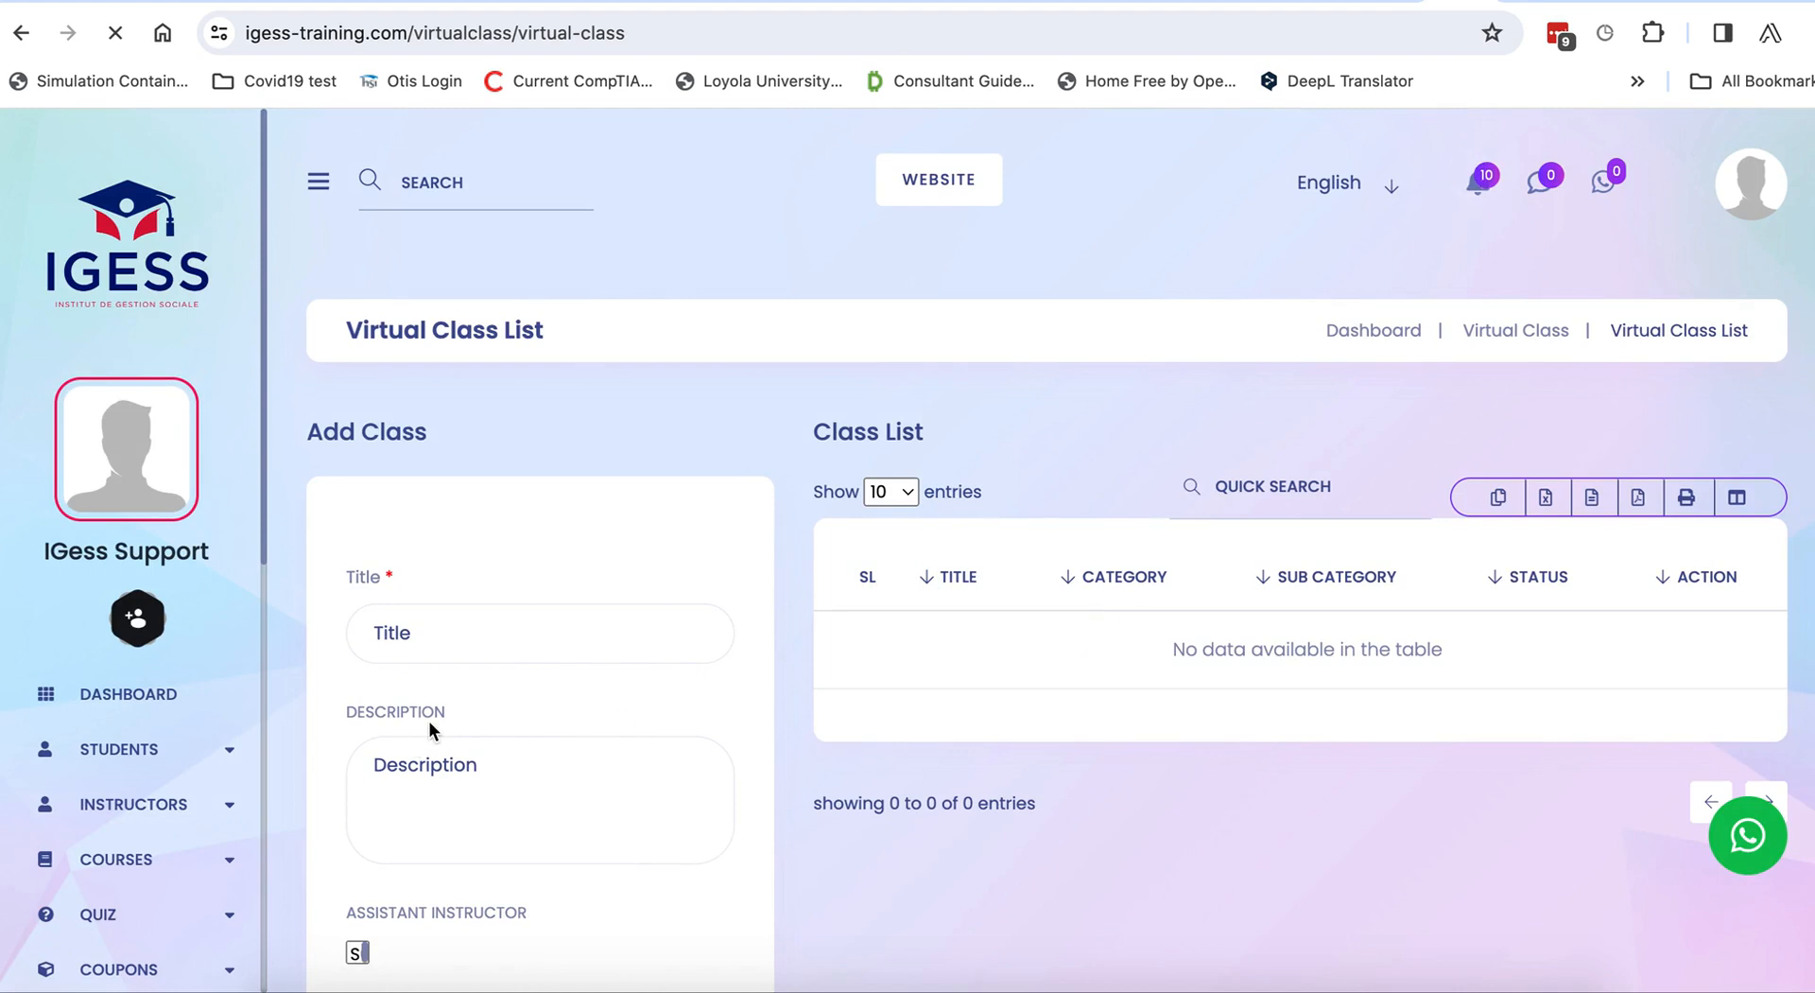
scroll(430, 730, down, 5)
scroll(429, 730, down, 2)
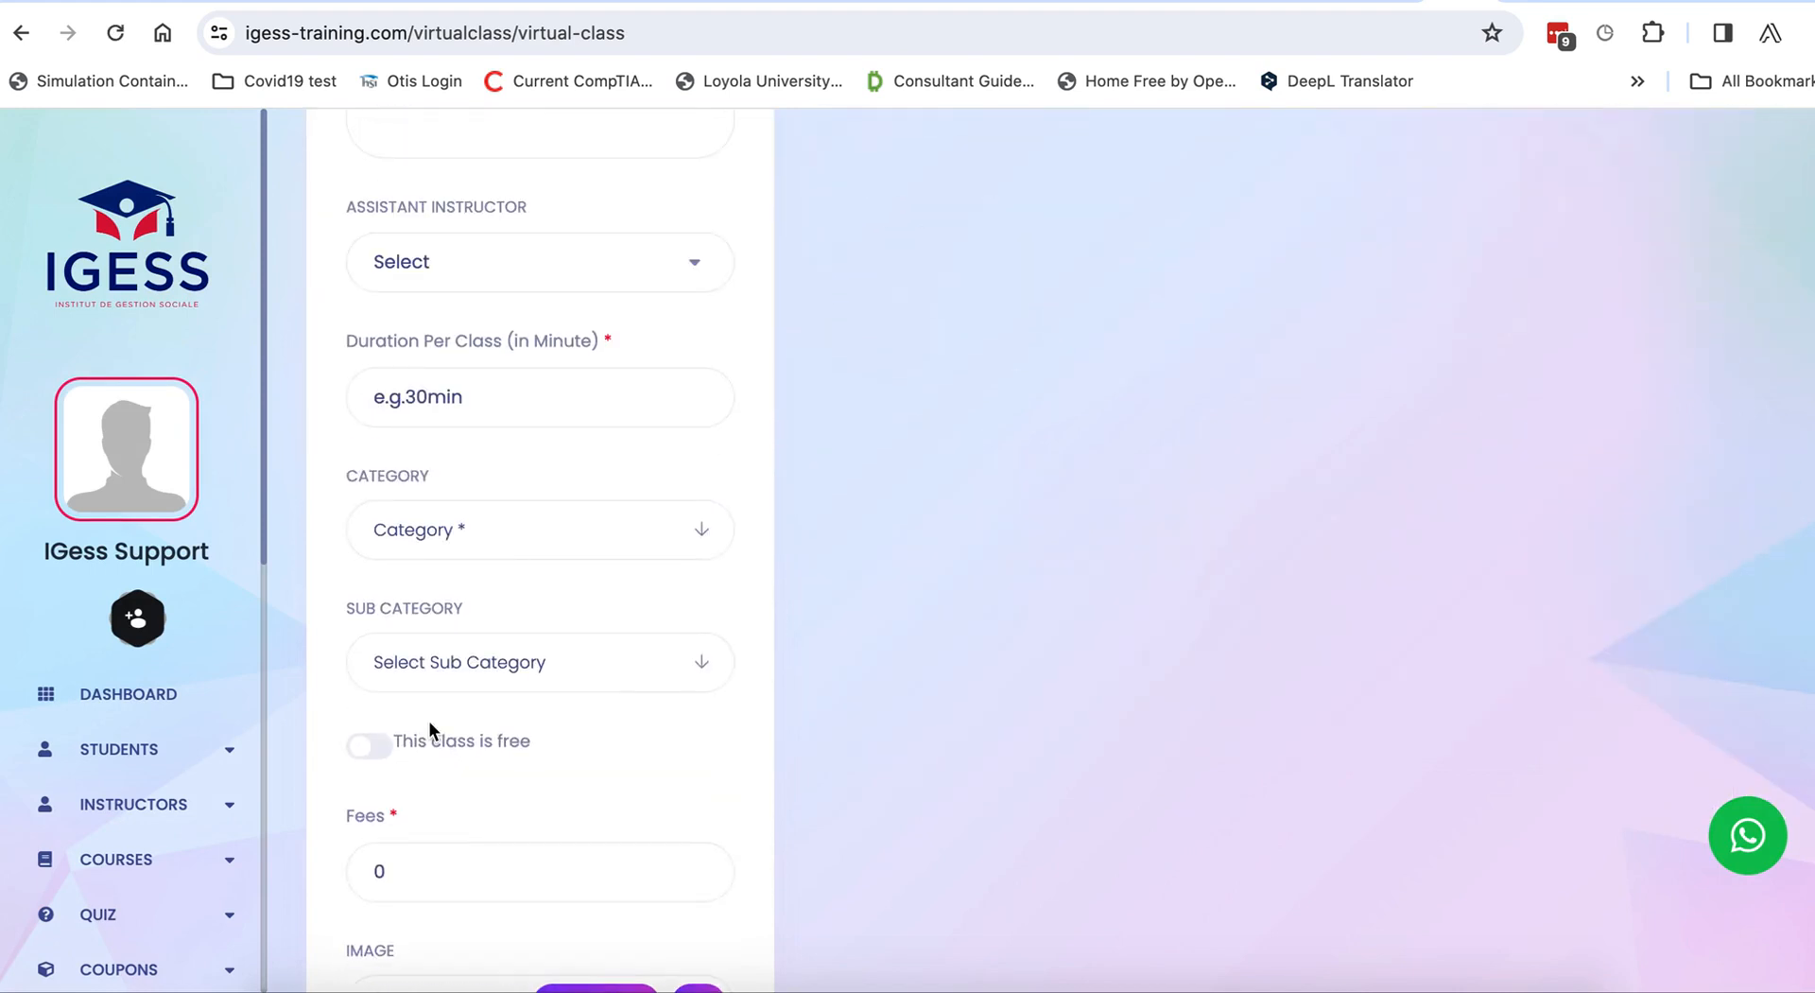
scroll(478, 453, up, 6)
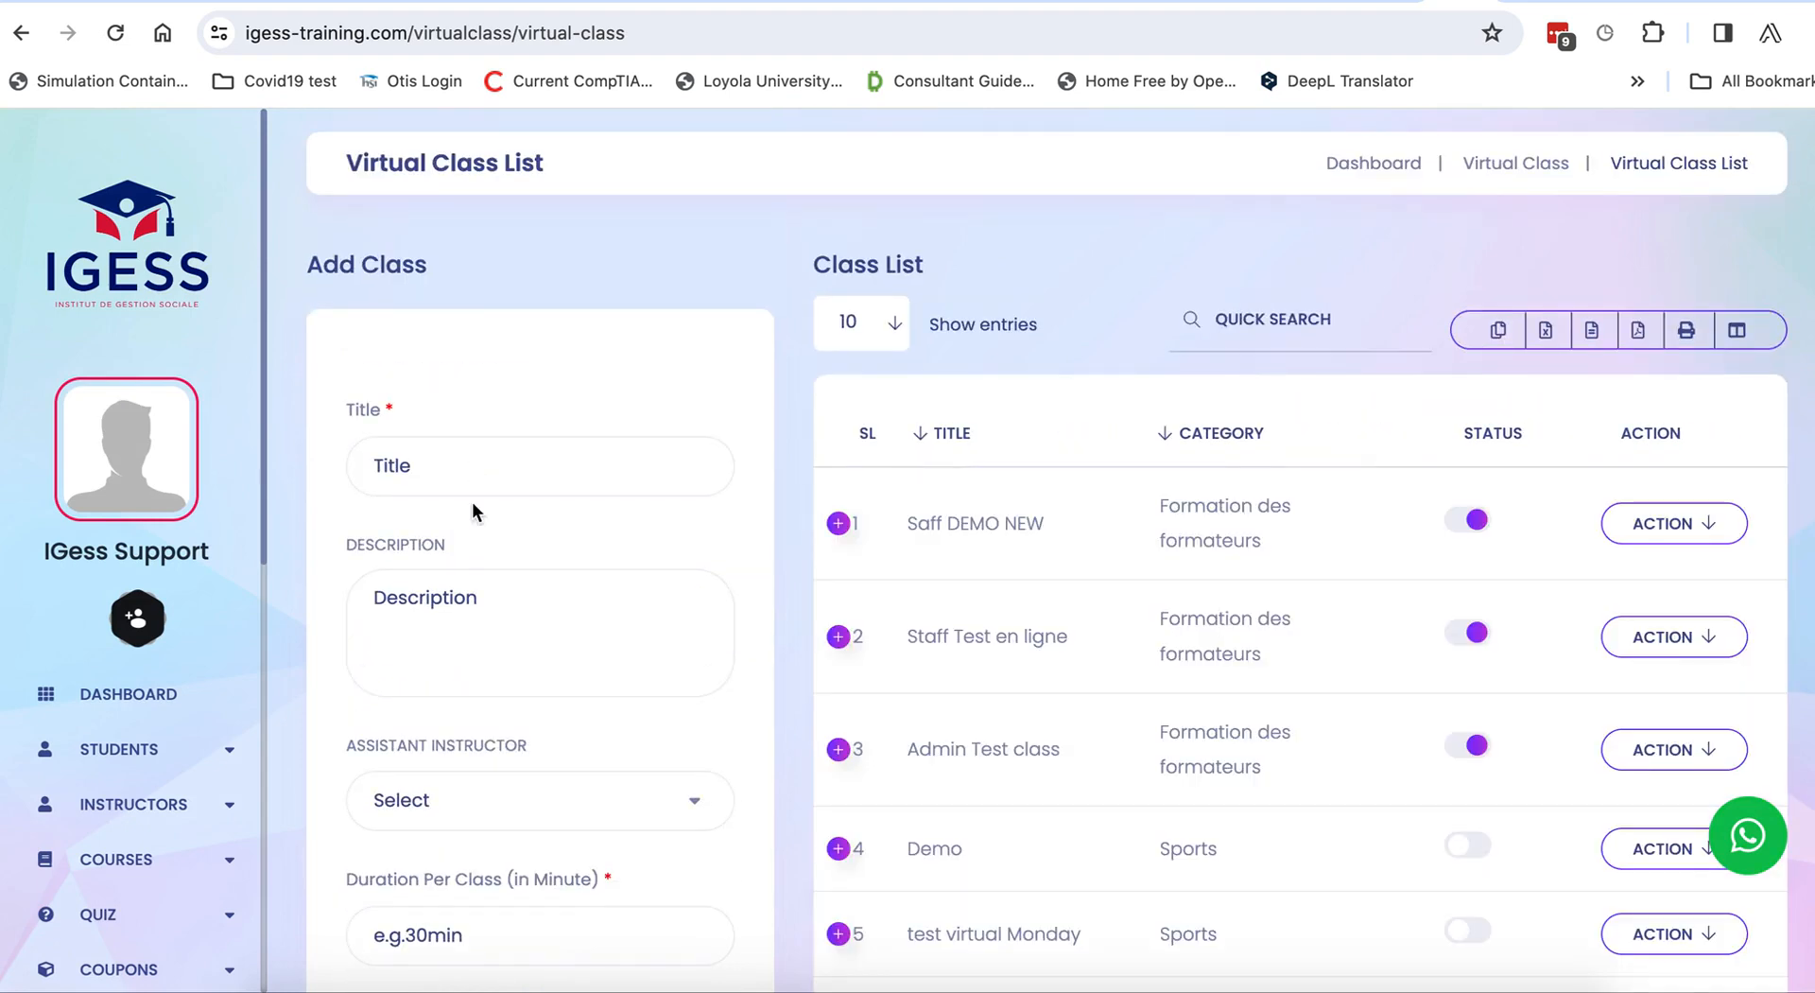
Edit Saff DEMO NEW, set its time hour to 01 for 1:30 PM, and update the class.
click(1701, 526)
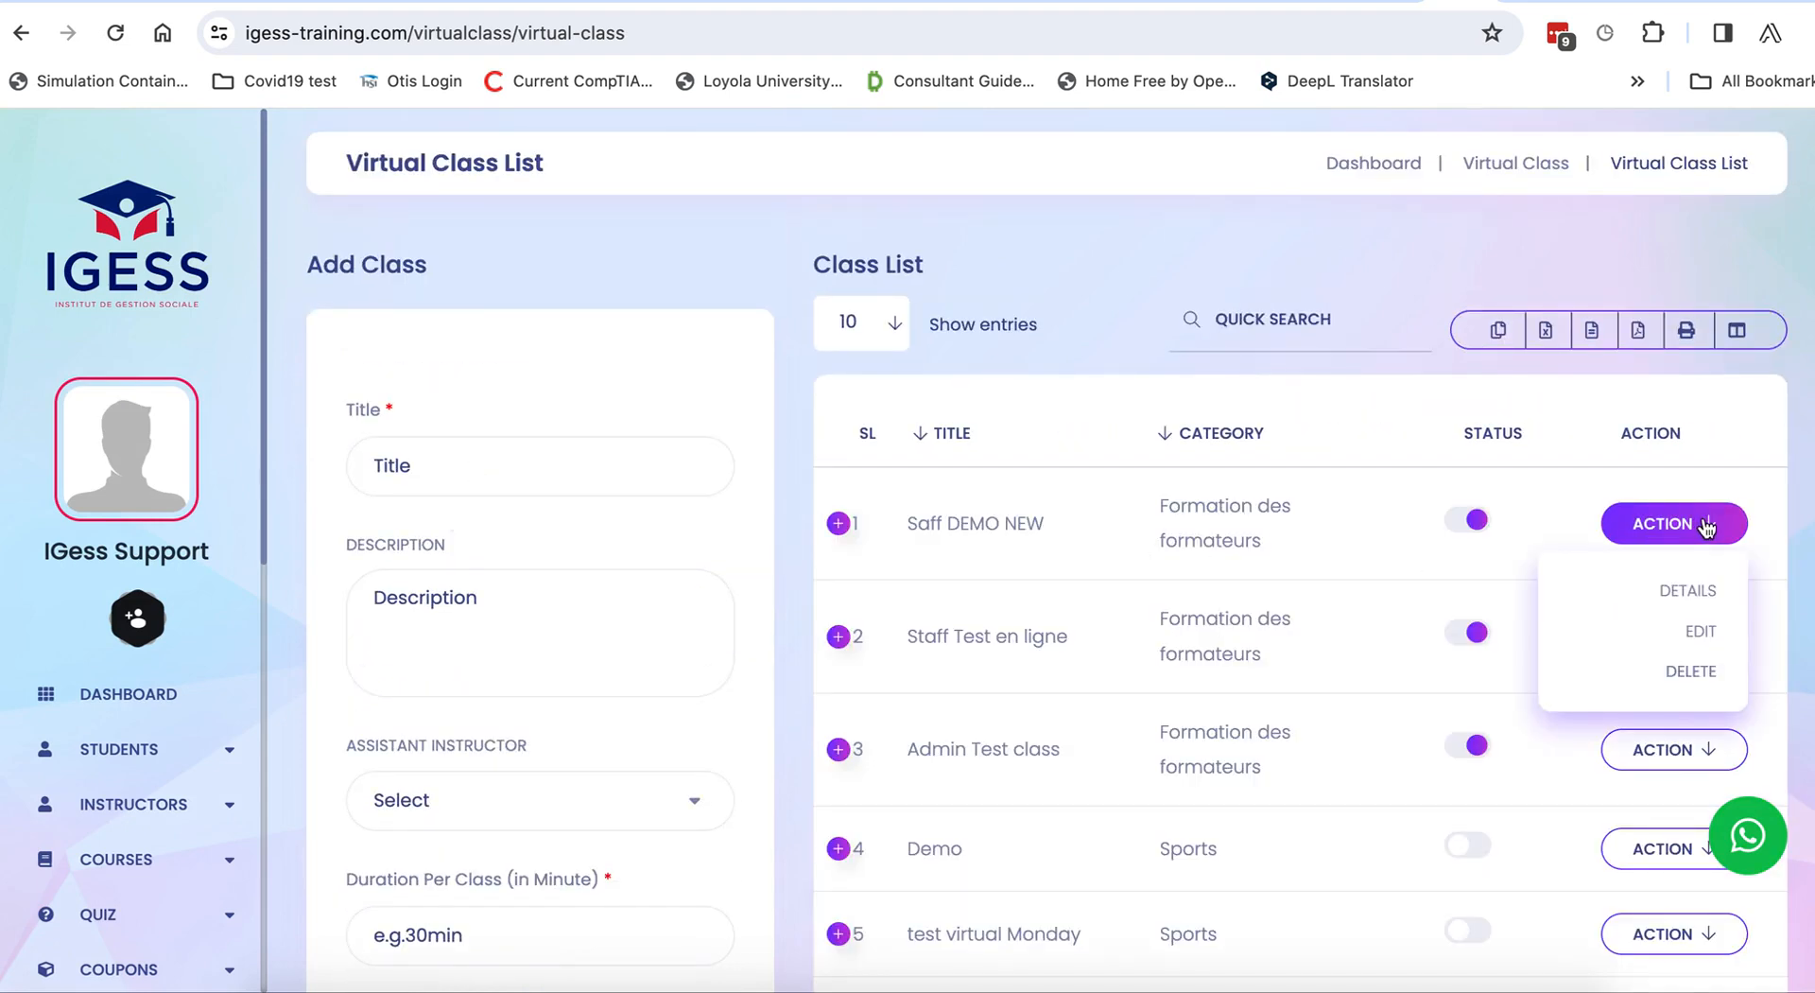
click(1695, 631)
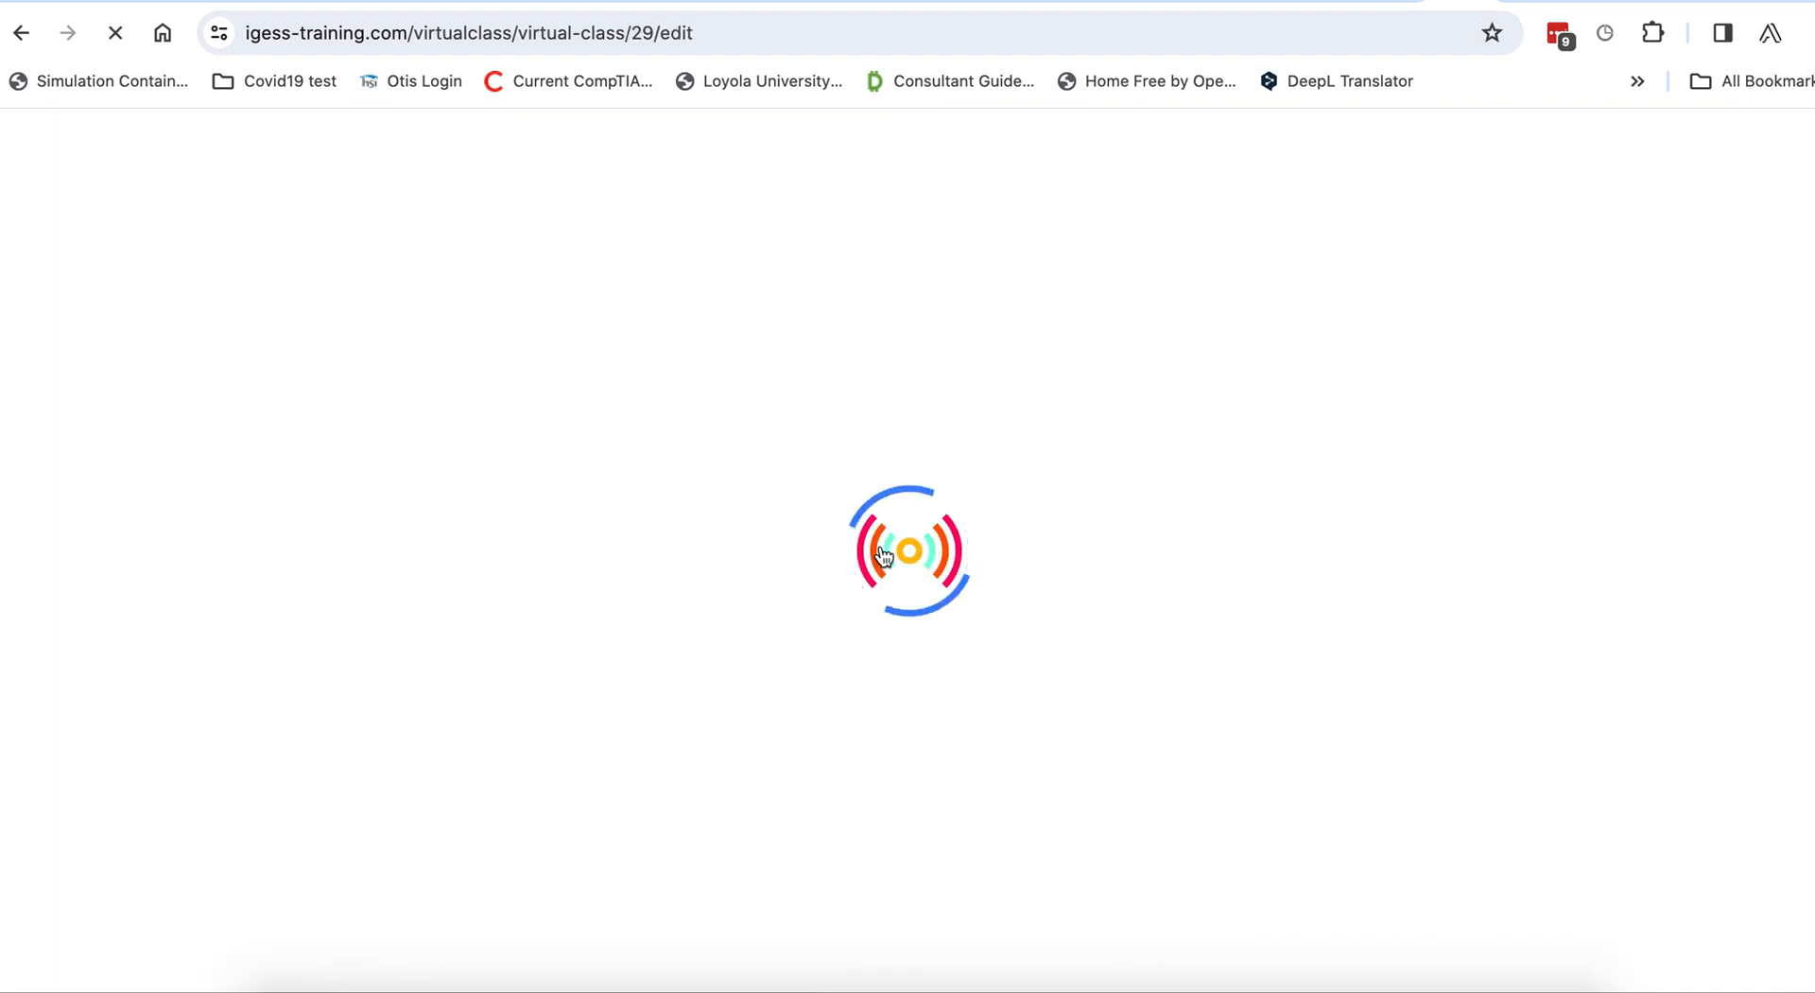
scroll(548, 600, down, 2)
scroll(541, 600, down, 10)
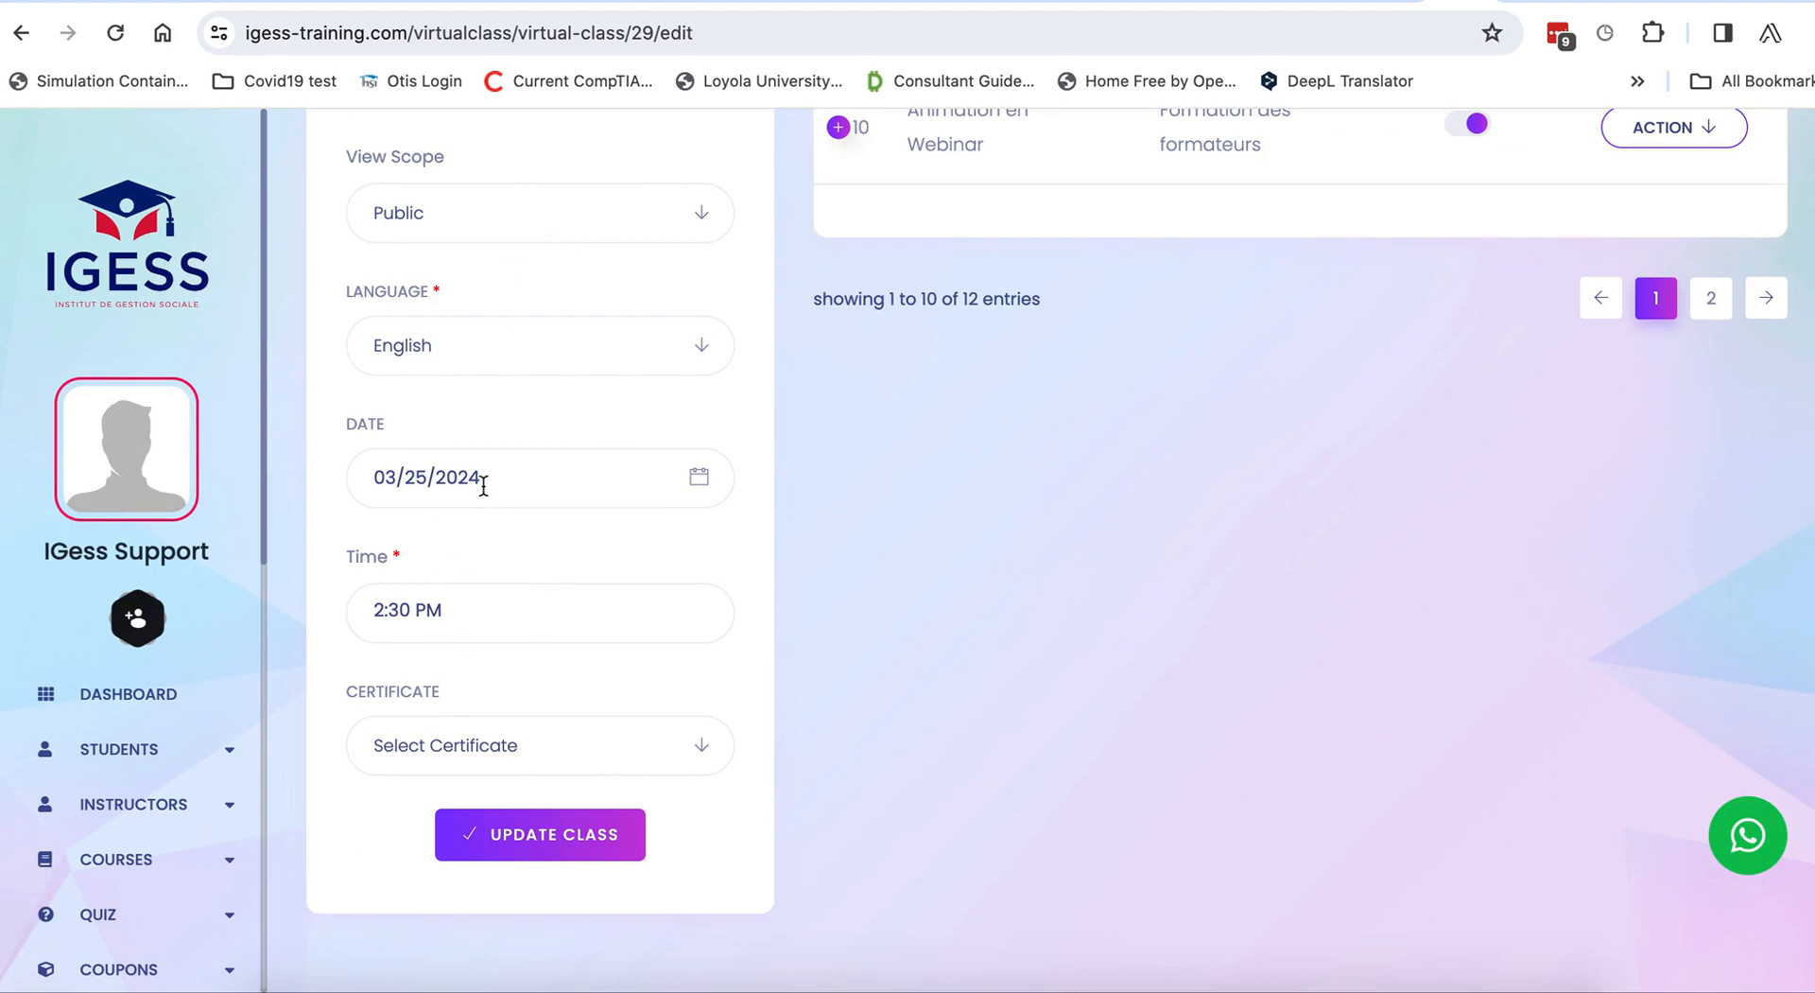
click(480, 608)
click(418, 870)
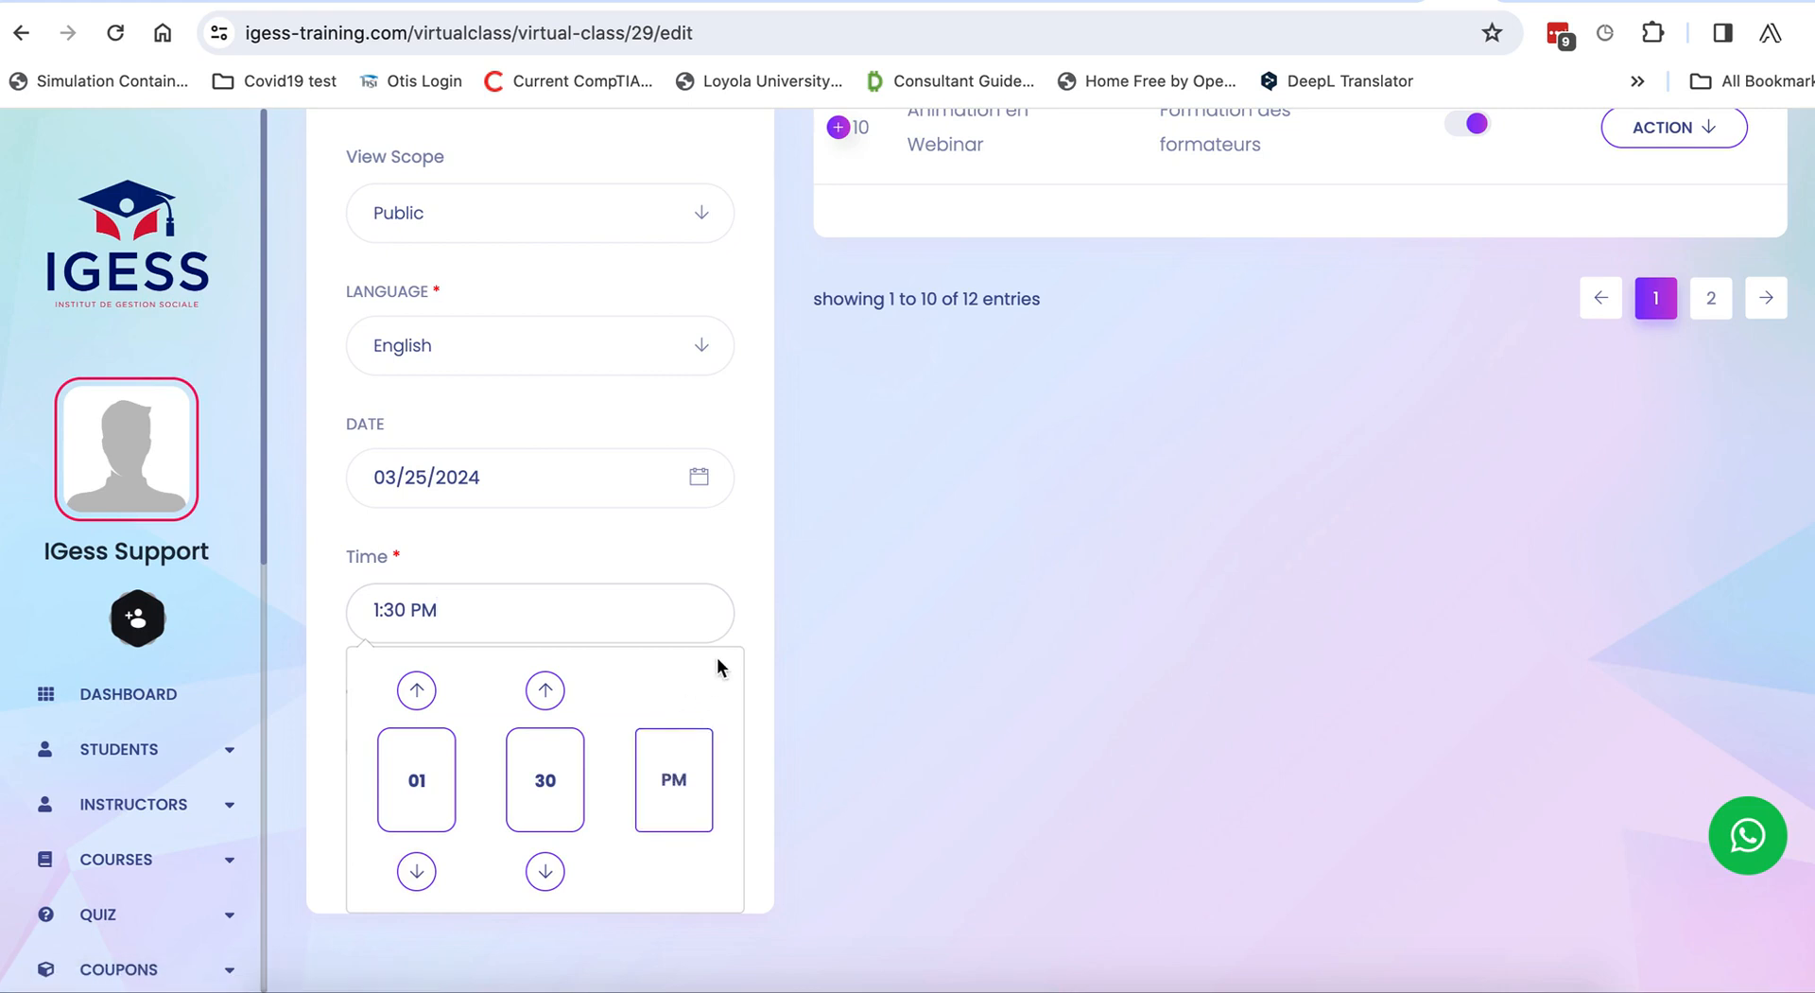
click(738, 632)
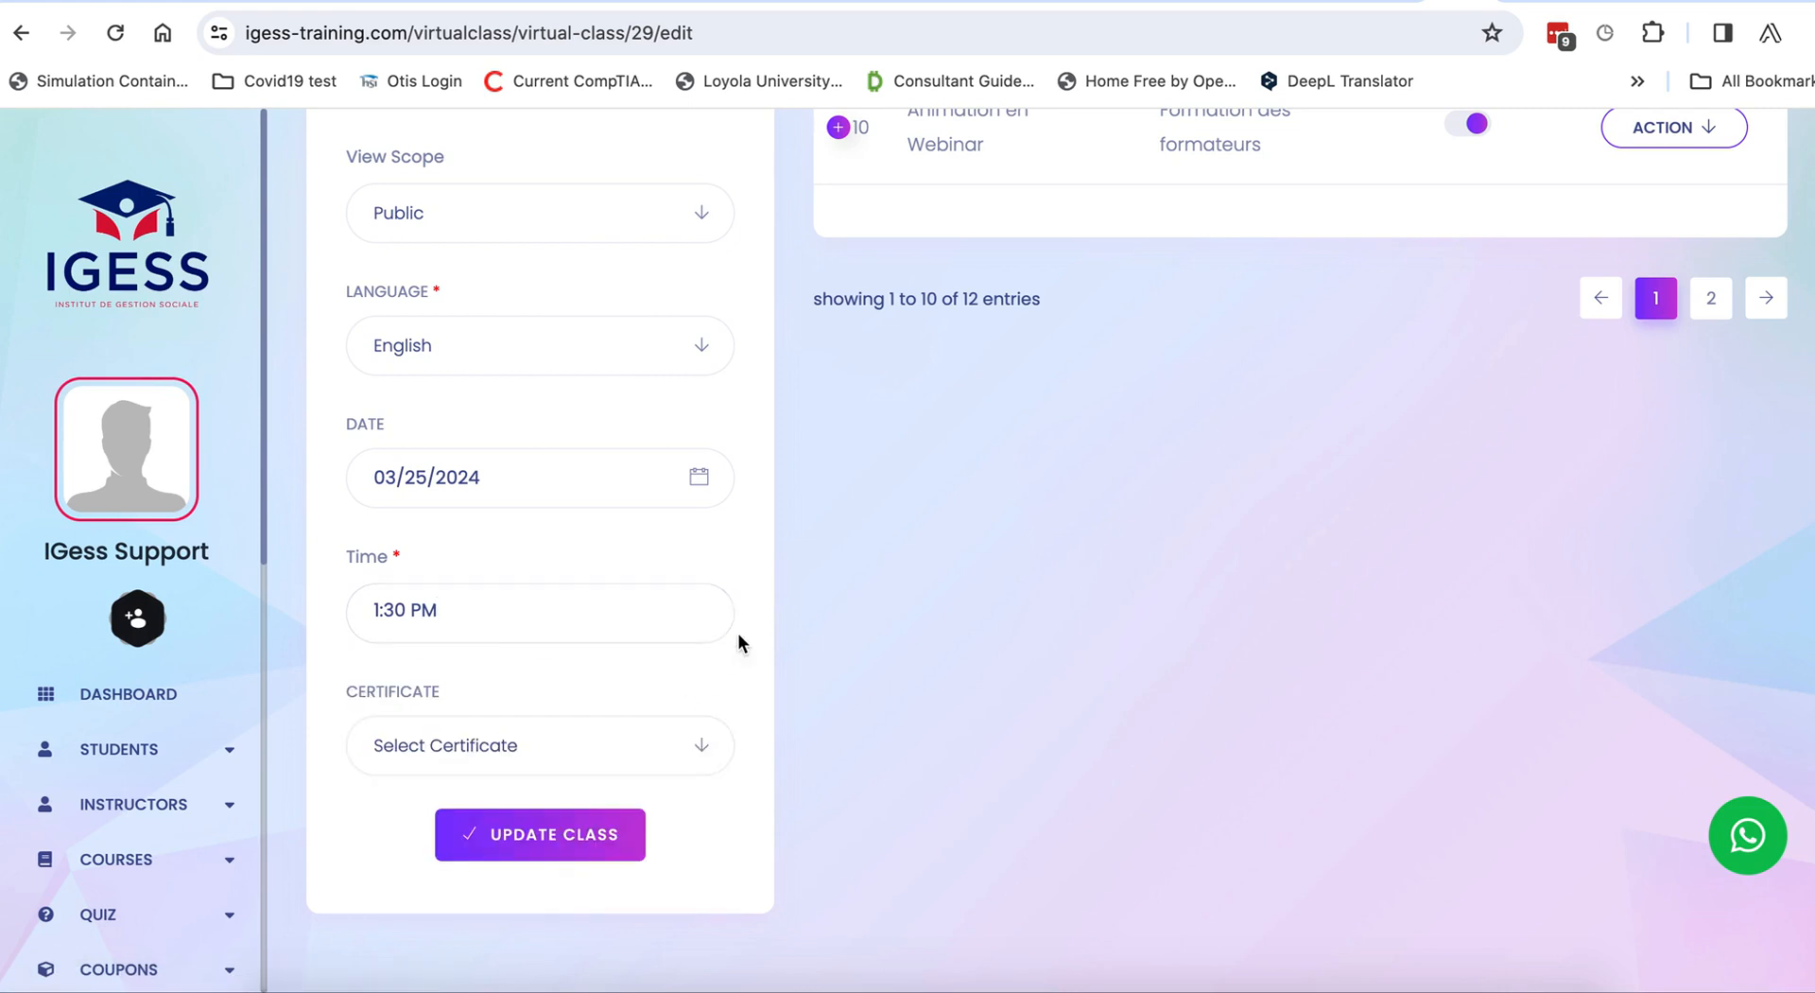
click(544, 843)
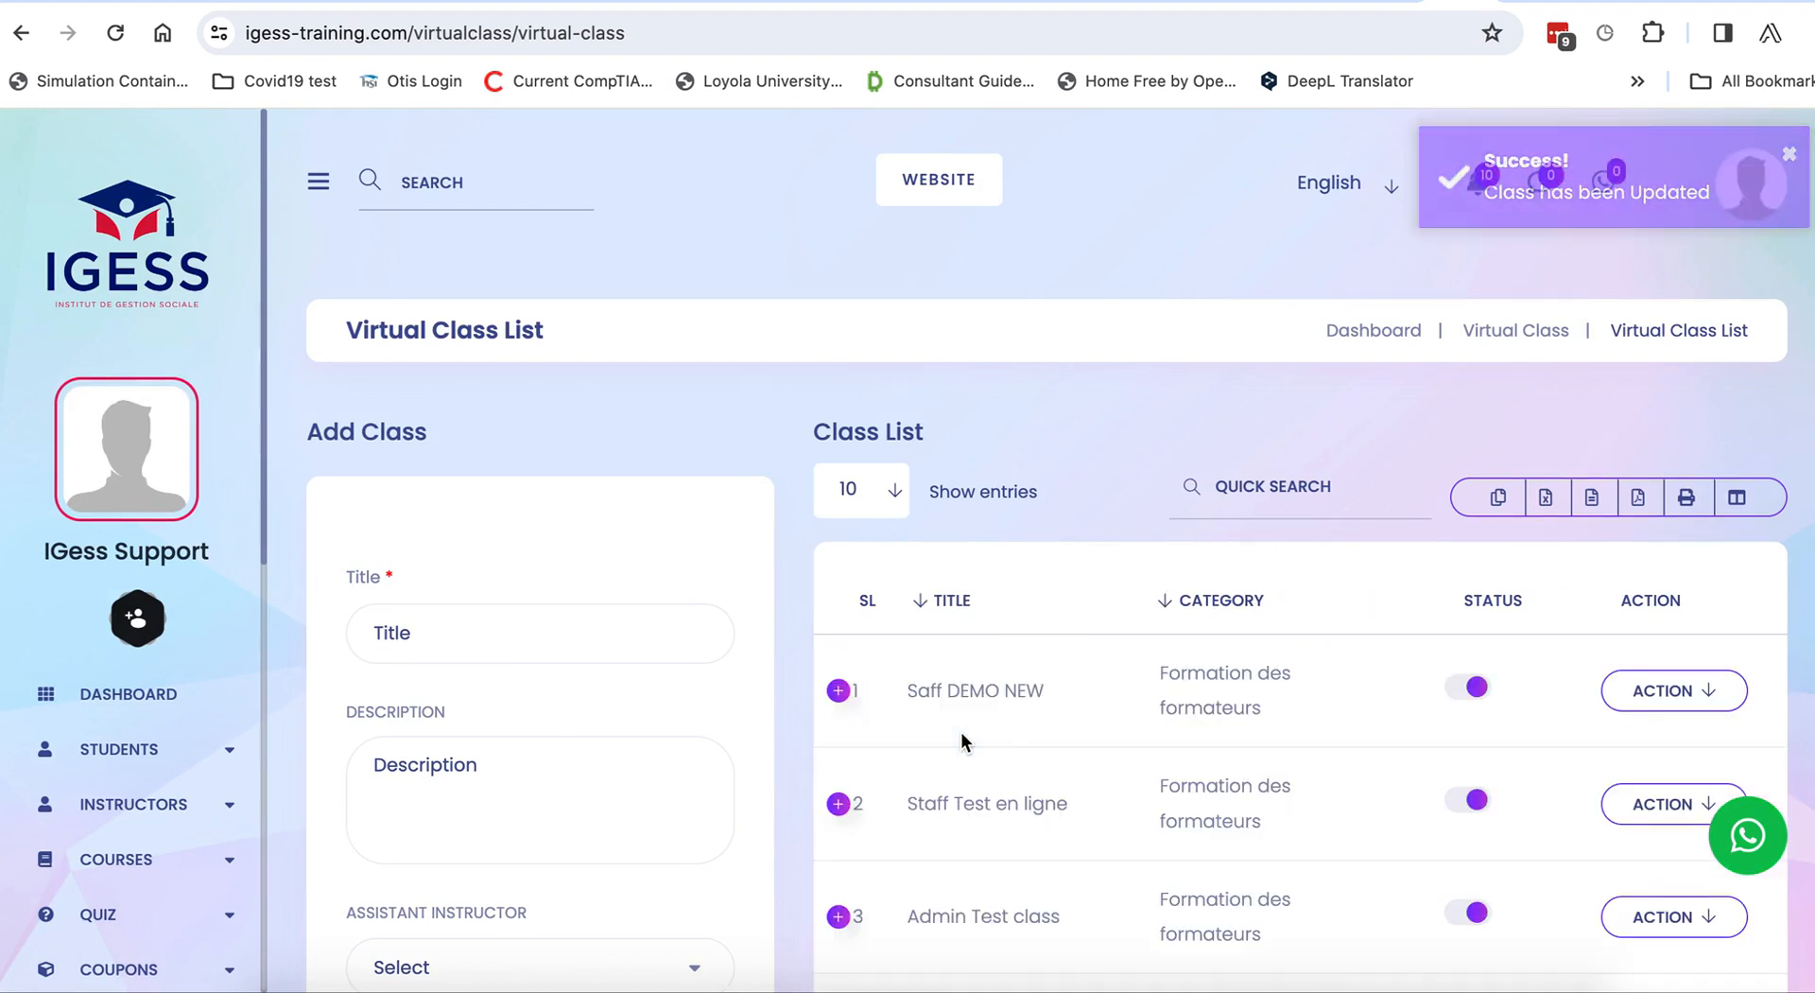
Open the DETAILS page for the Saff DEMO NEW class from its Action menu.
click(1691, 691)
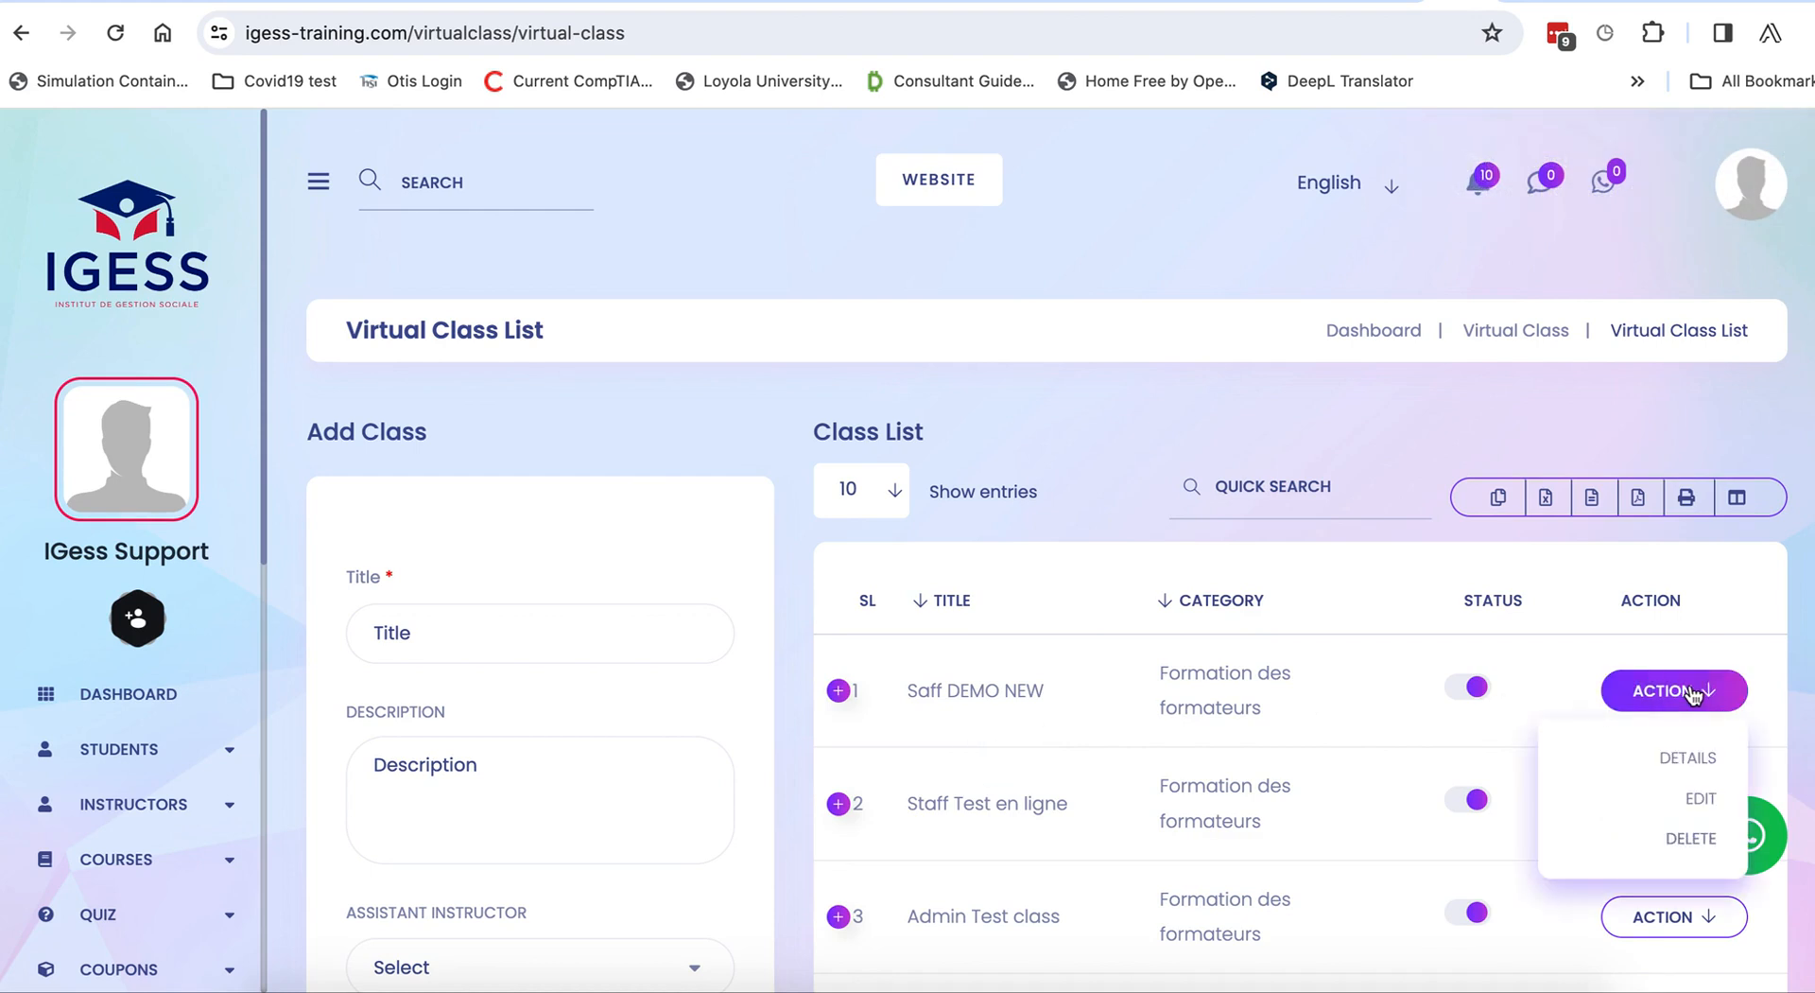
click(1674, 757)
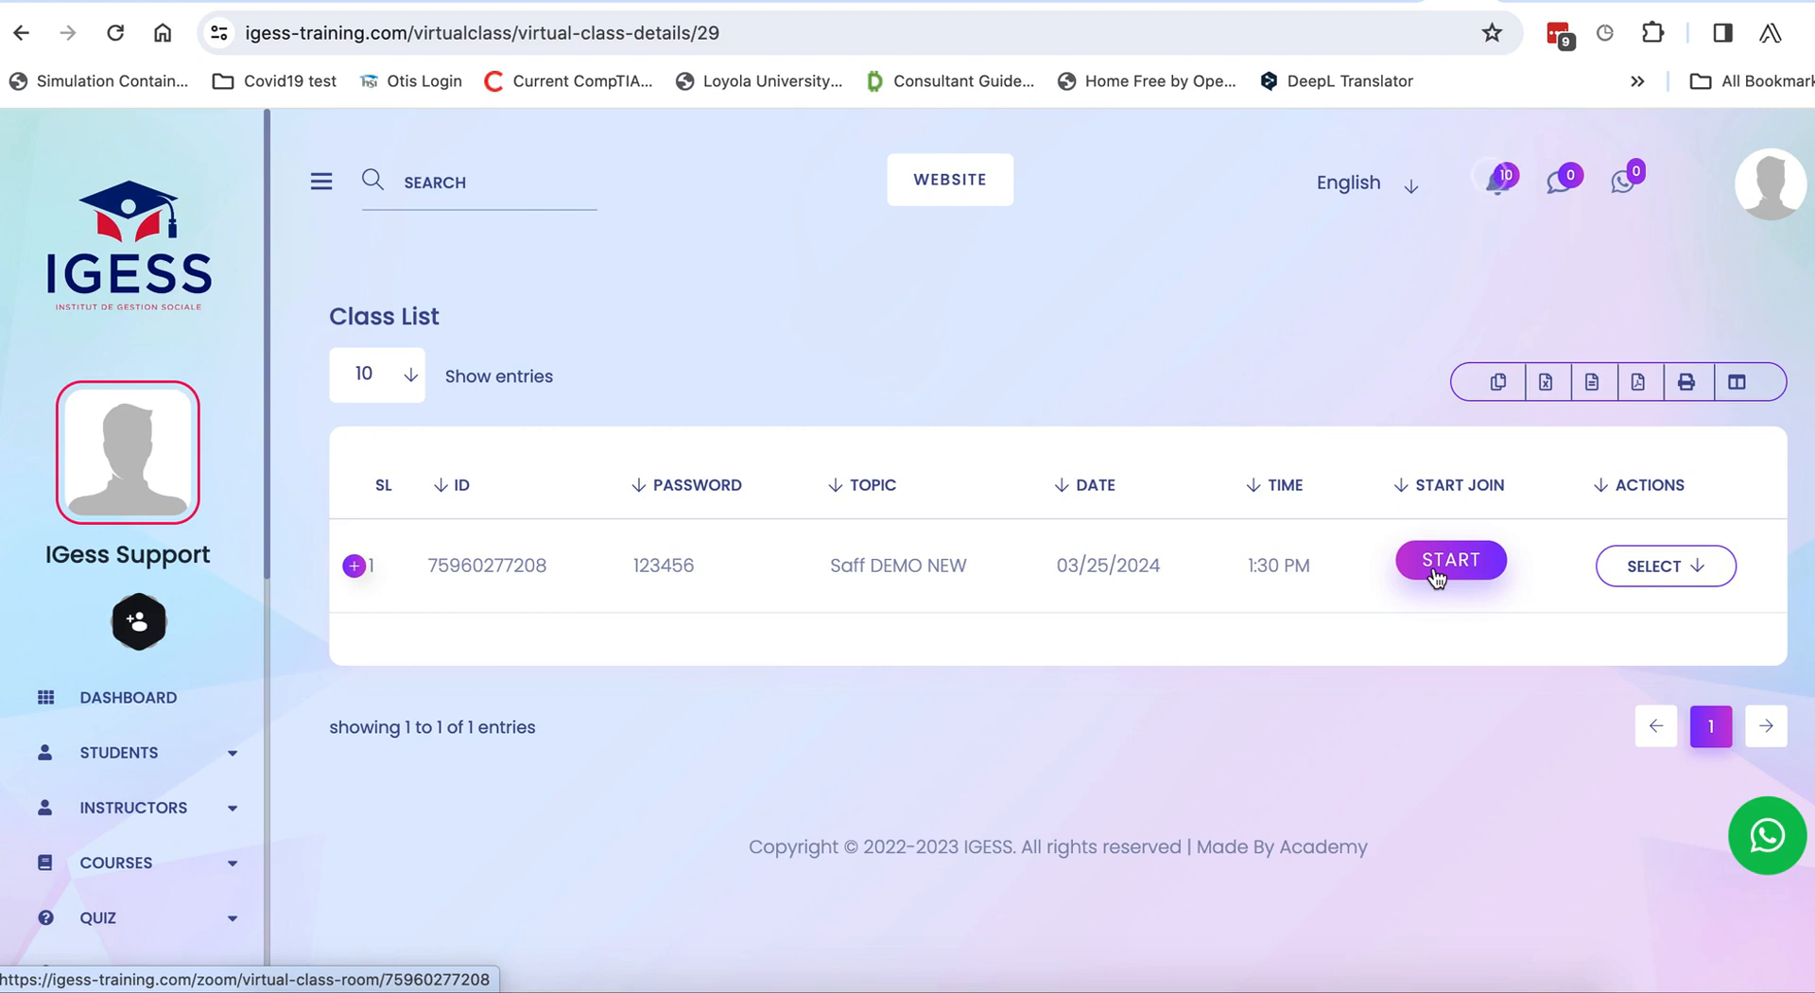
Start the class meeting in the Zoom web client and join audio by computer.
click(1453, 565)
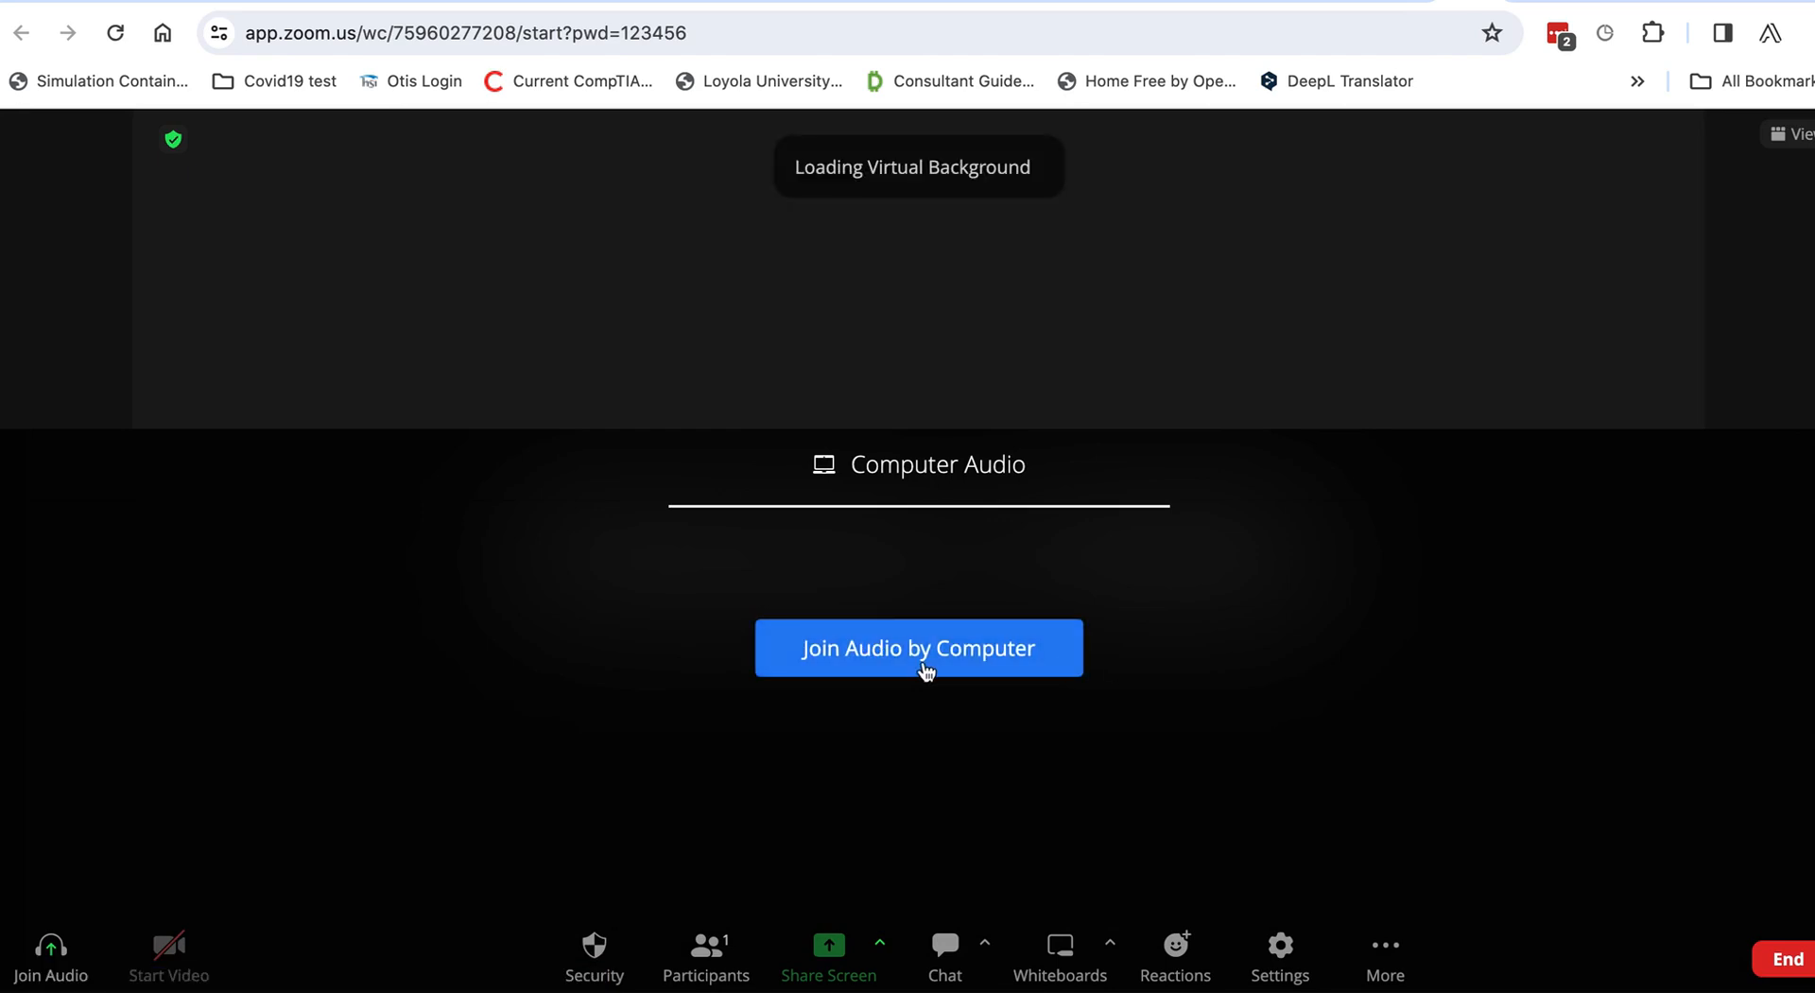
click(921, 650)
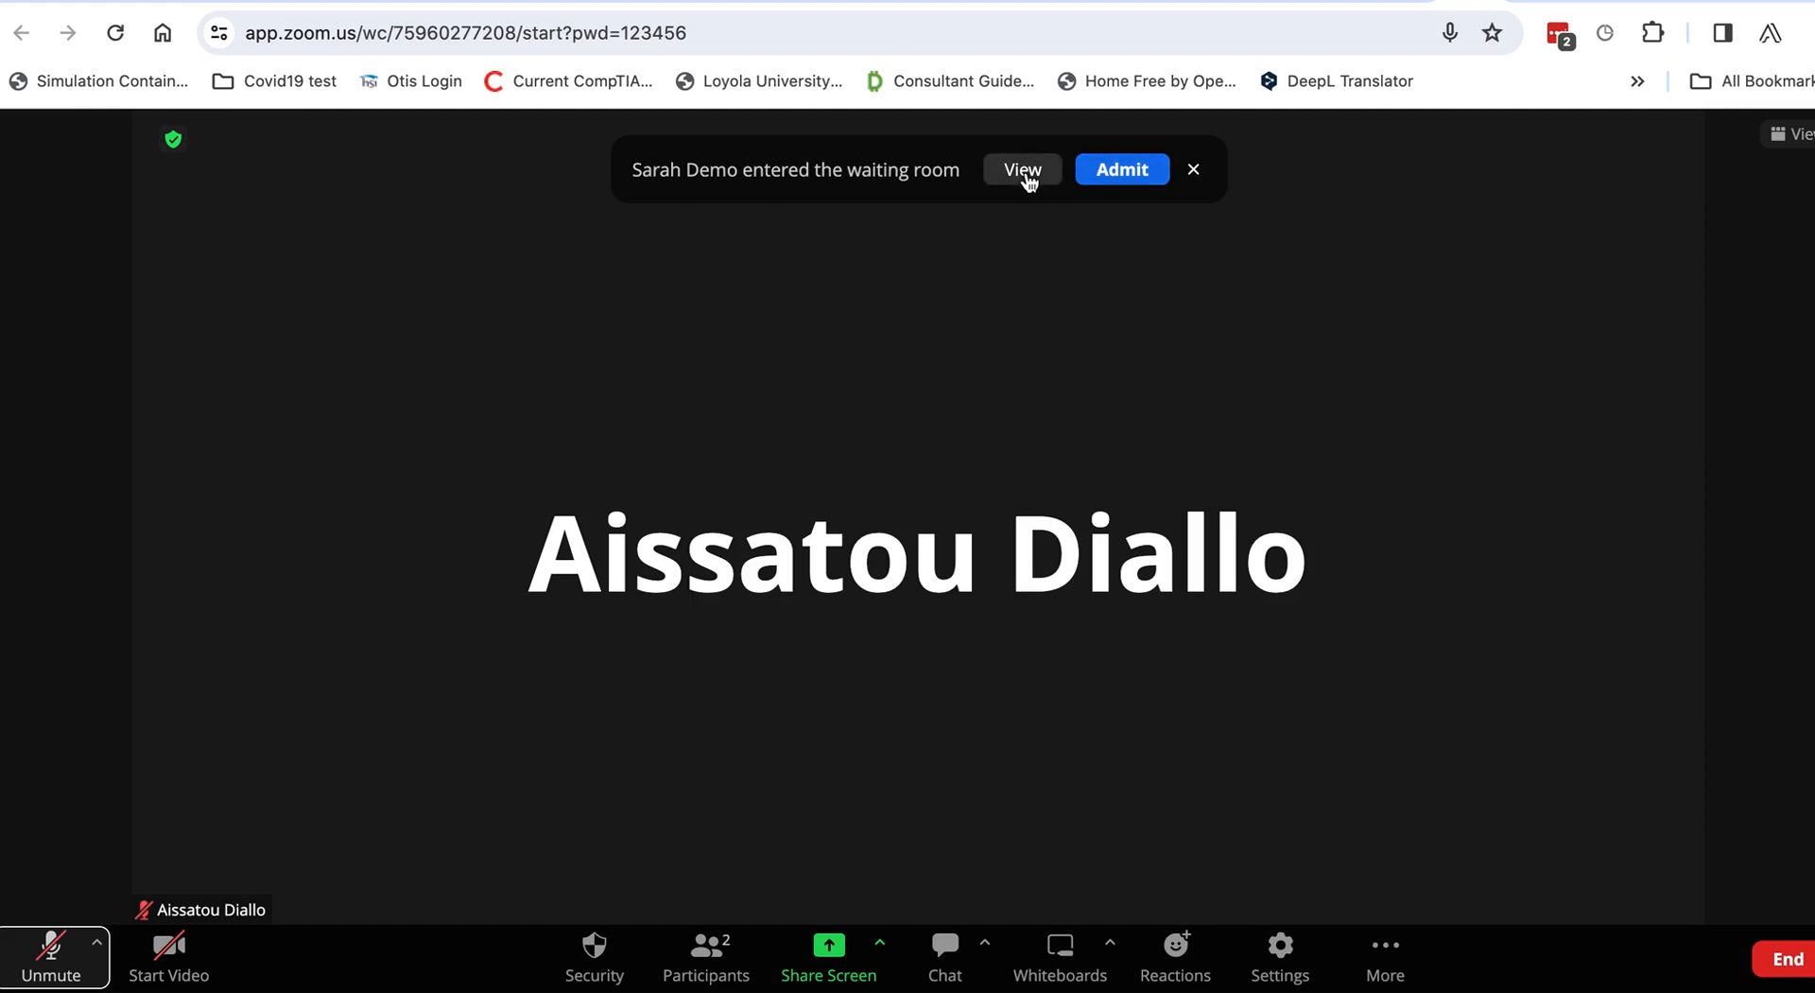
Admit the waiting participant, then select the participant names shown on the video tiles.
click(1122, 170)
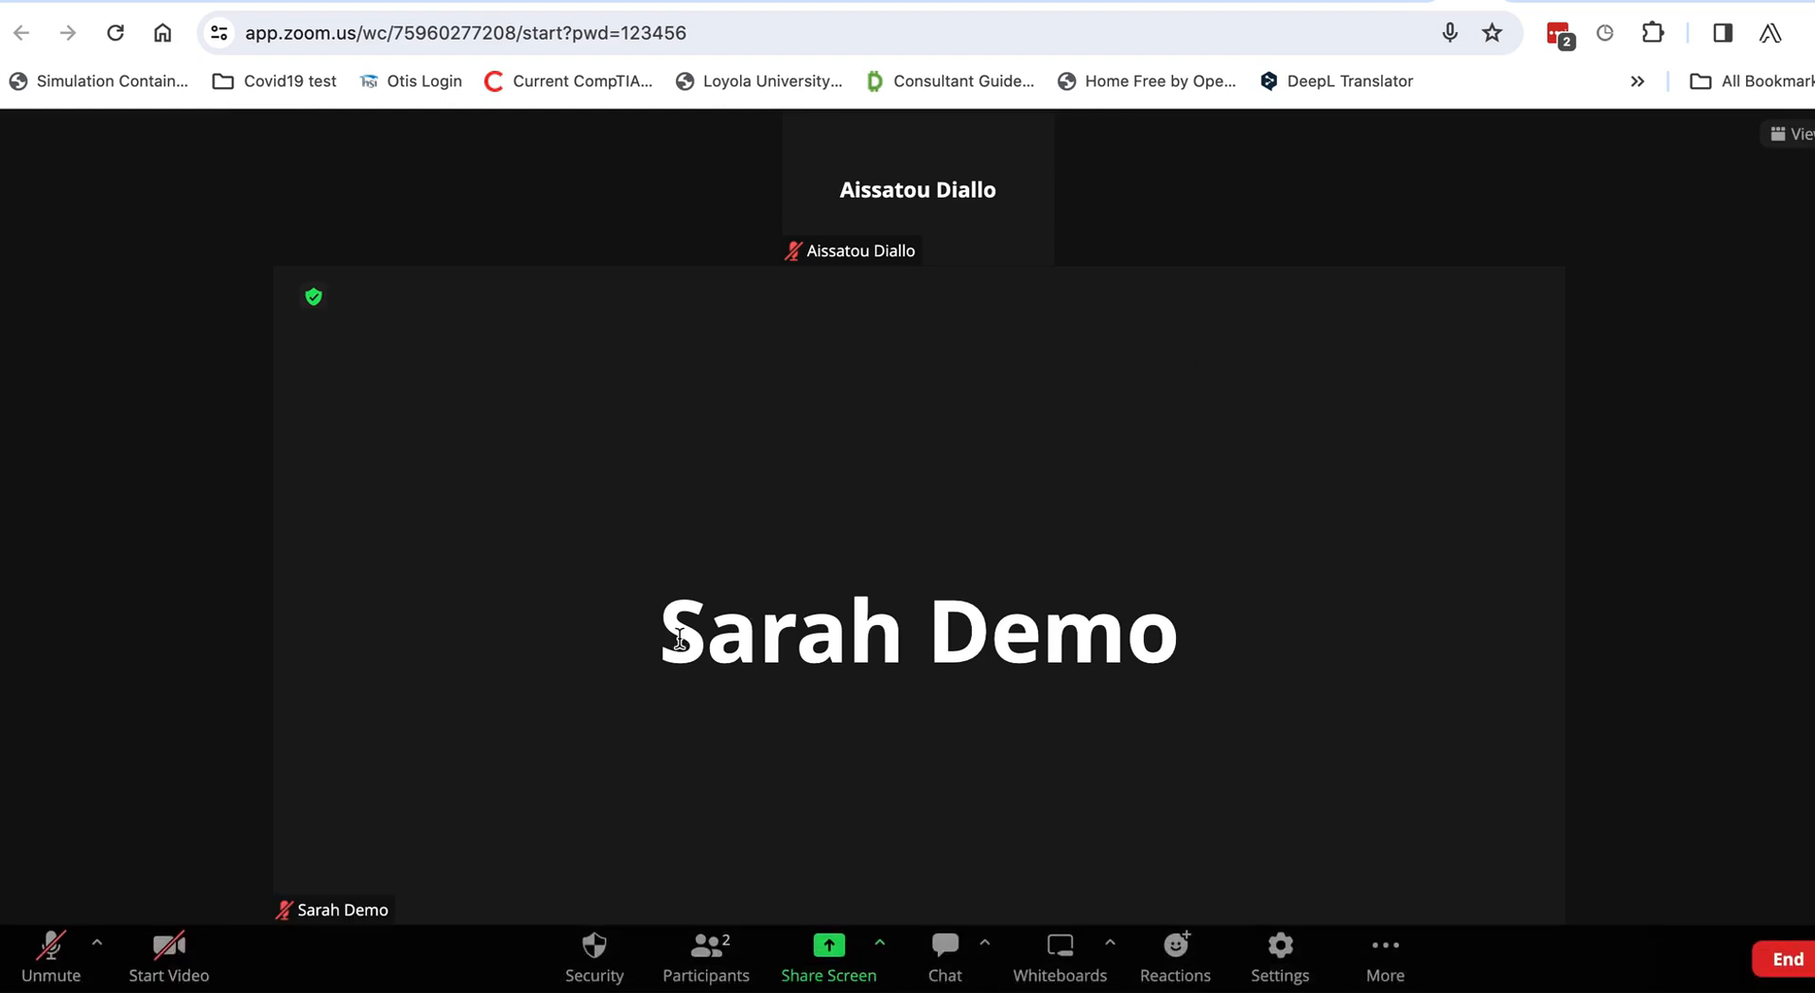
mouse_move(915, 174)
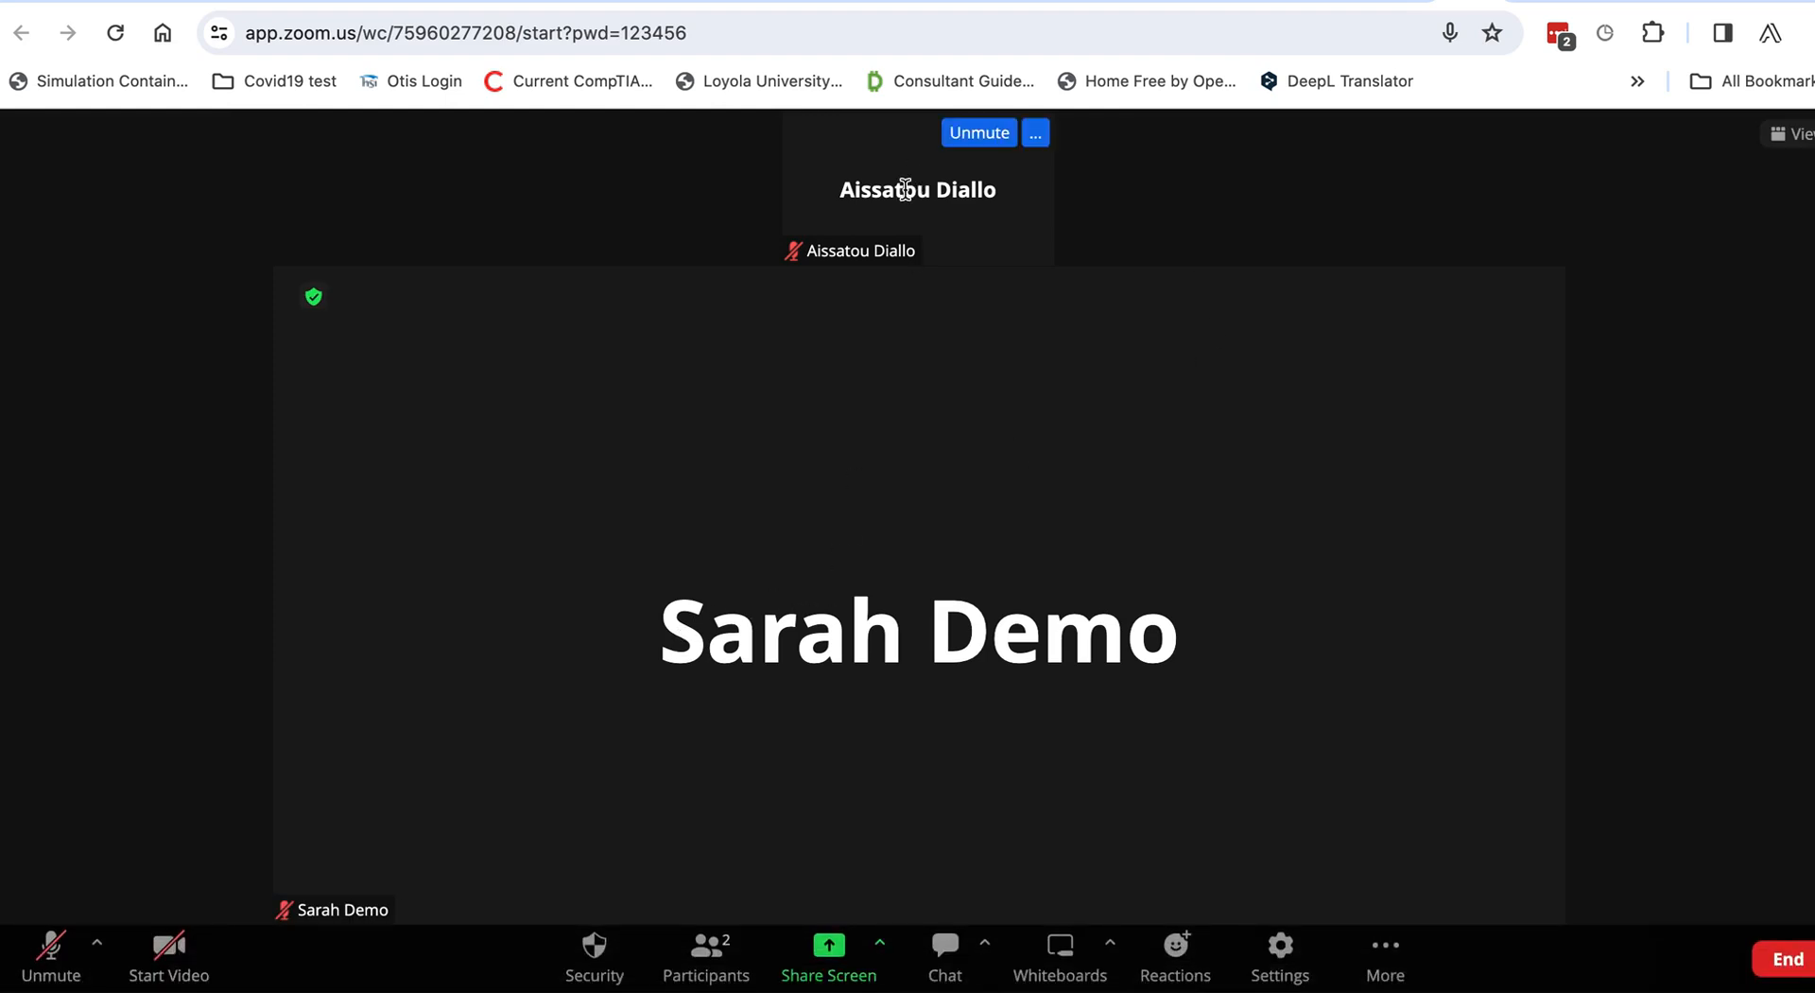
double_click(852, 189)
drag(1019, 208, 1026, 207)
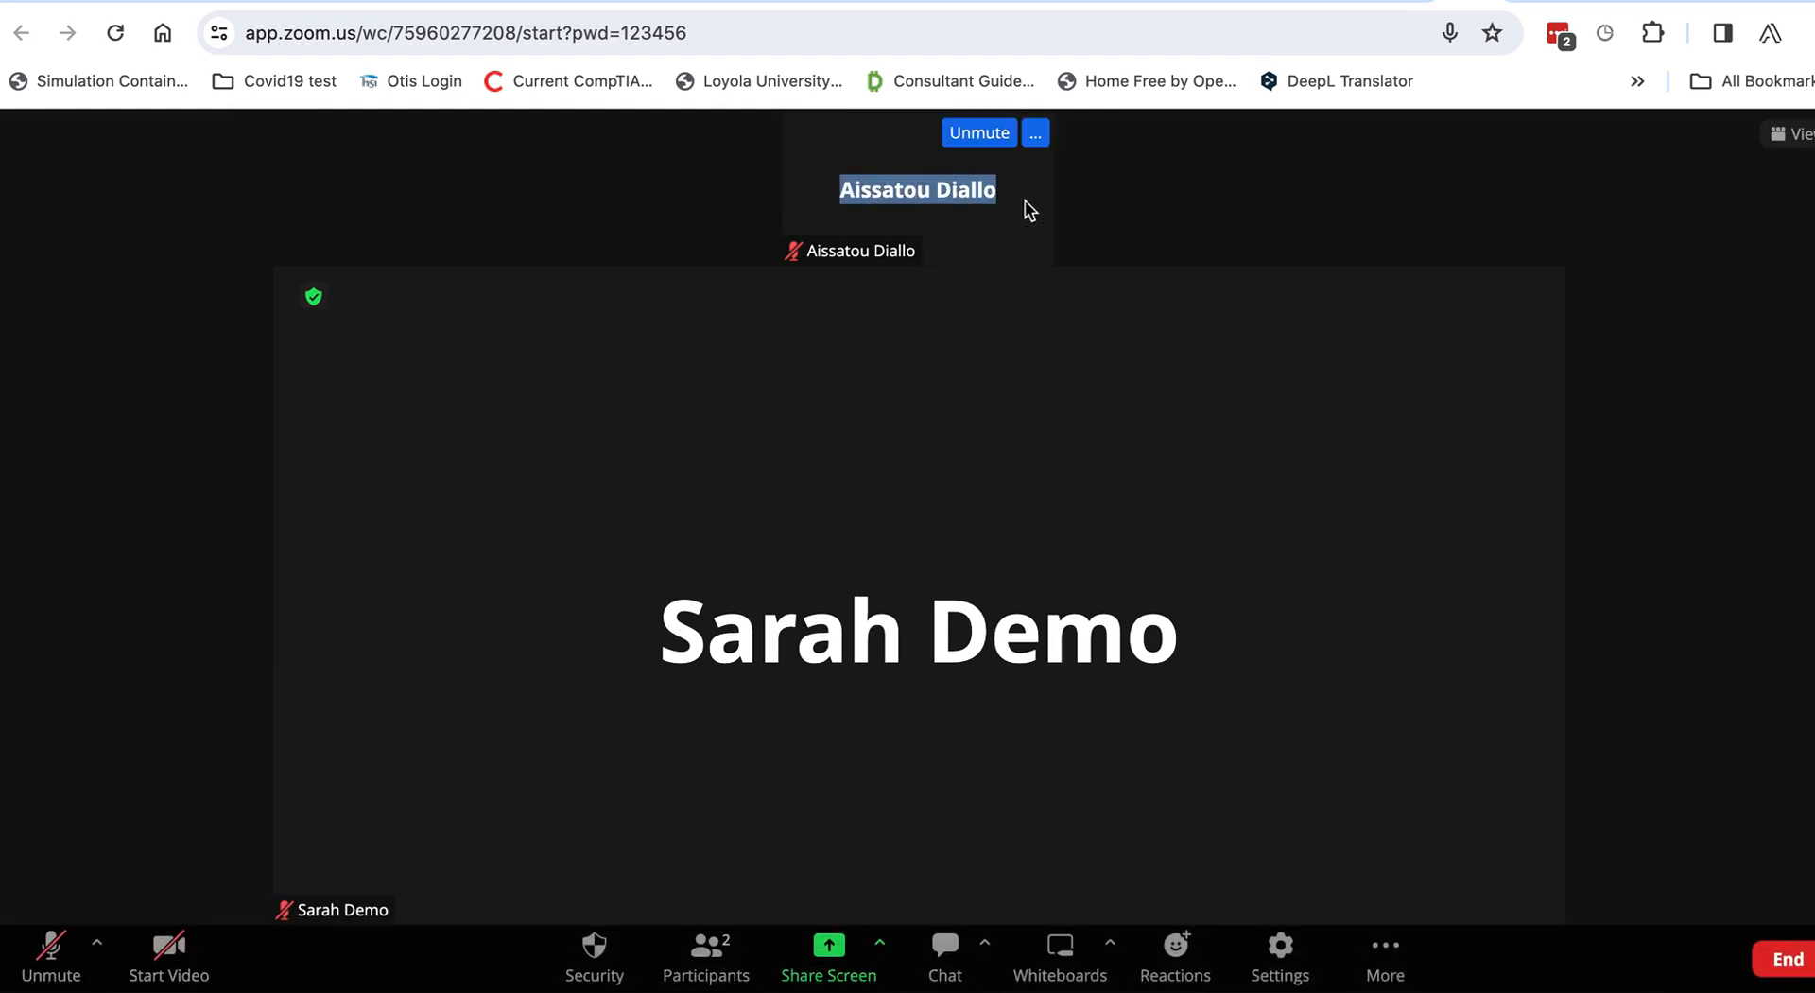
drag(662, 614, 1114, 614)
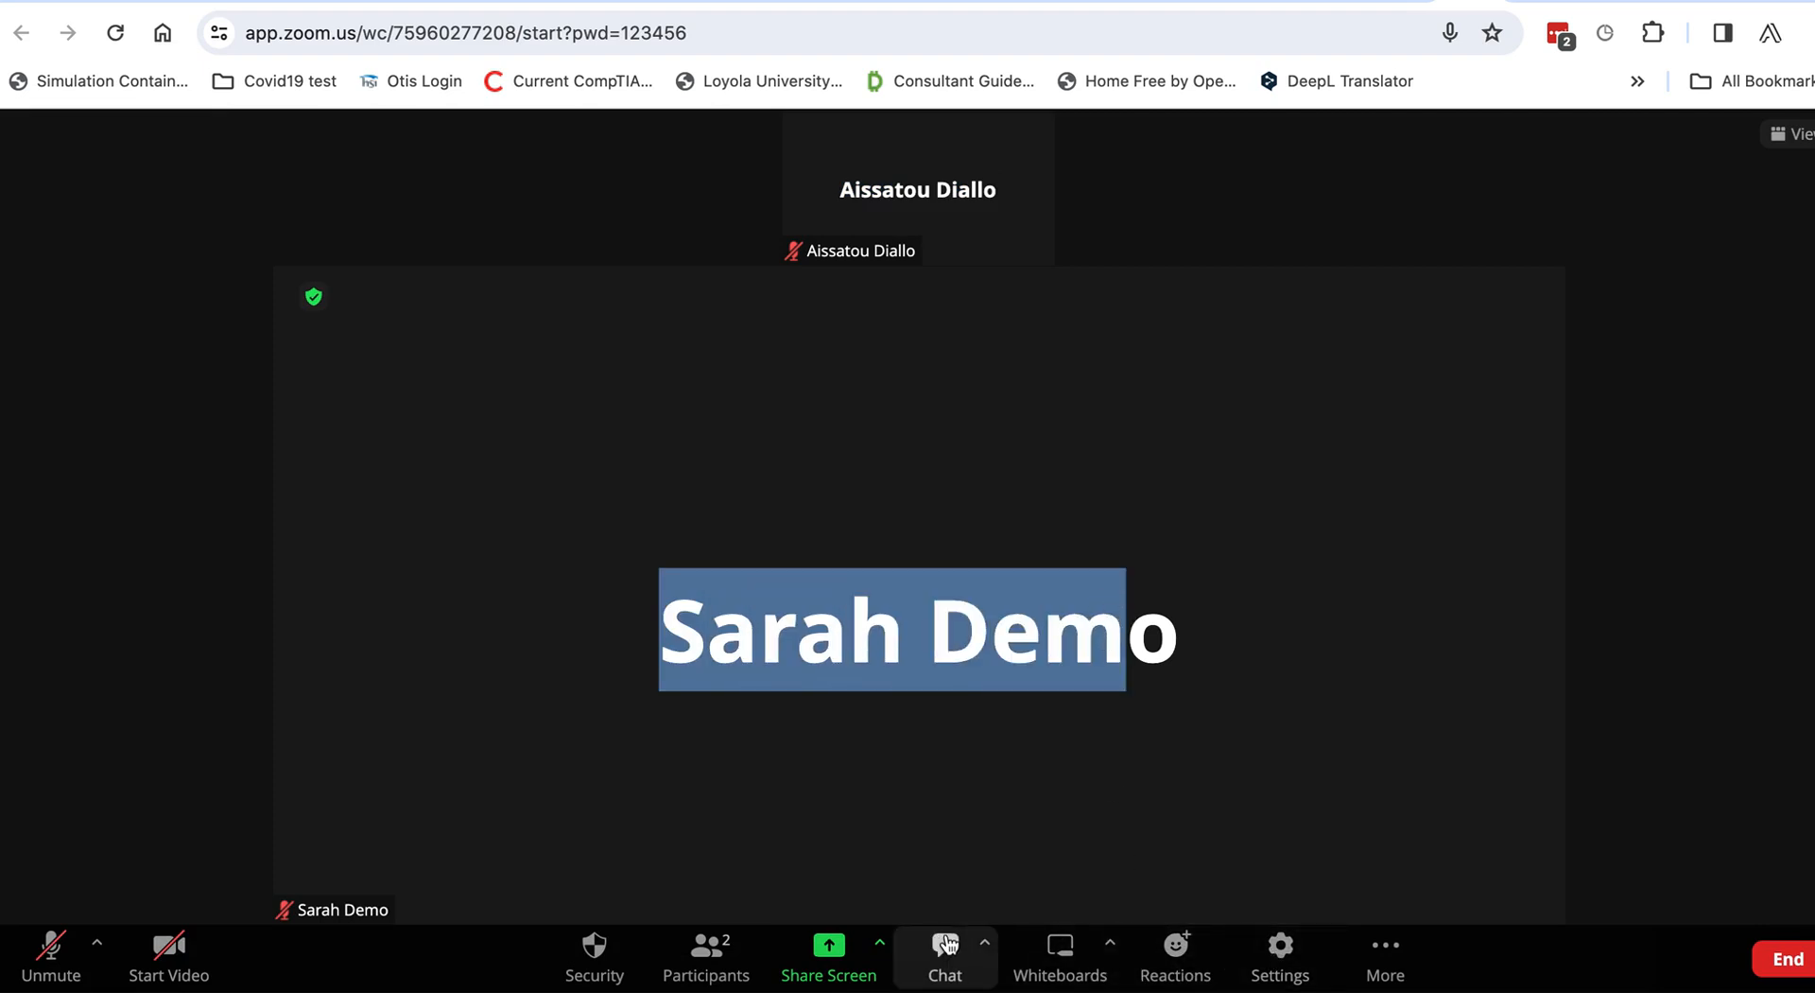
Send 'Hello' to everyone in the meeting chat.
click(942, 943)
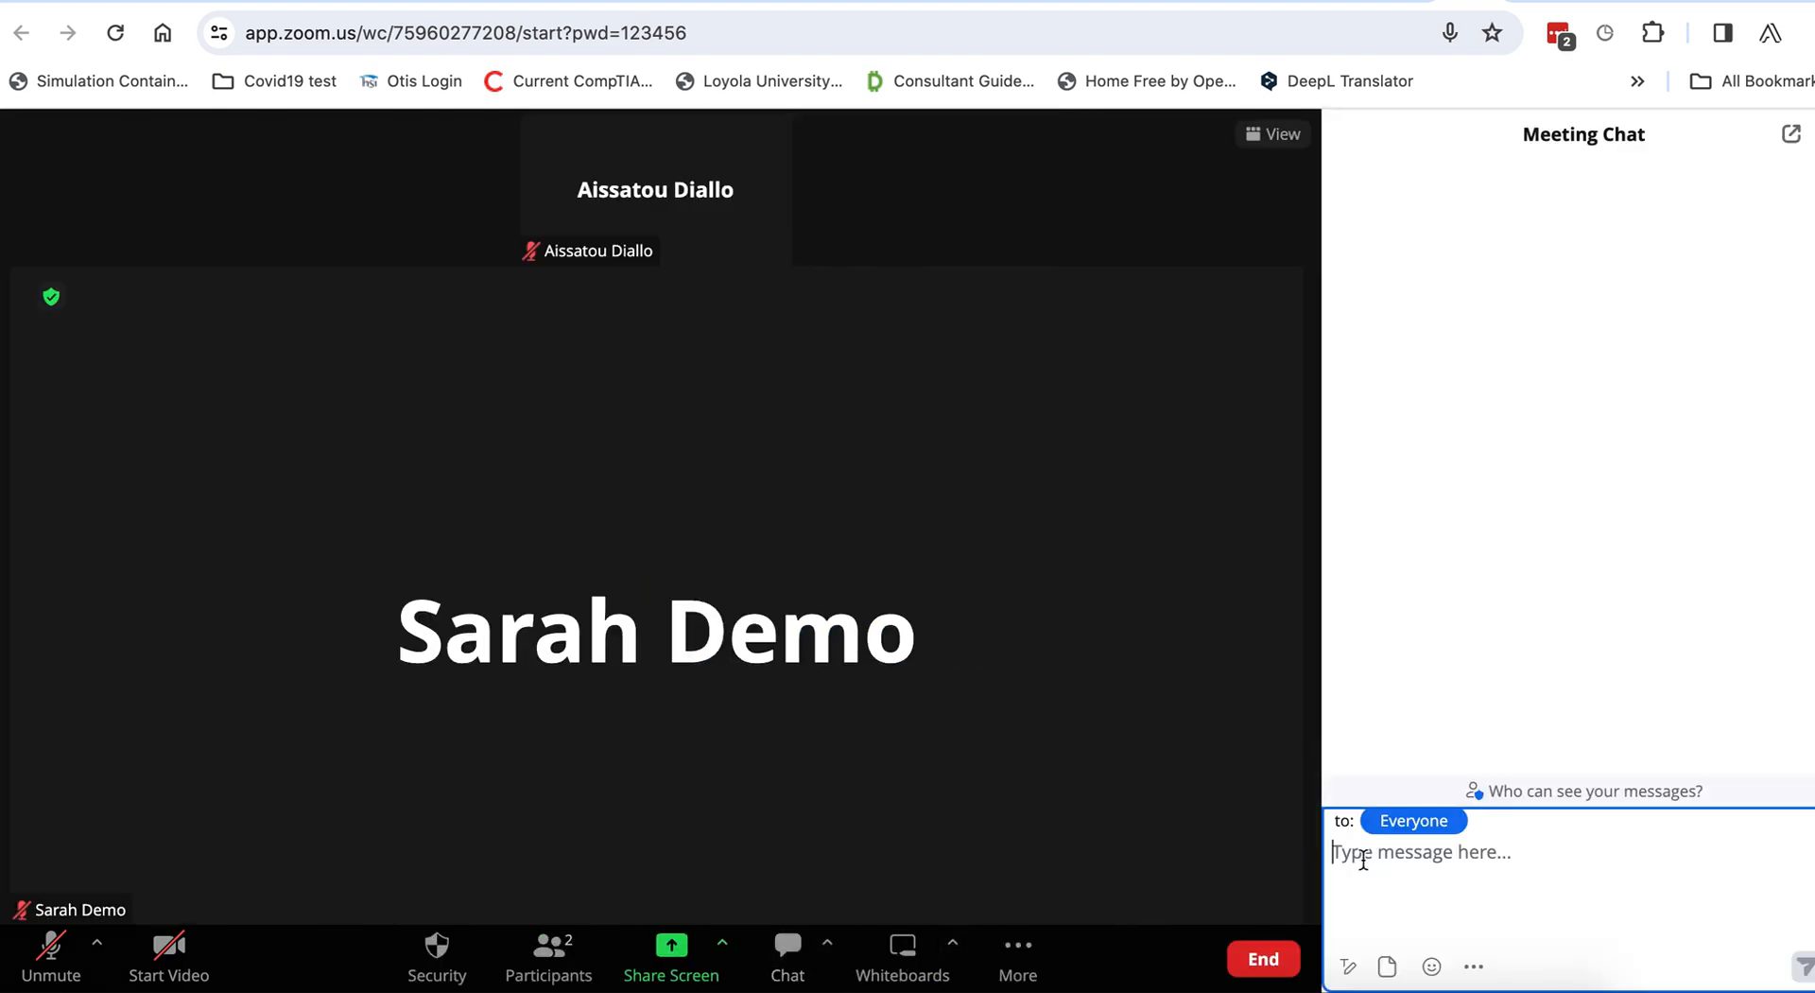
text(Hello)
key(Return)
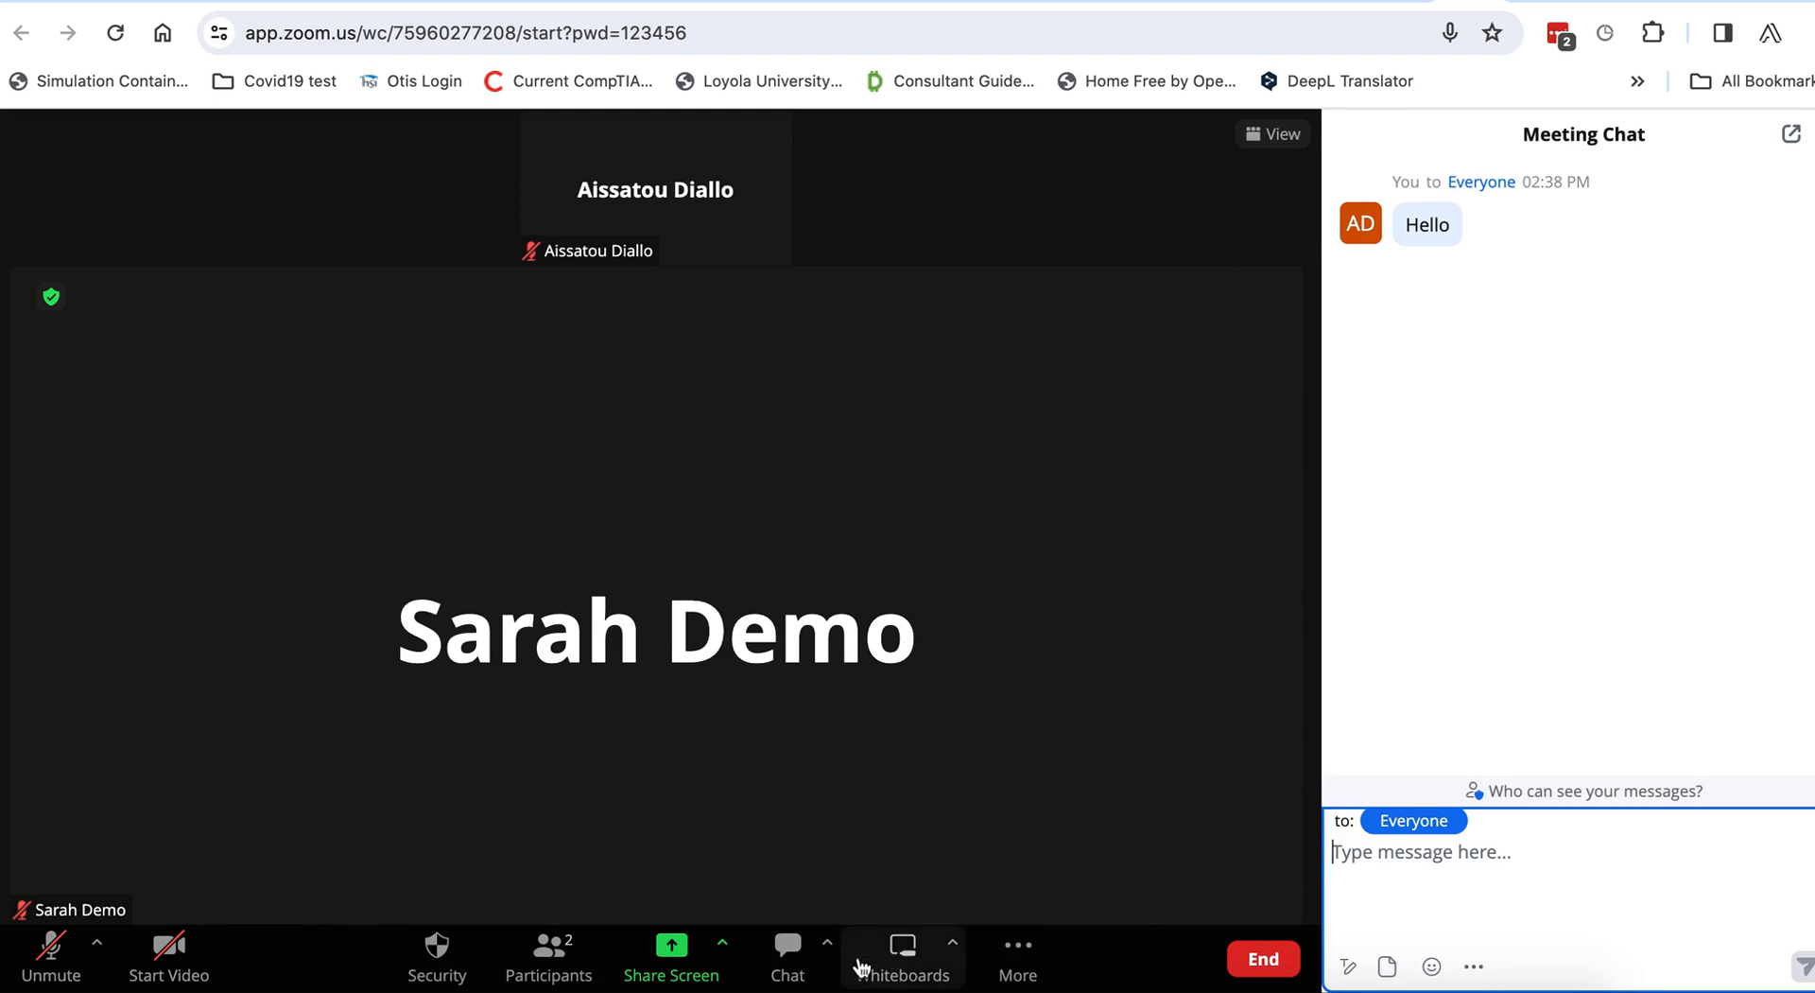
Show the participant list and ask the other participant to unmute.
click(551, 962)
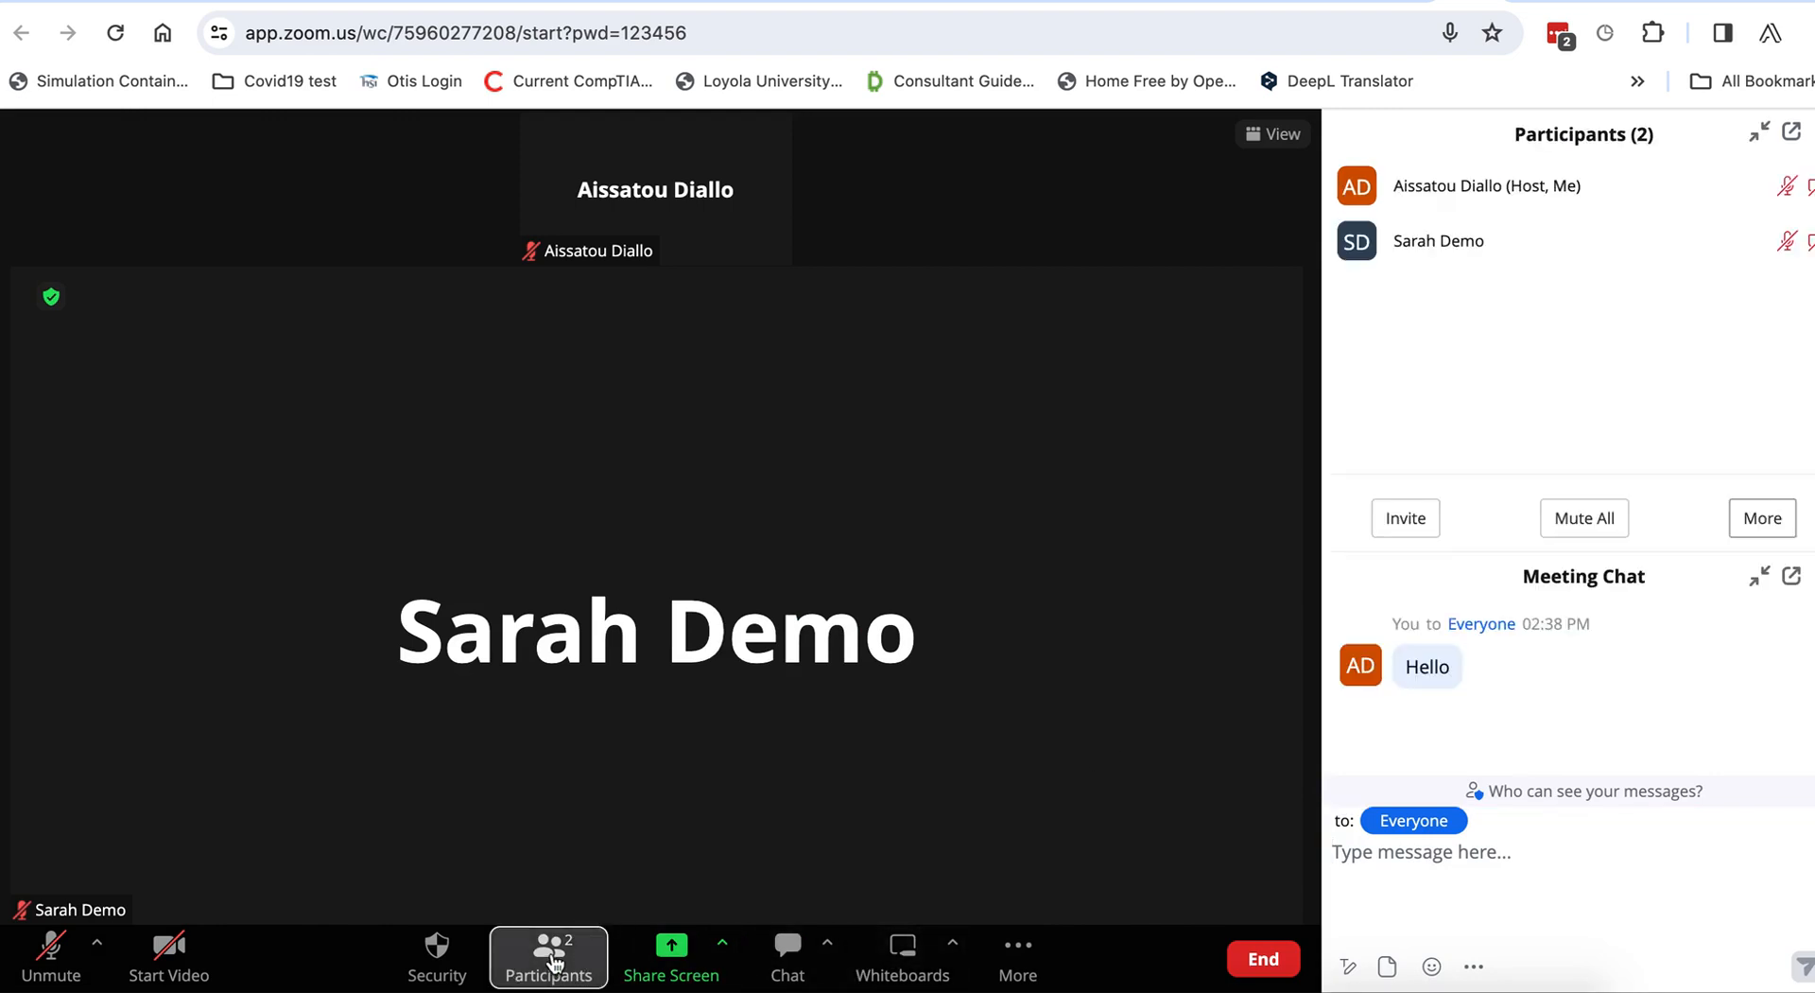
mouse_move(1478, 194)
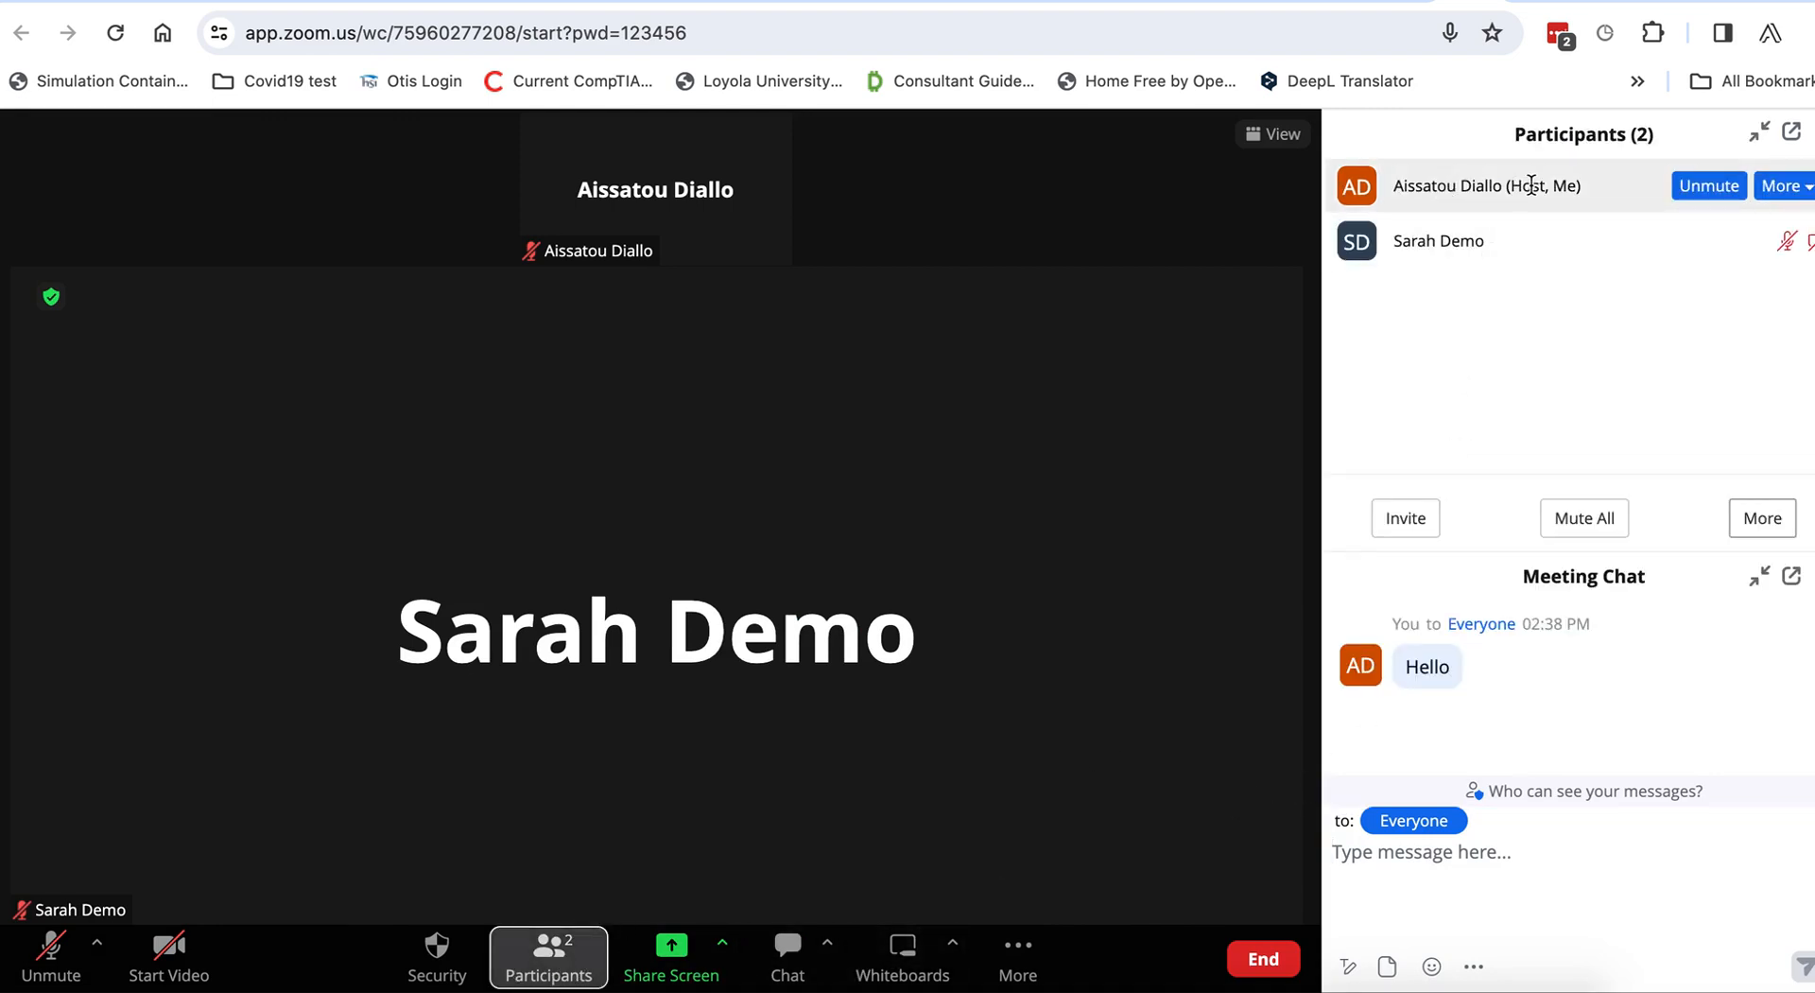
mouse_move(1524, 246)
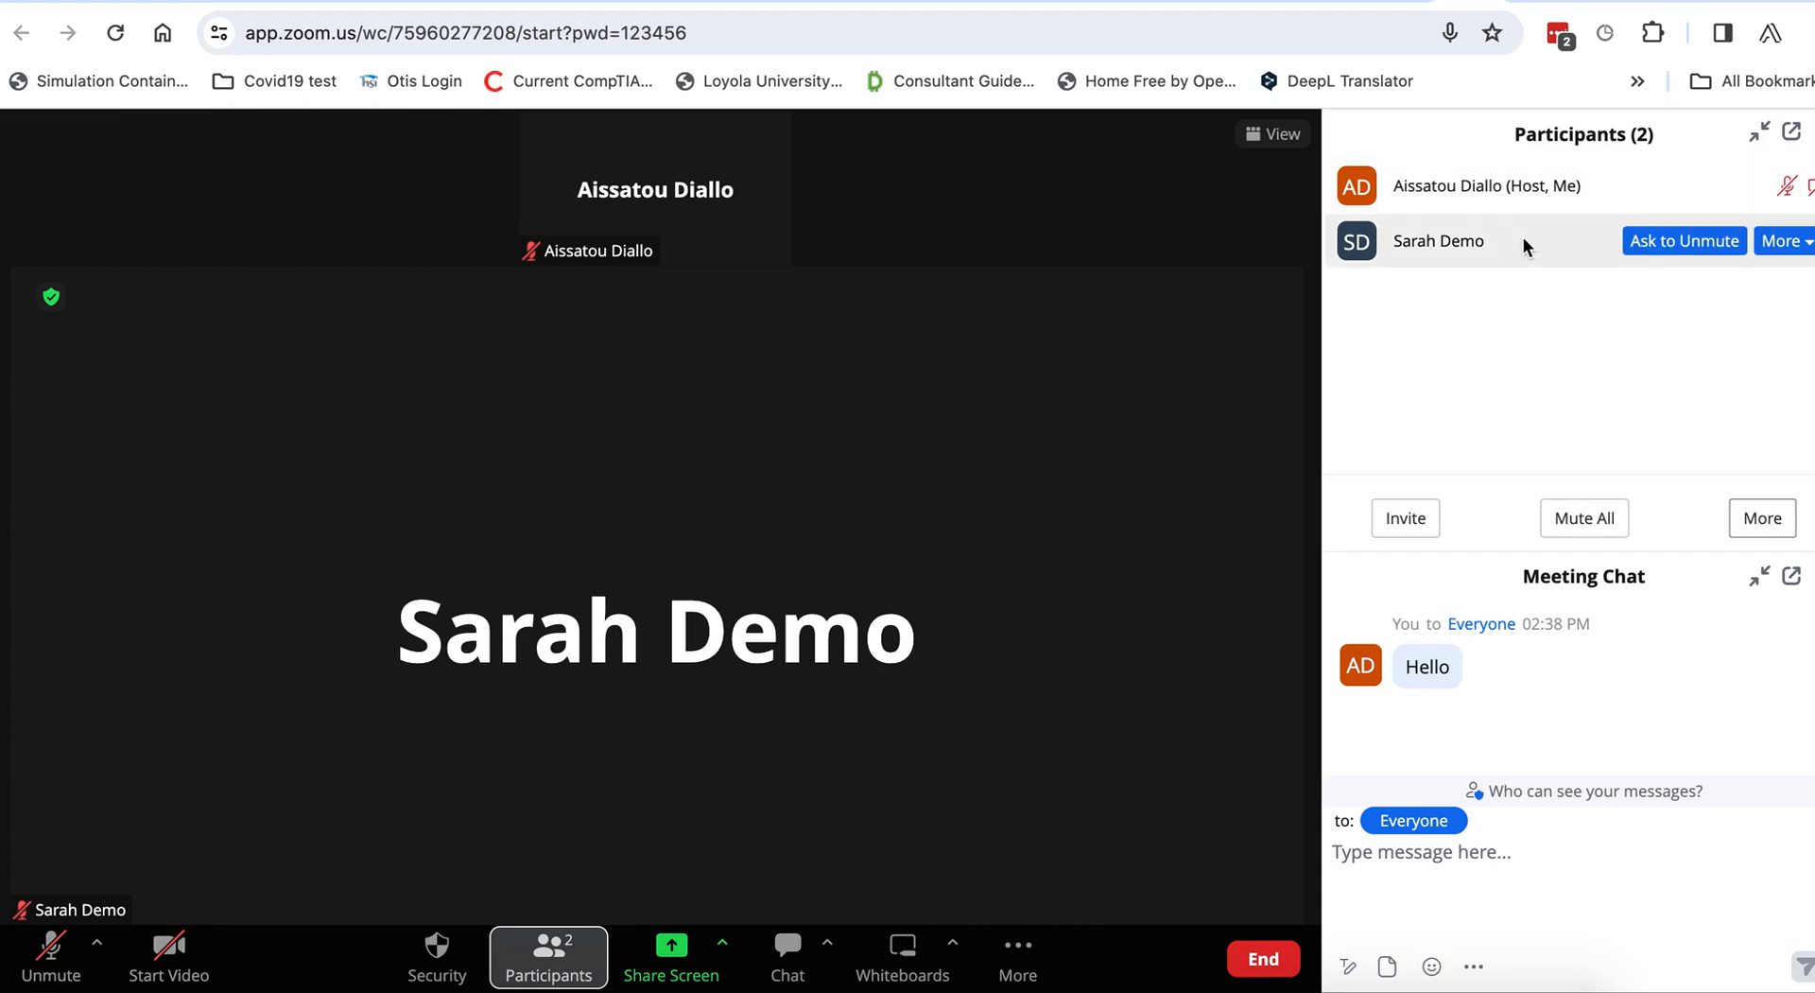
mouse_move(1409, 263)
click(1689, 252)
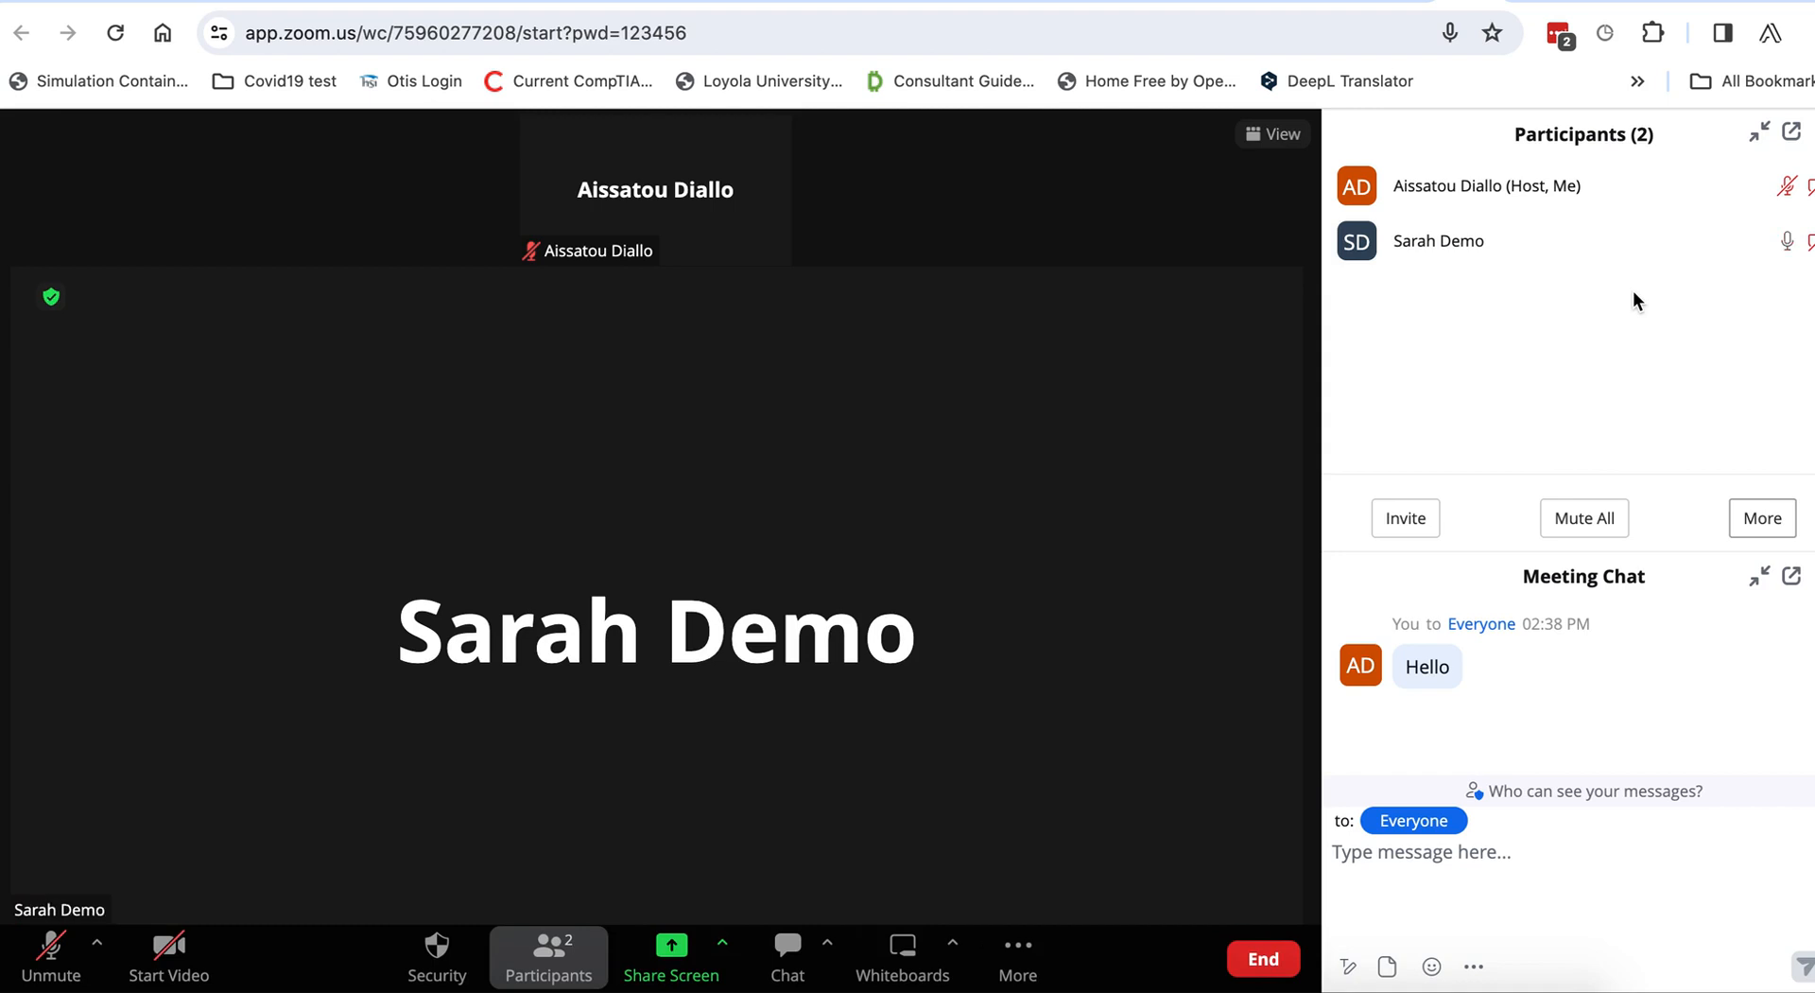
mouse_move(1618, 260)
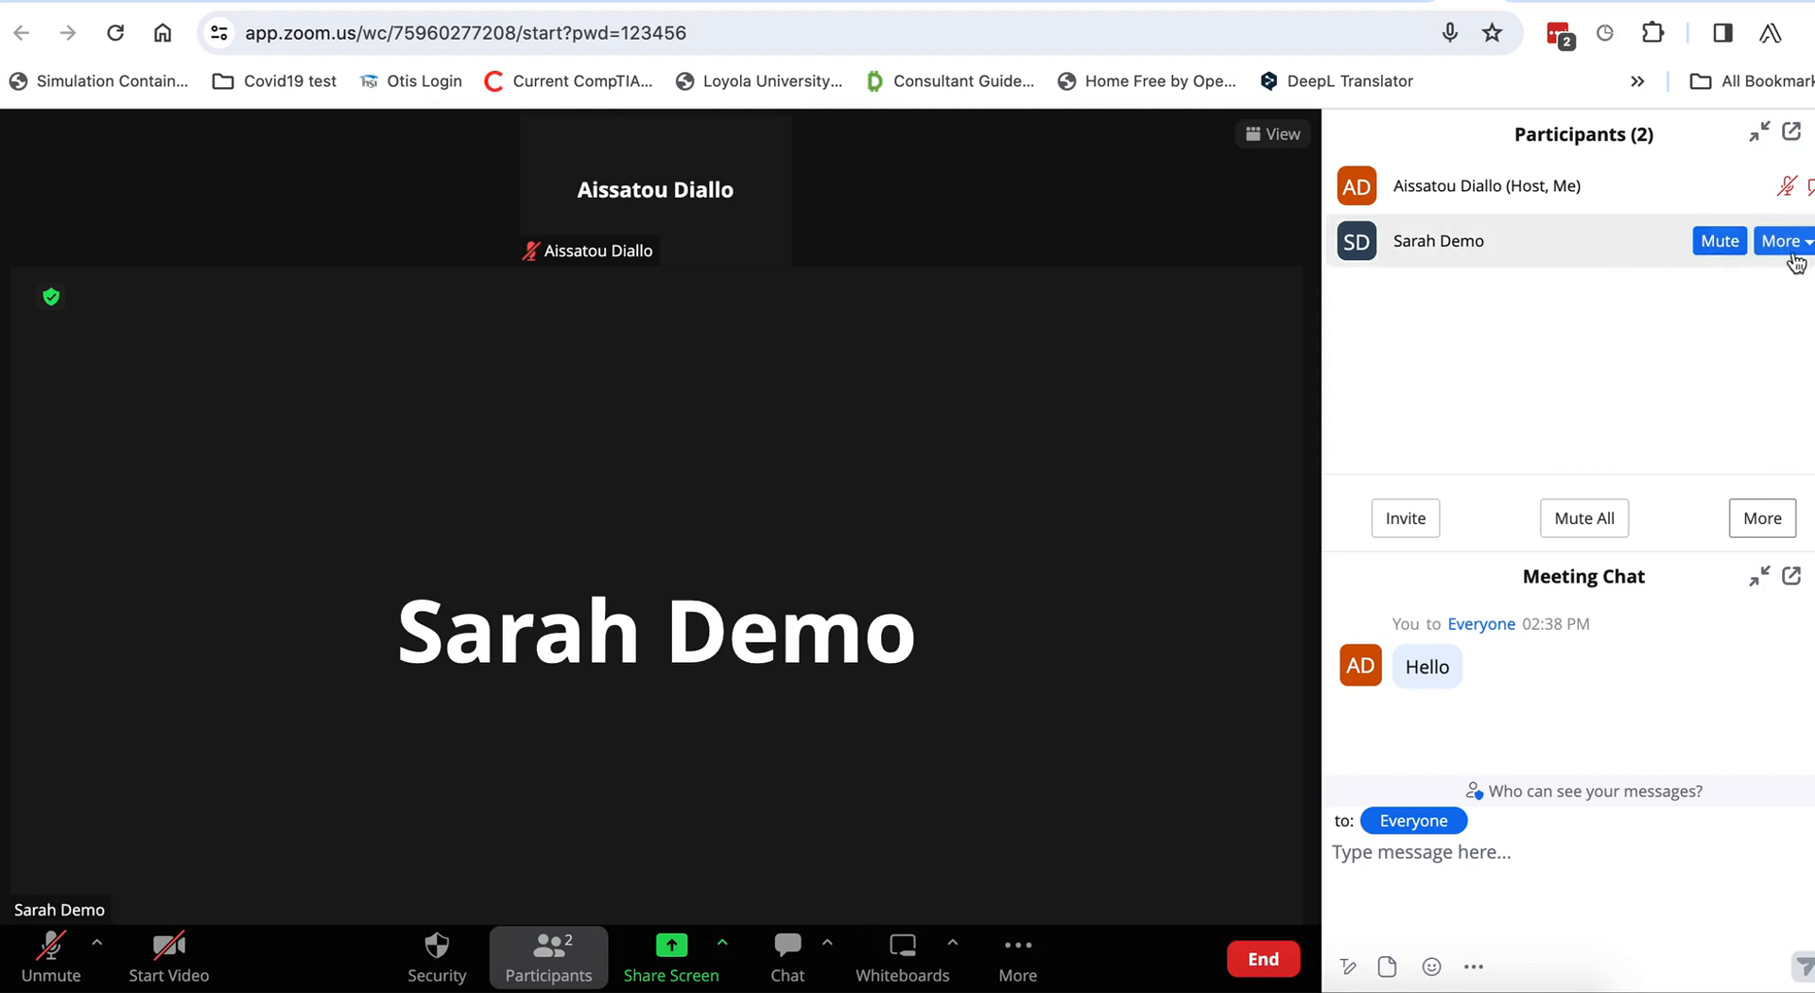
click(1782, 241)
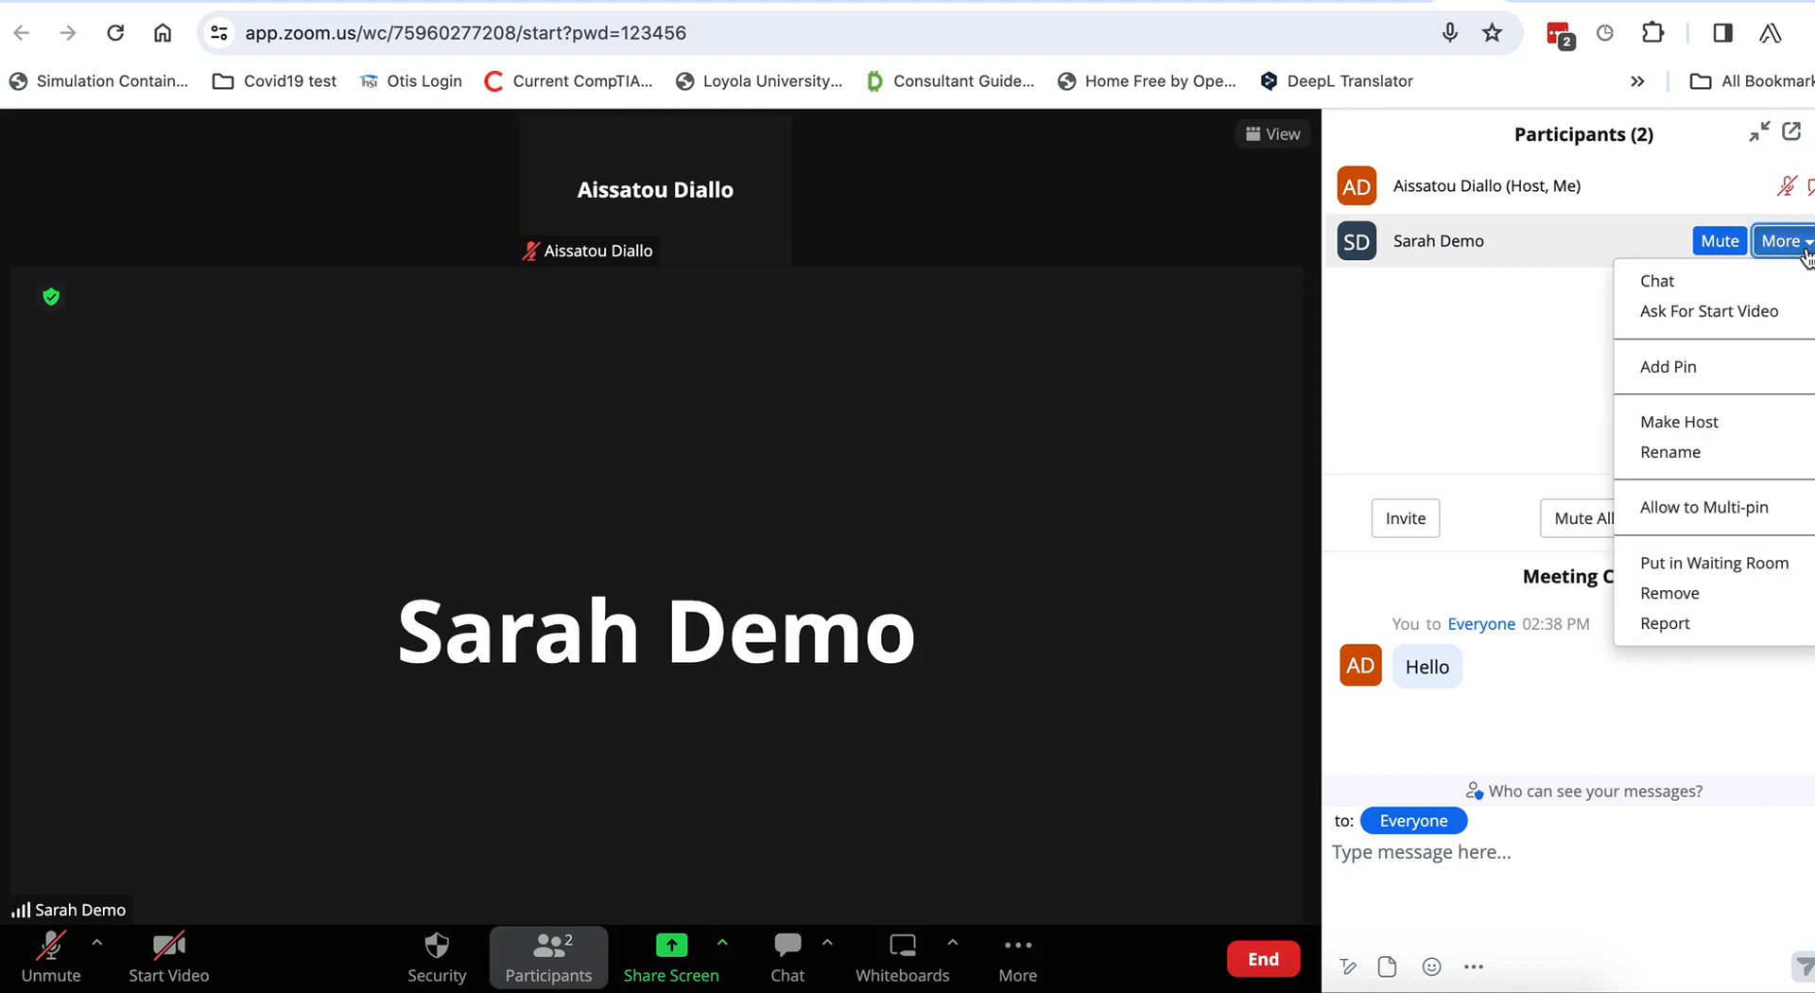
click(1491, 364)
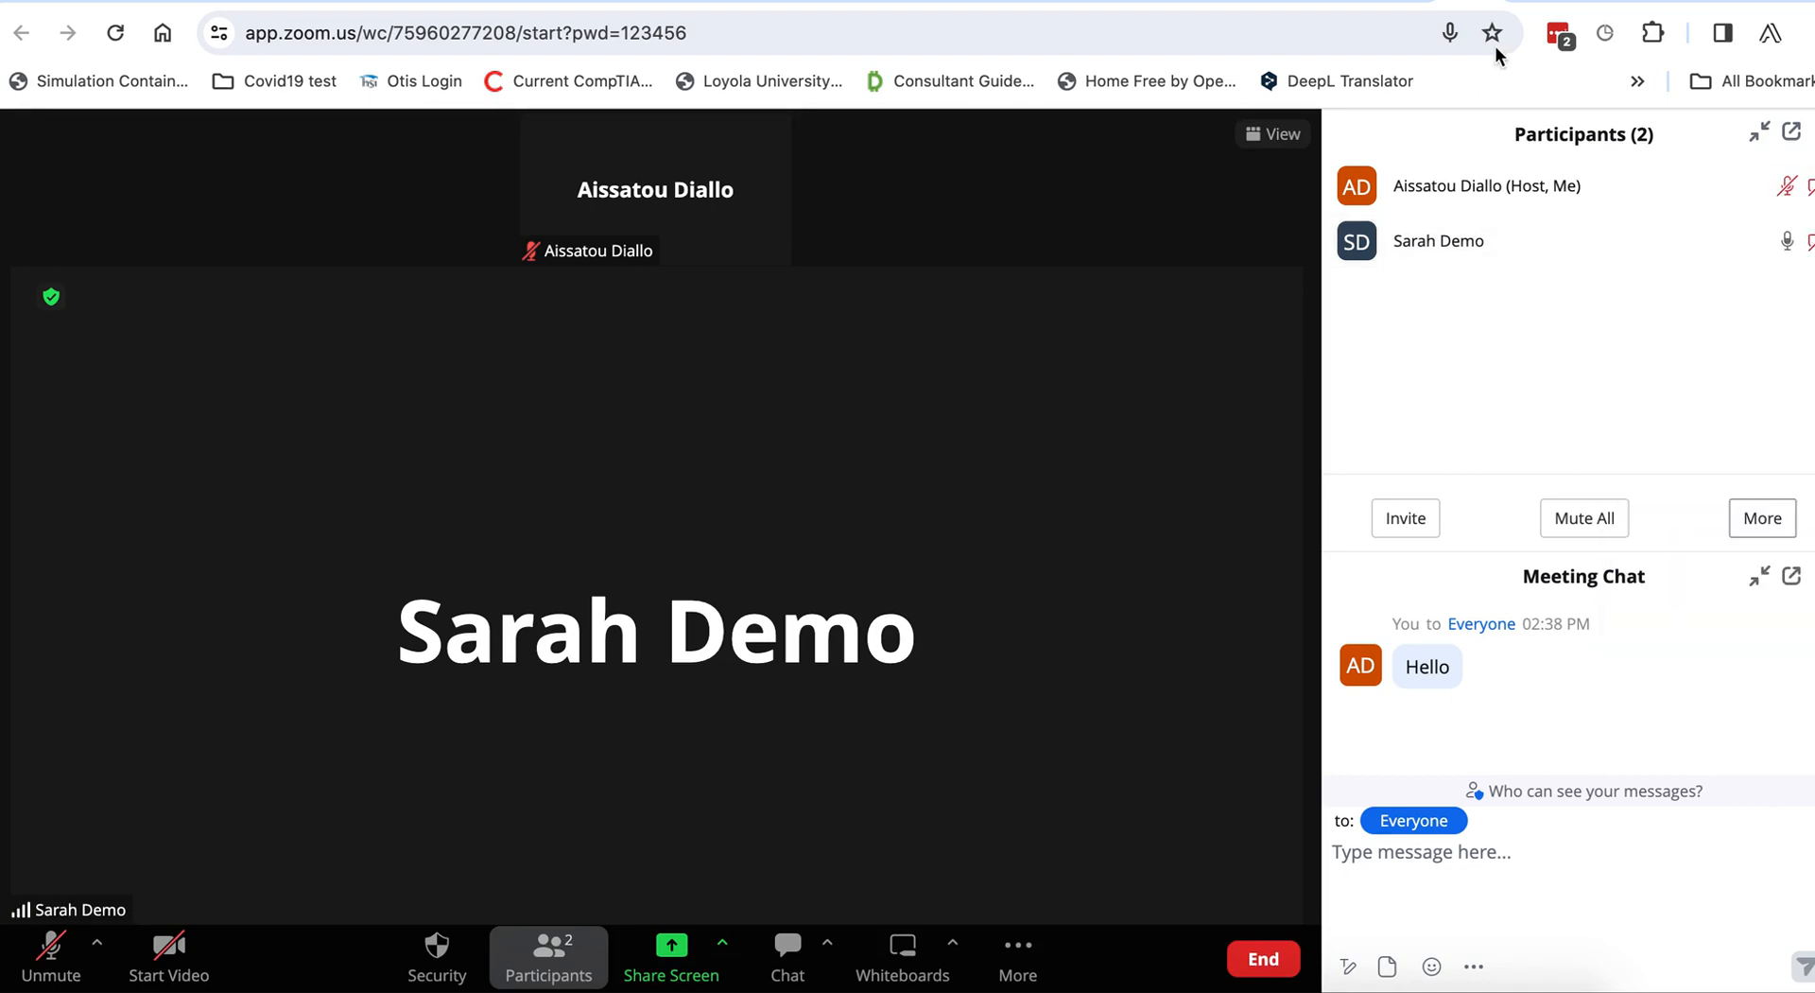
Return to the Igess-server-server credentials page, scroll to its top, and open a new tab.
click(1522, 2)
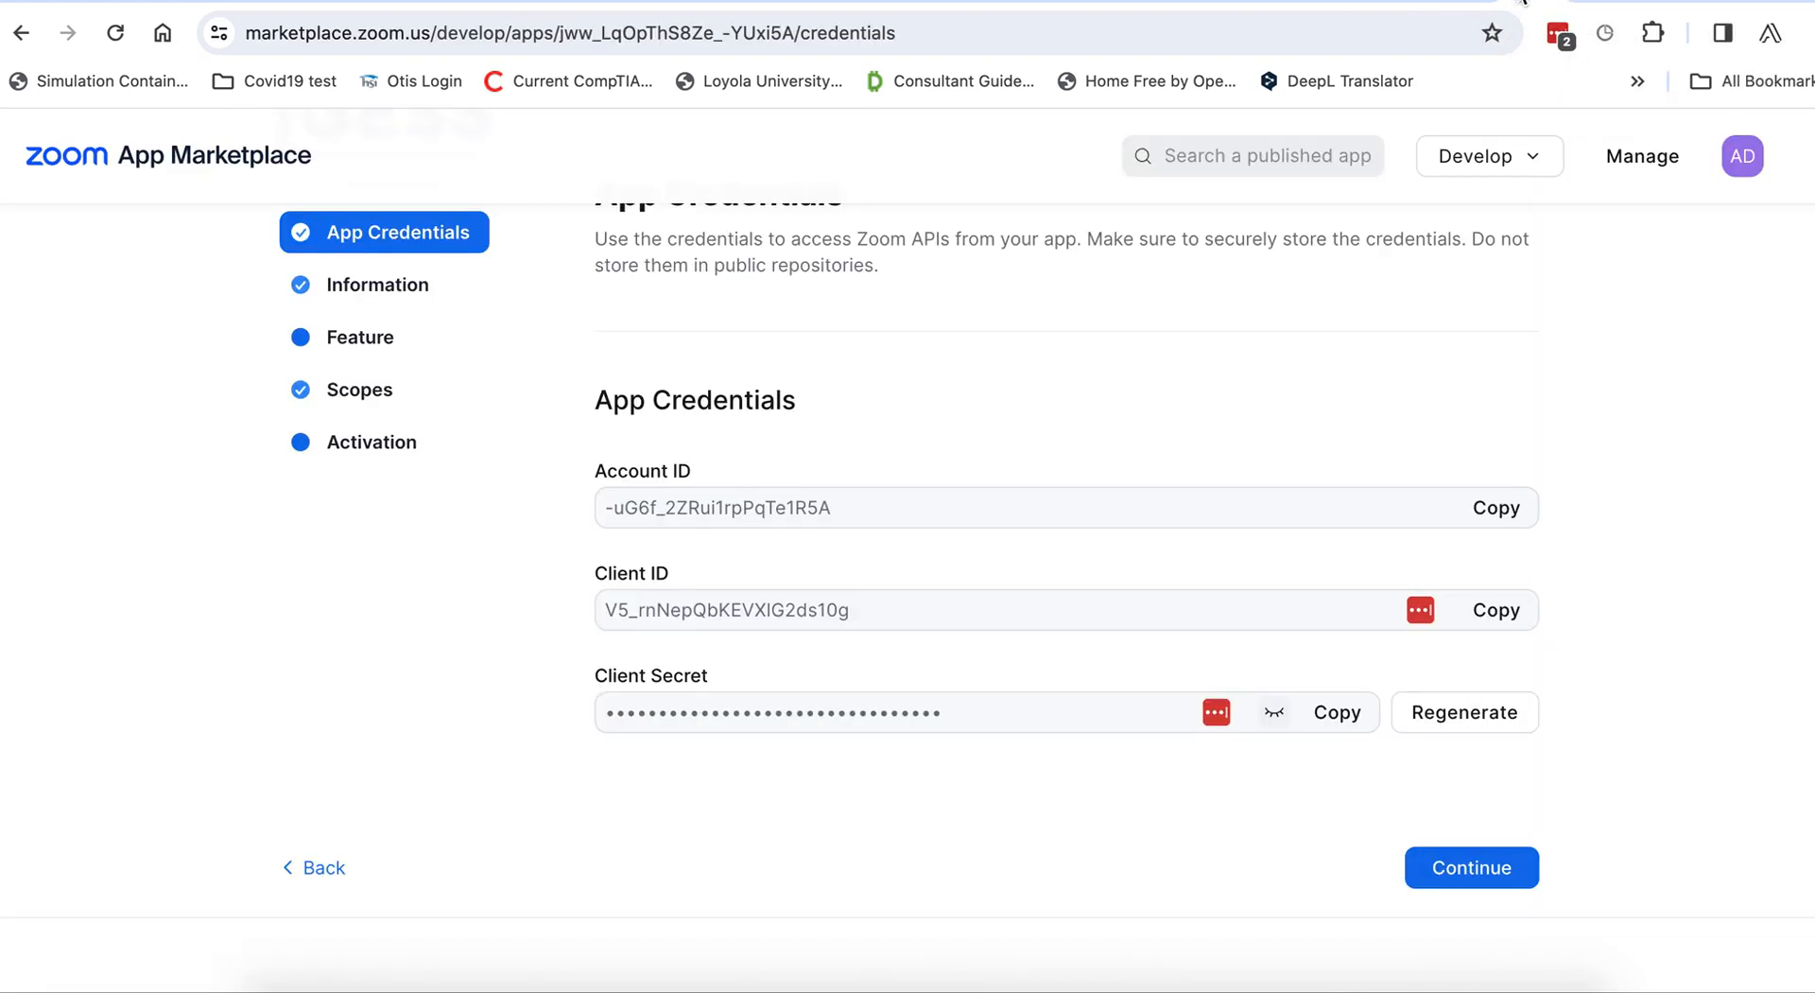
scroll(1262, 378, up, 3)
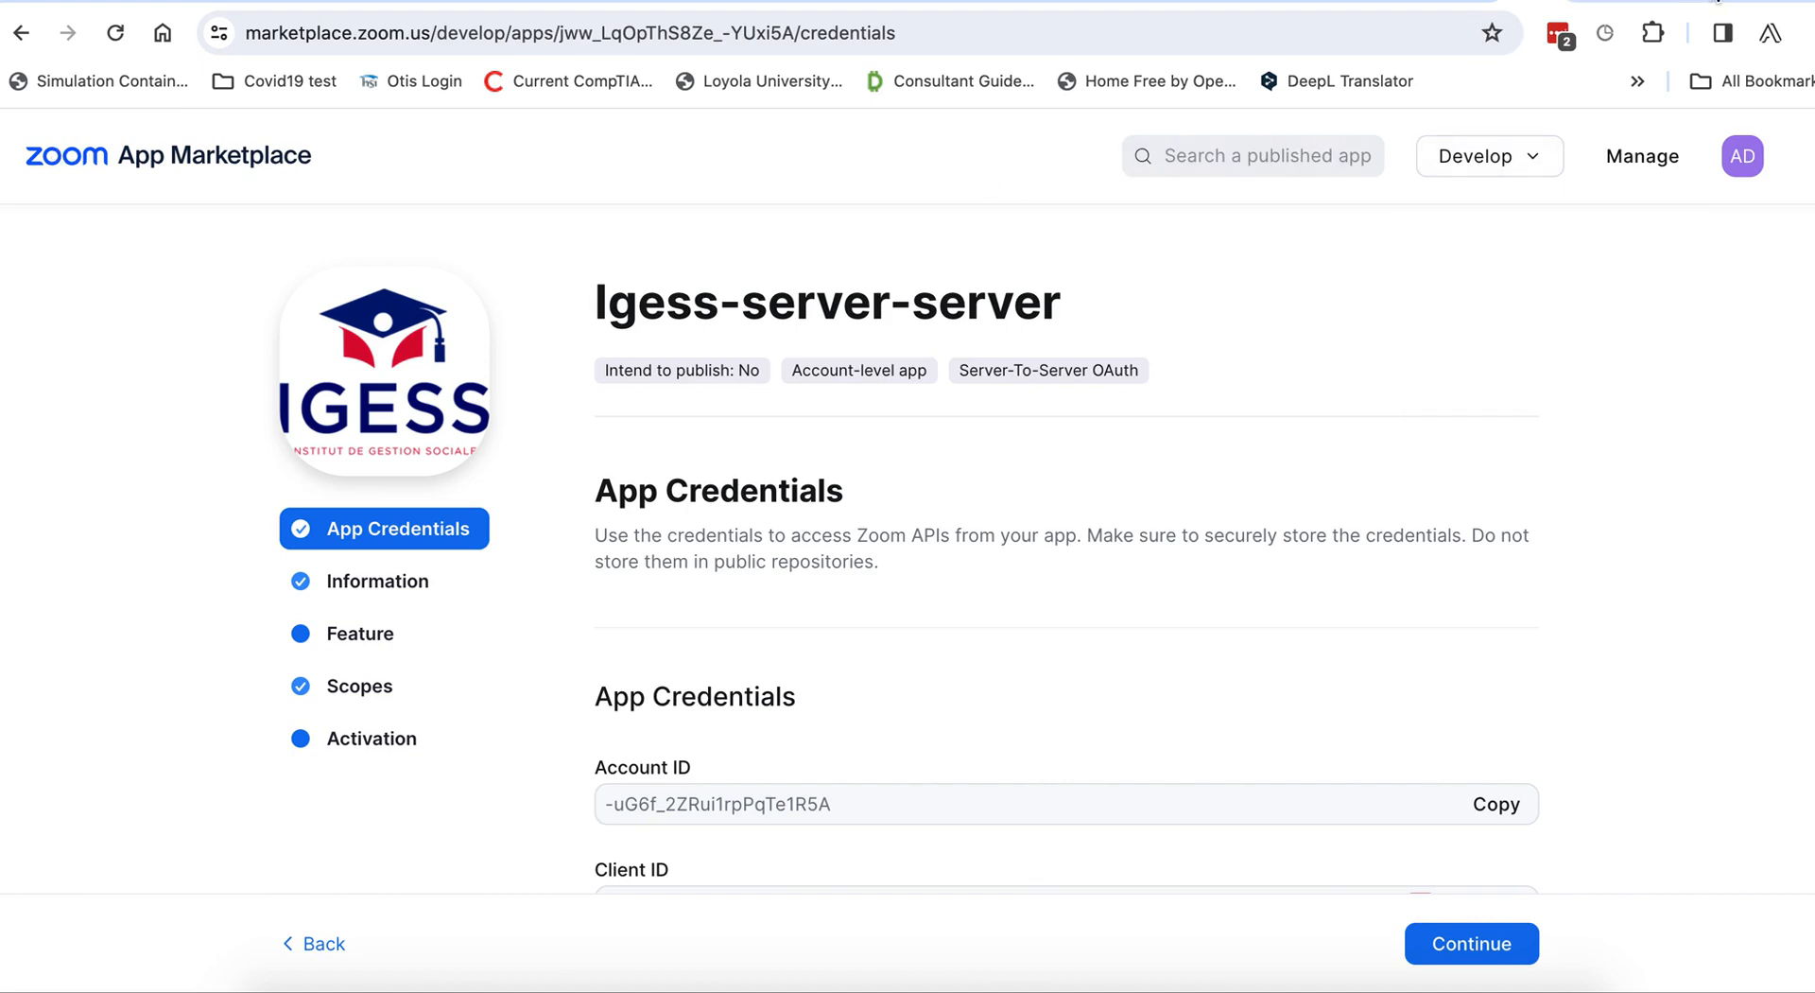
key(super+t)
Go to the Zoom website and sign out of the current account.
text(zoo)
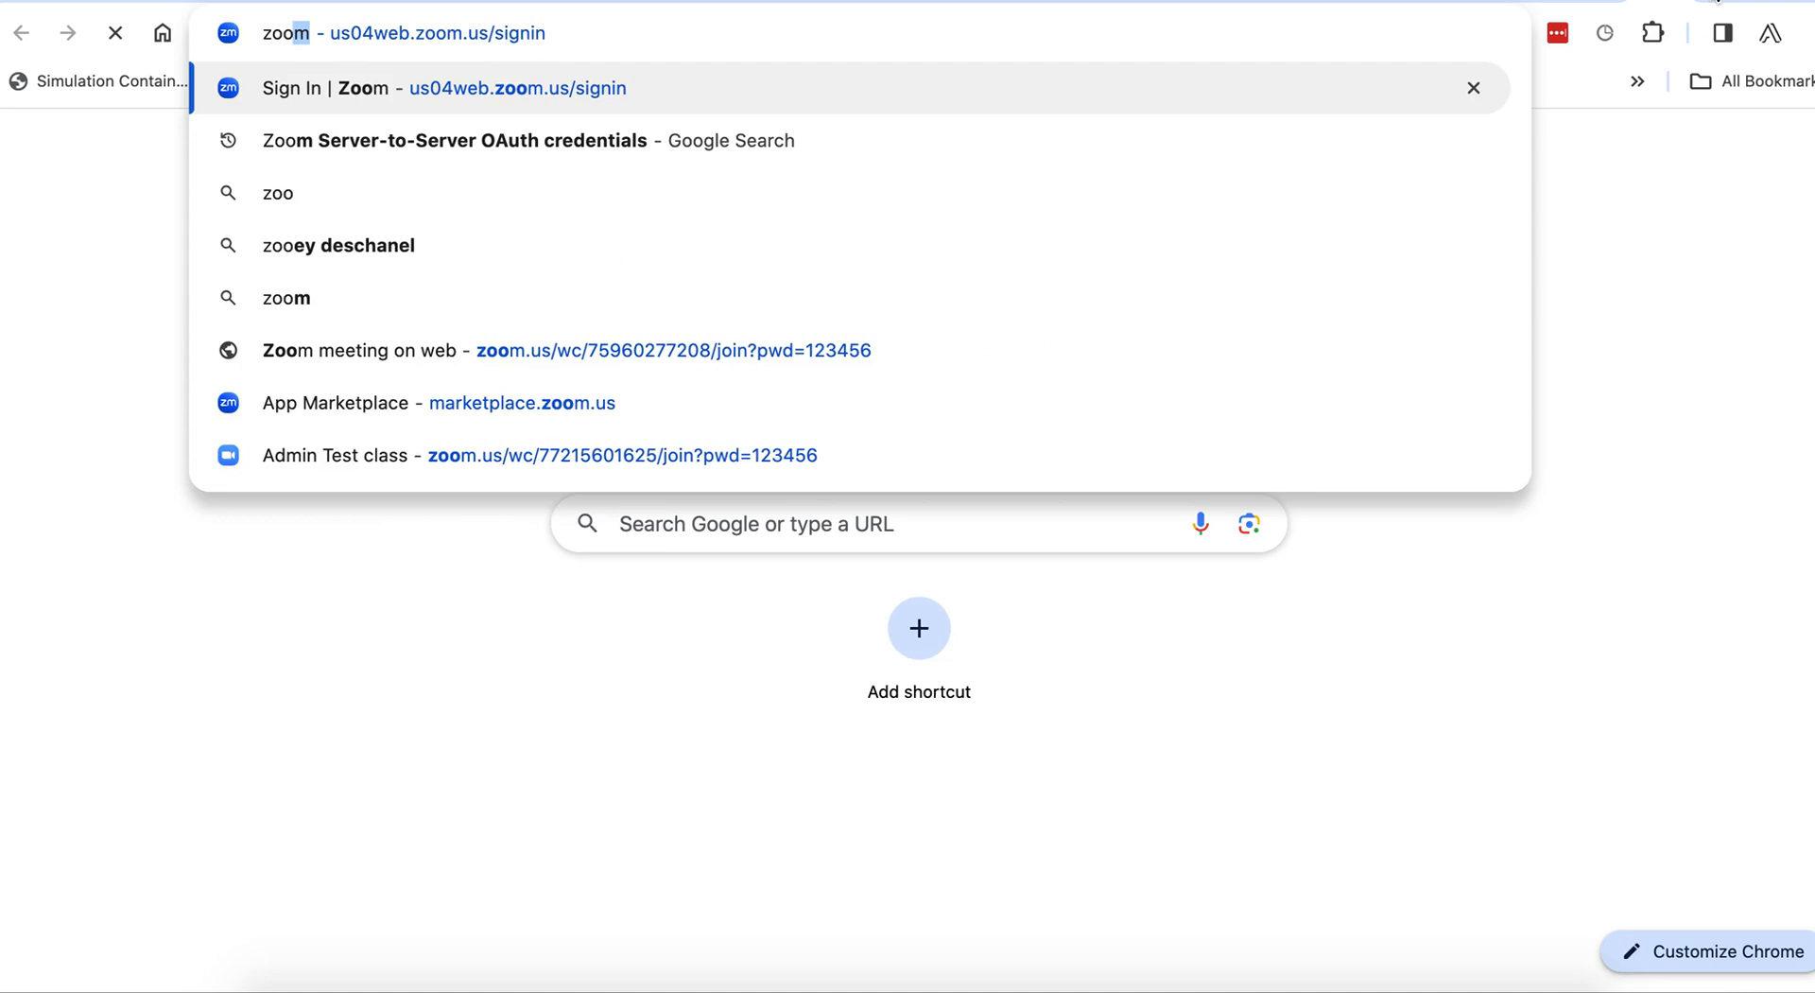
key(Return)
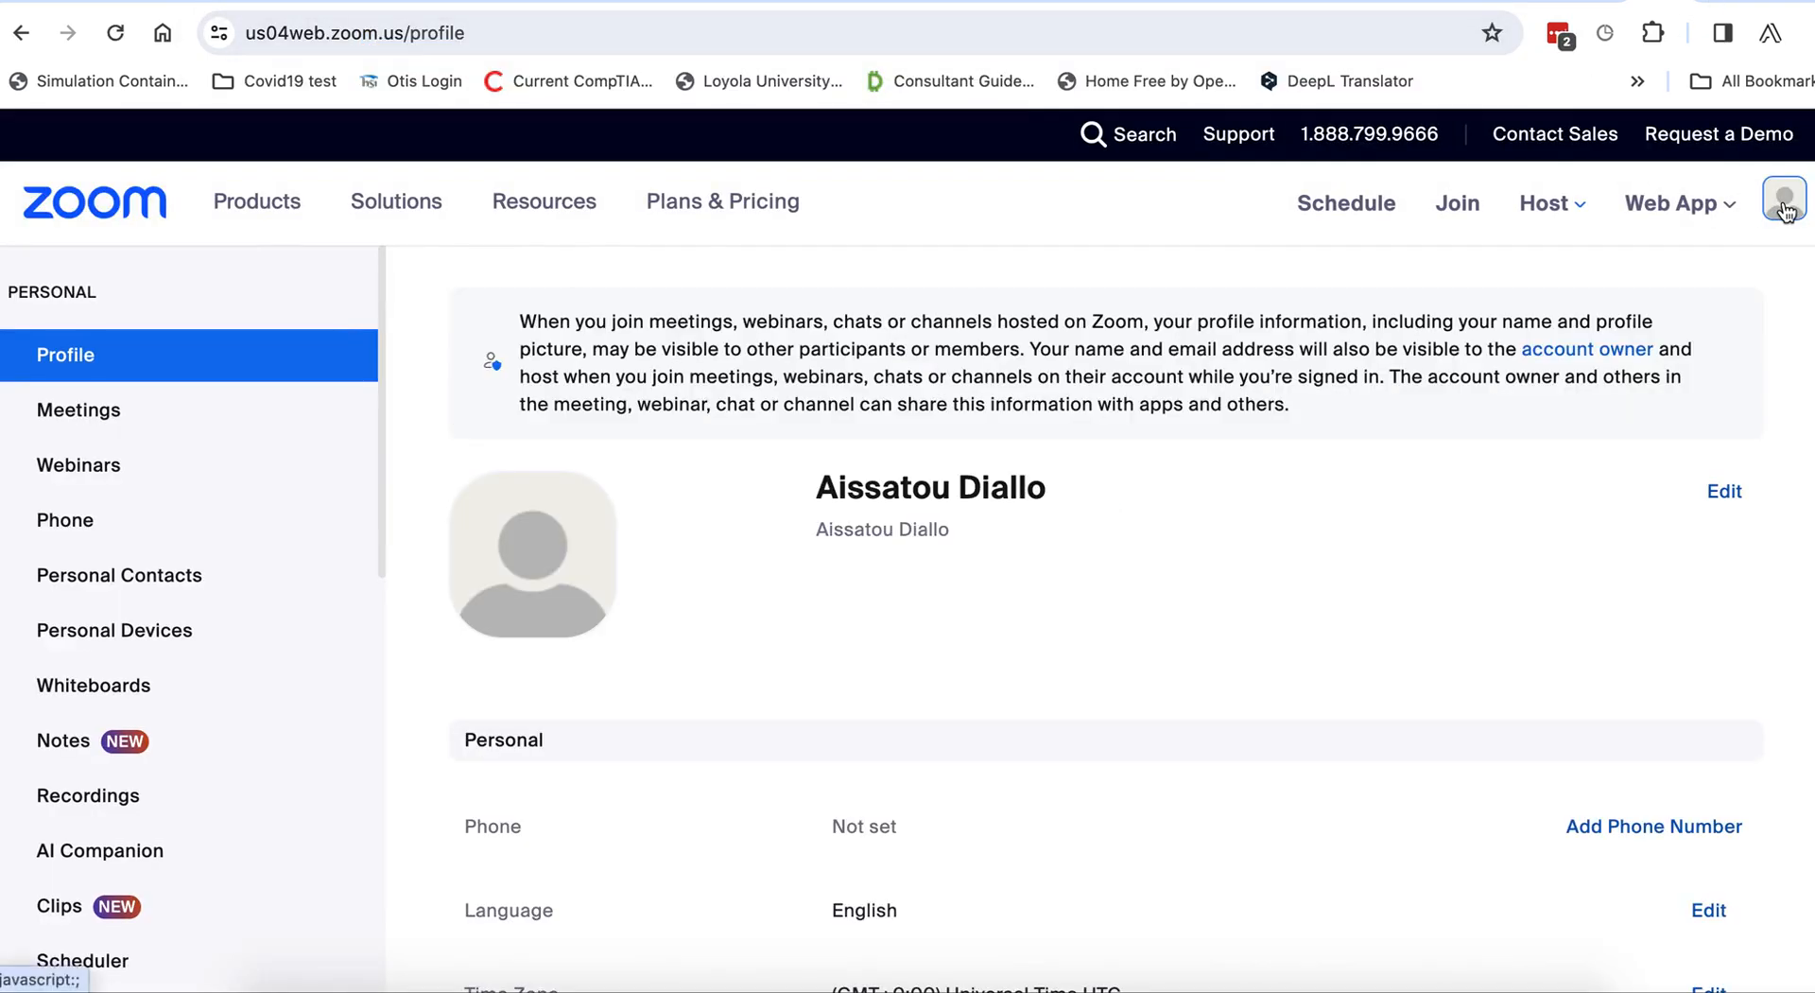
click(1784, 205)
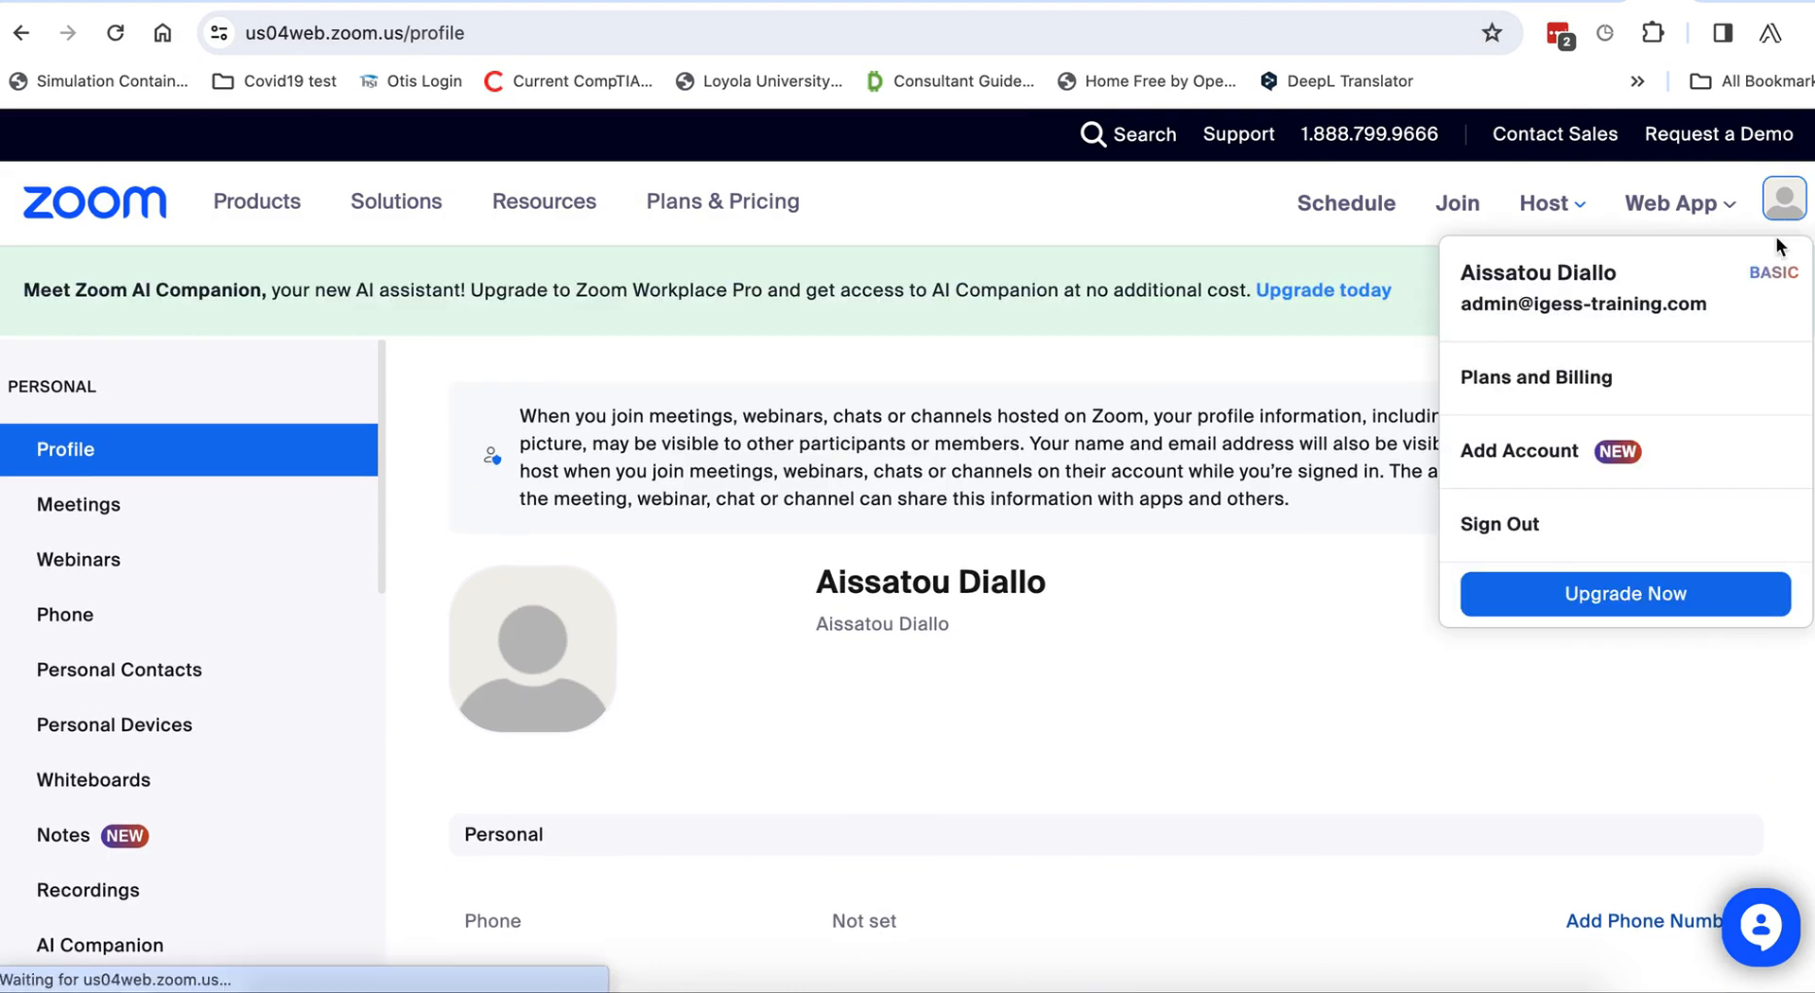
click(1520, 525)
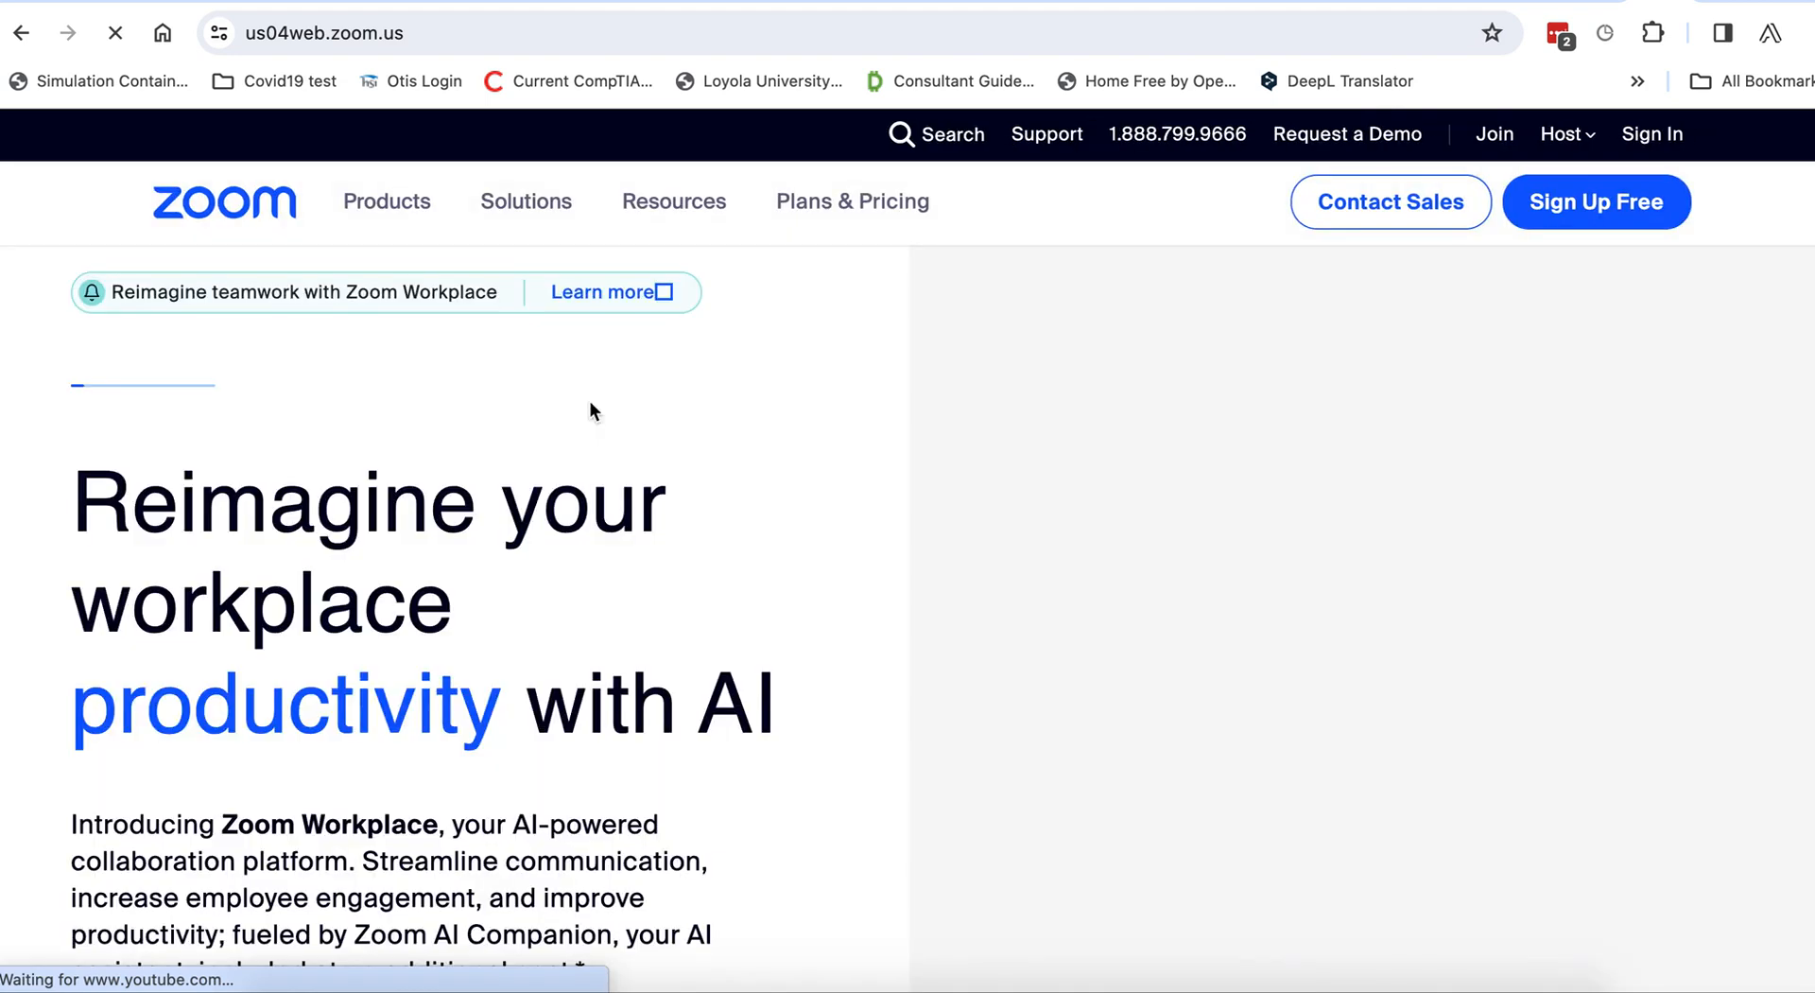
Sign back in with the admin account's email and password.
click(1593, 213)
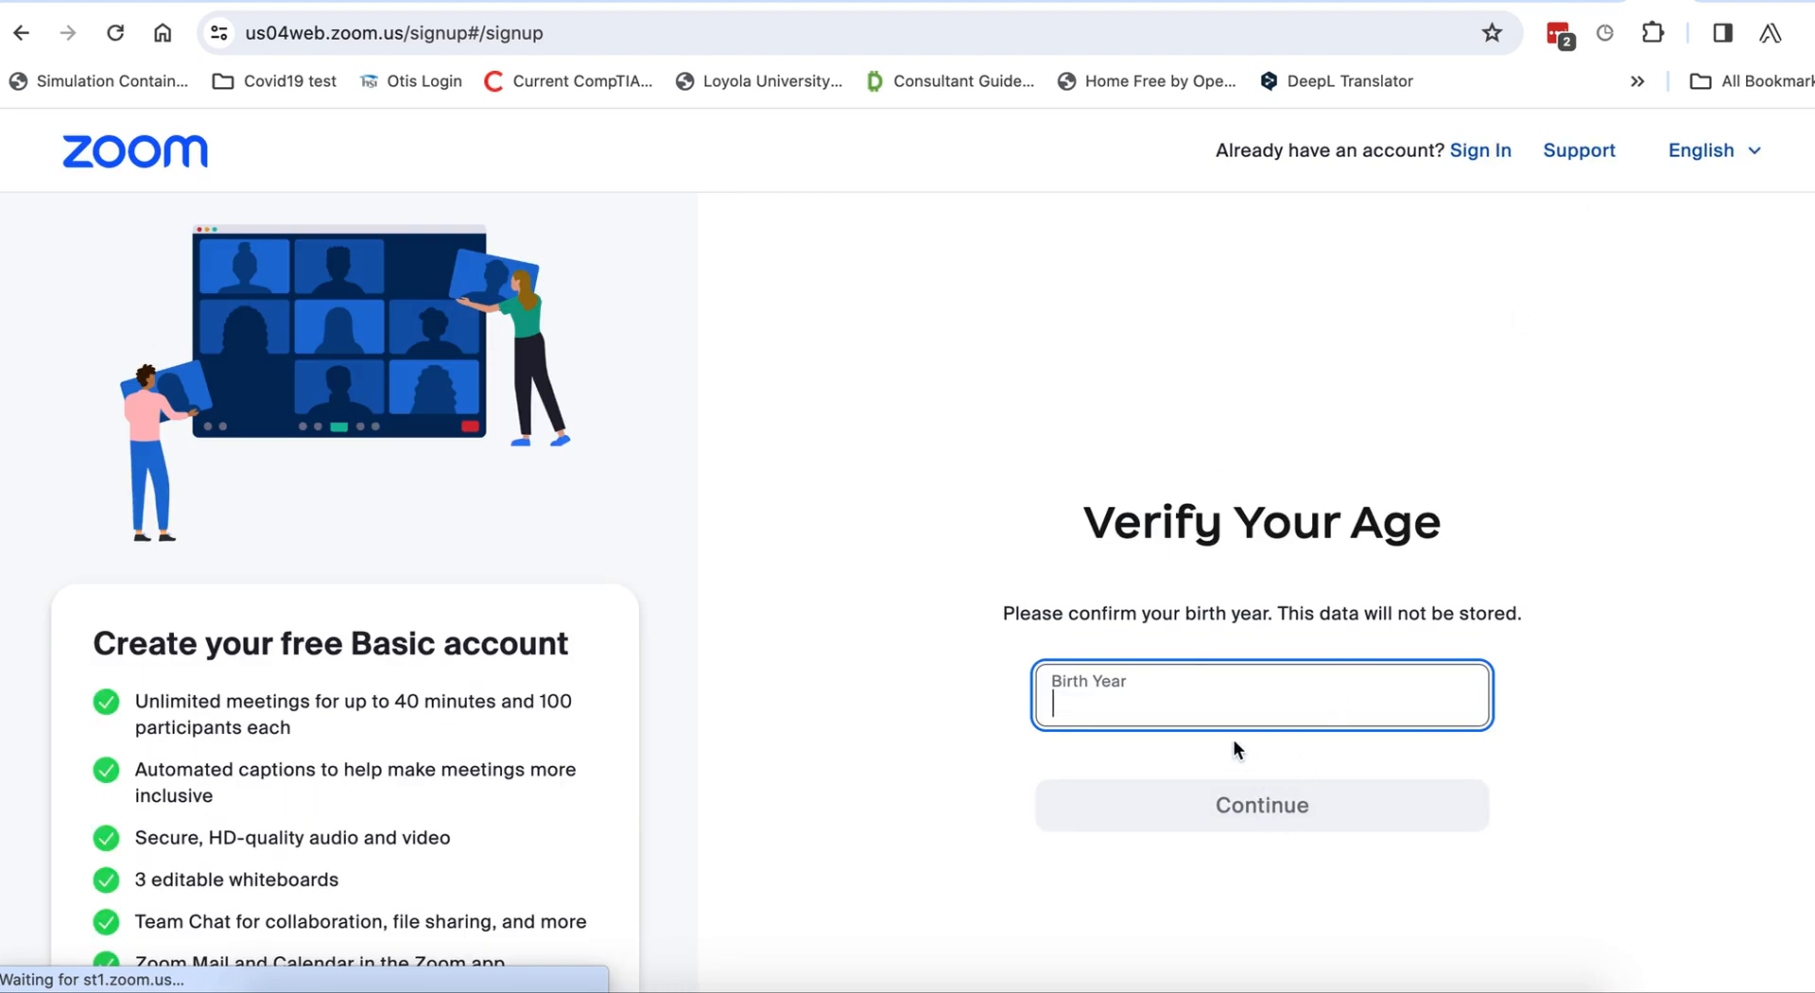
click(1482, 153)
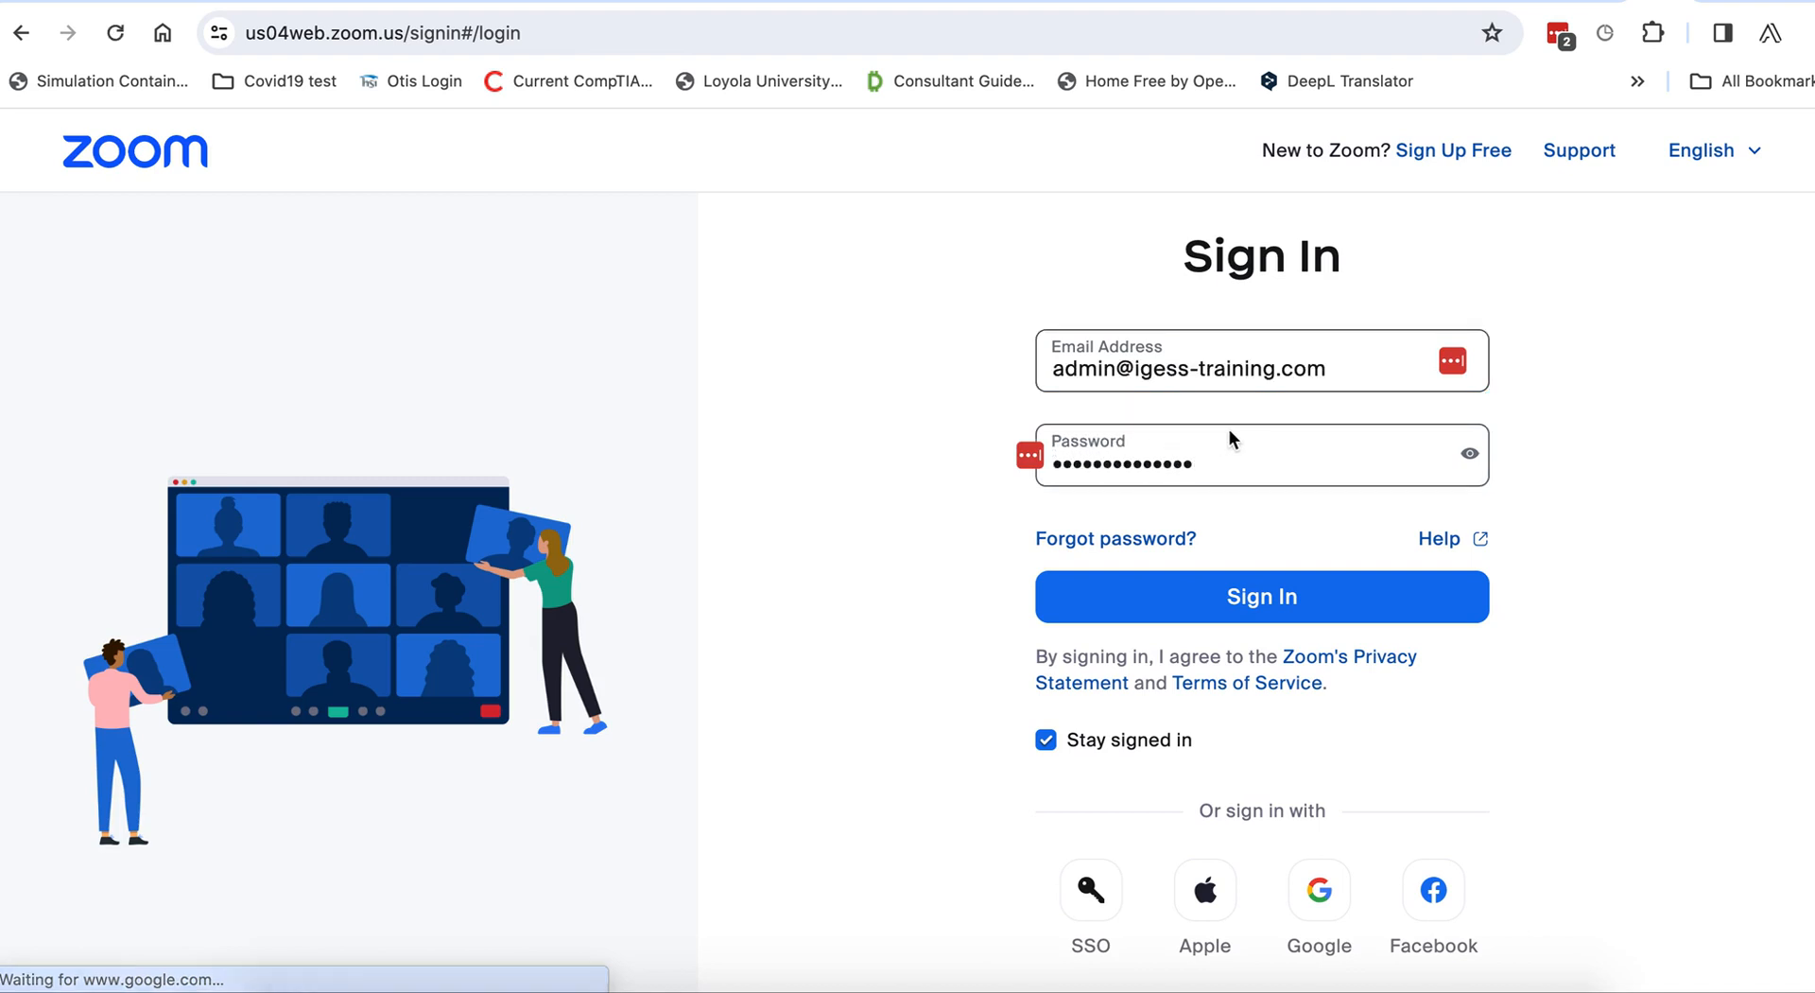
click(1238, 603)
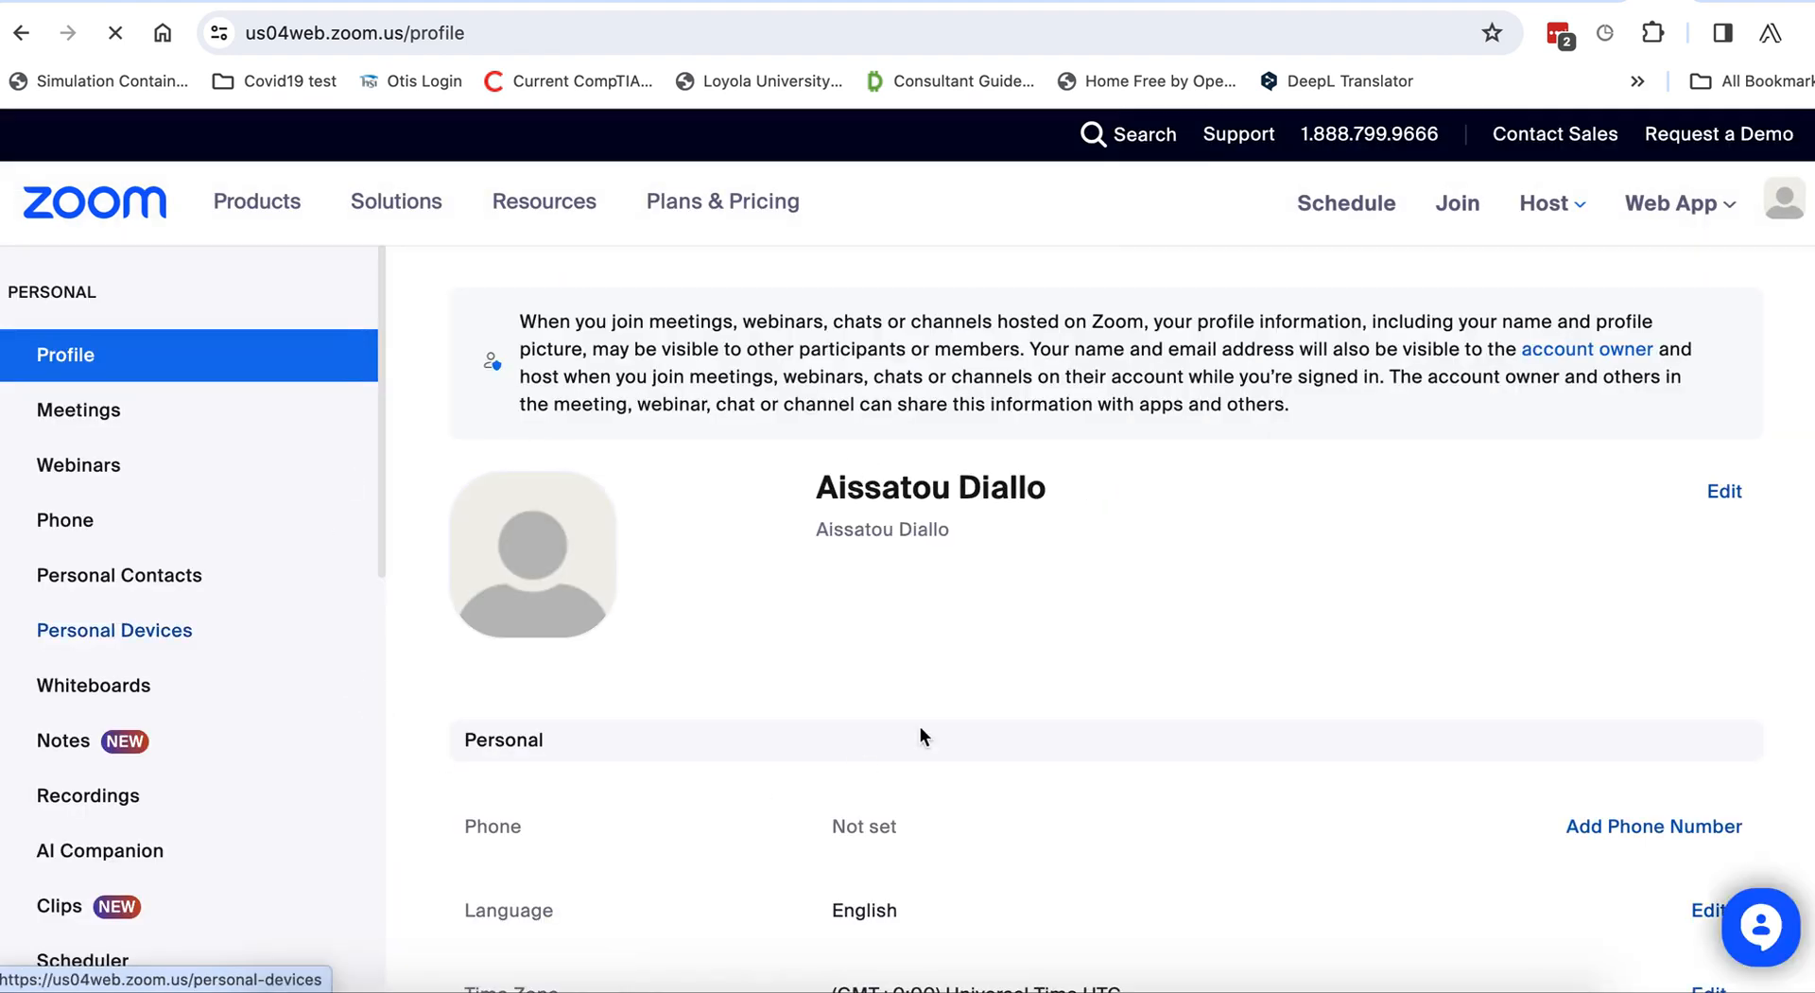
Open Meetings, dismiss the Live Caption box, and join the 01:30 PM Saff DEMO NEW meeting.
click(113, 513)
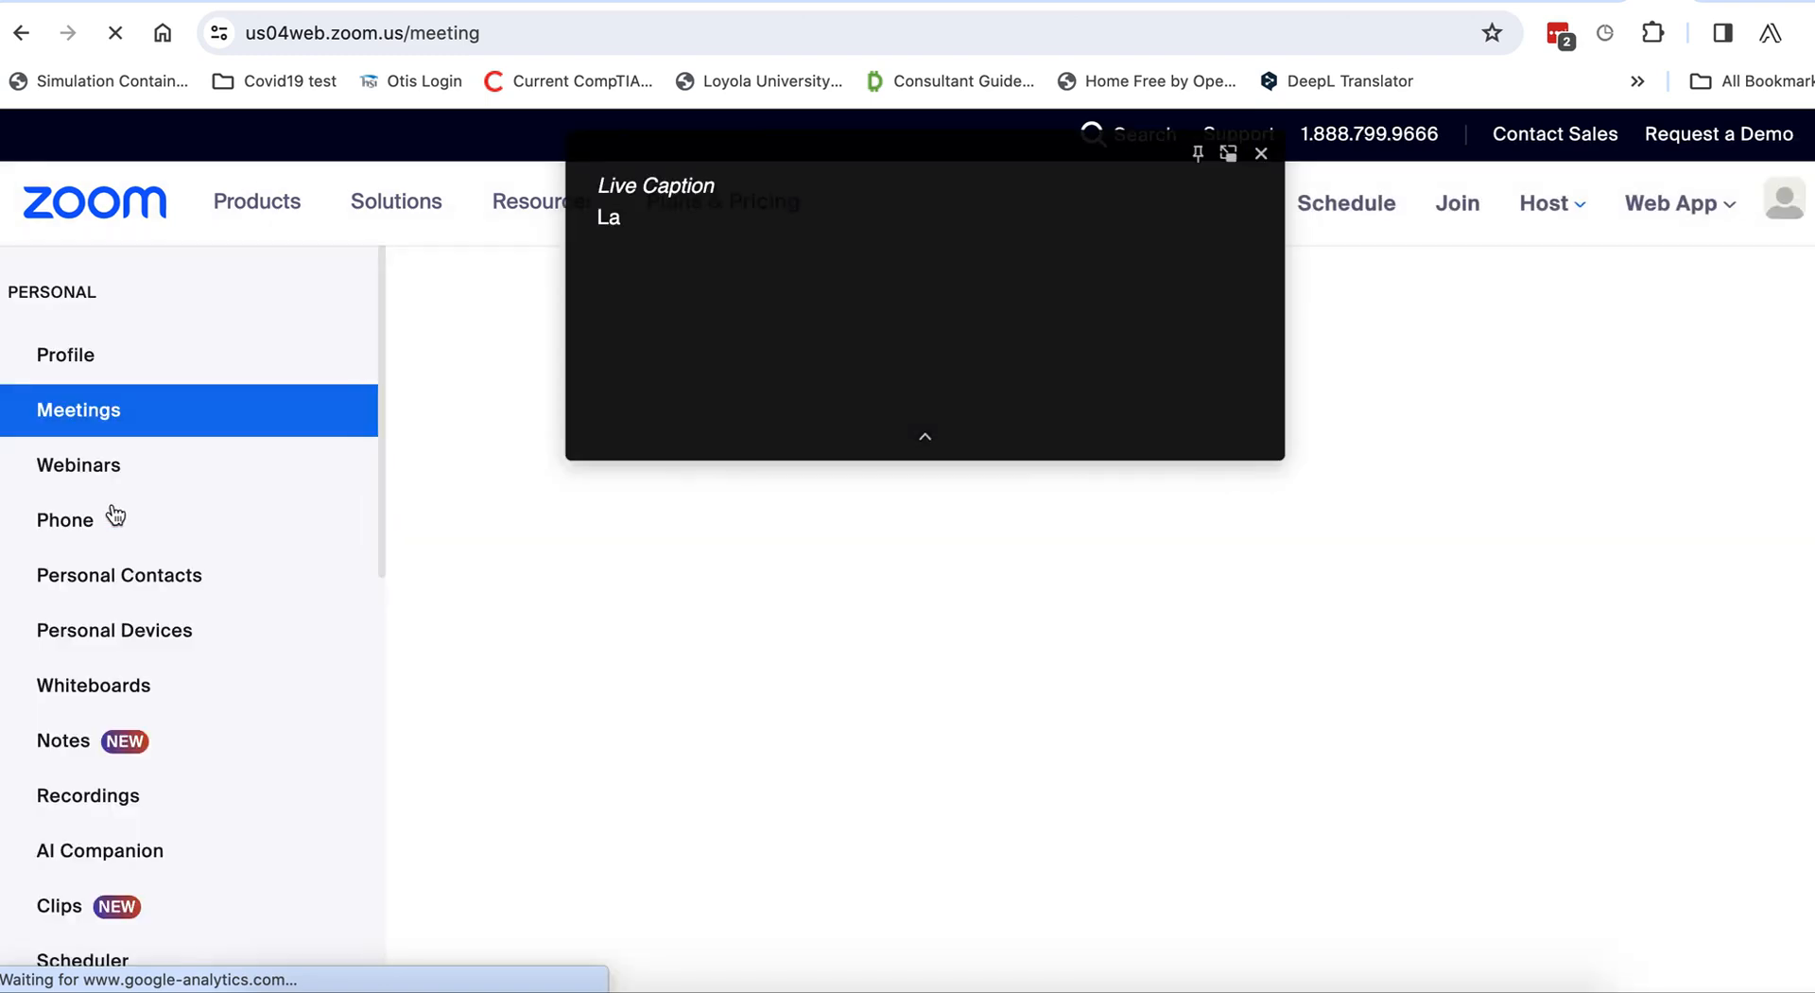
click(1261, 154)
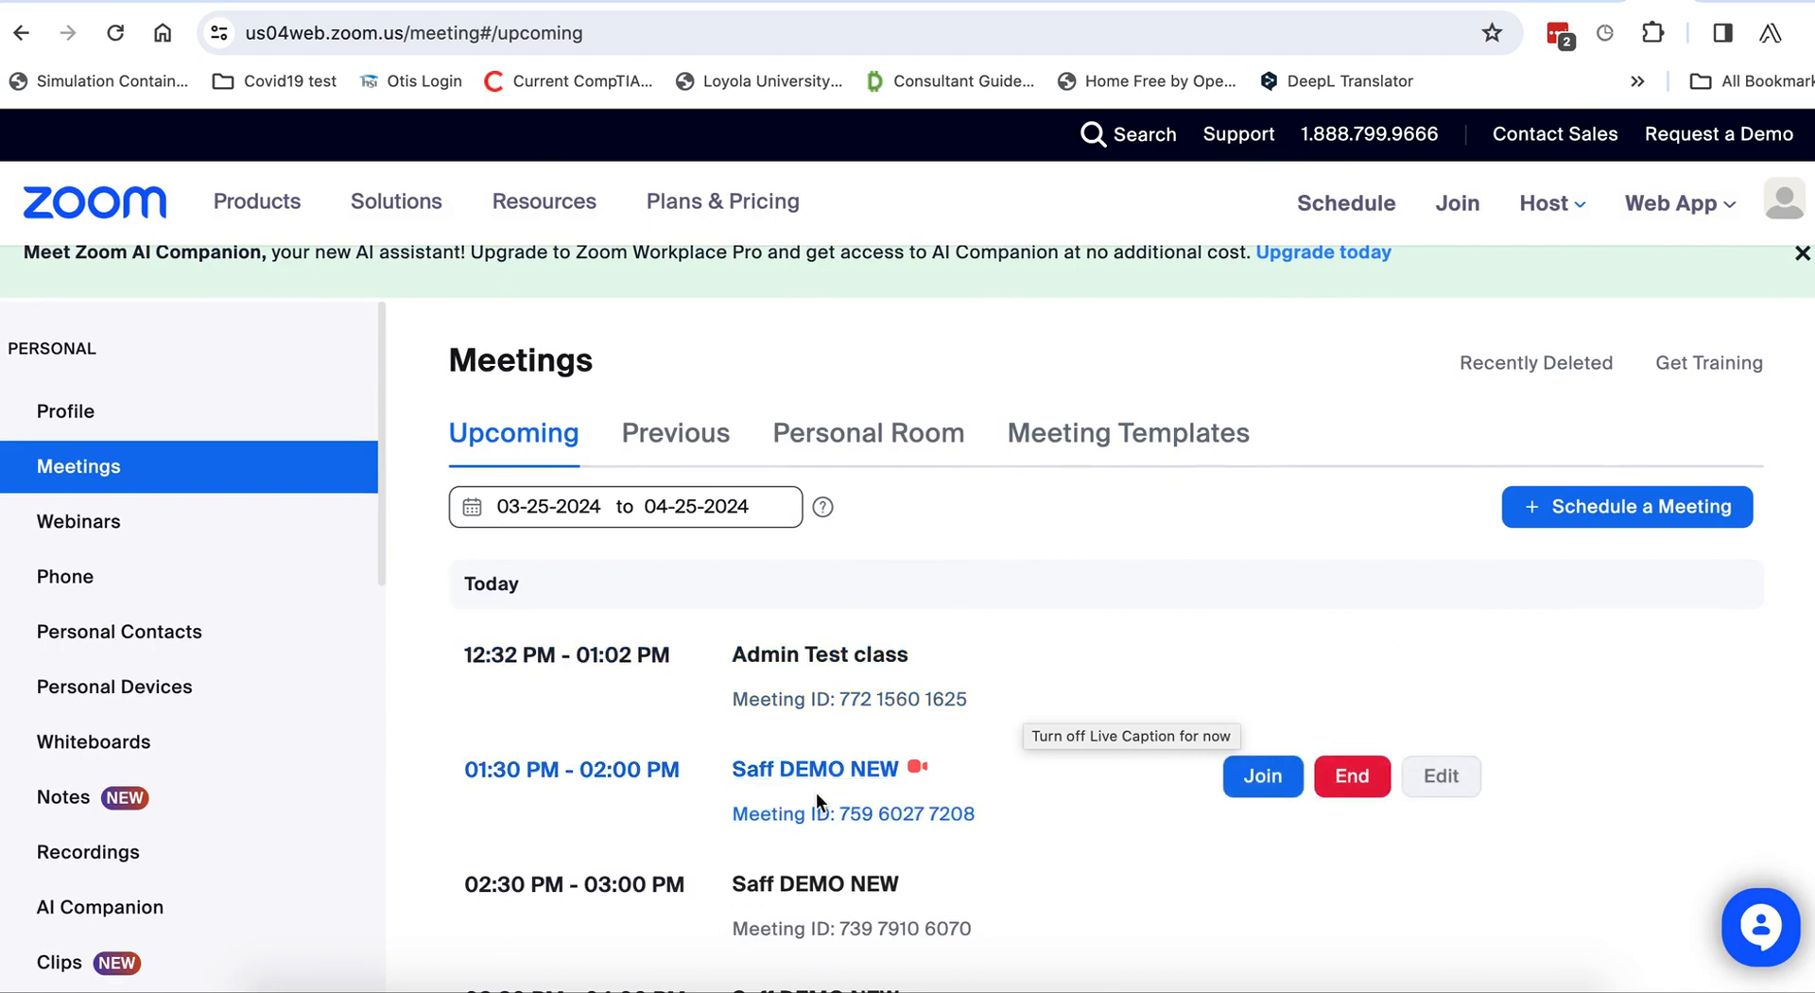
scroll(857, 786, down, 2)
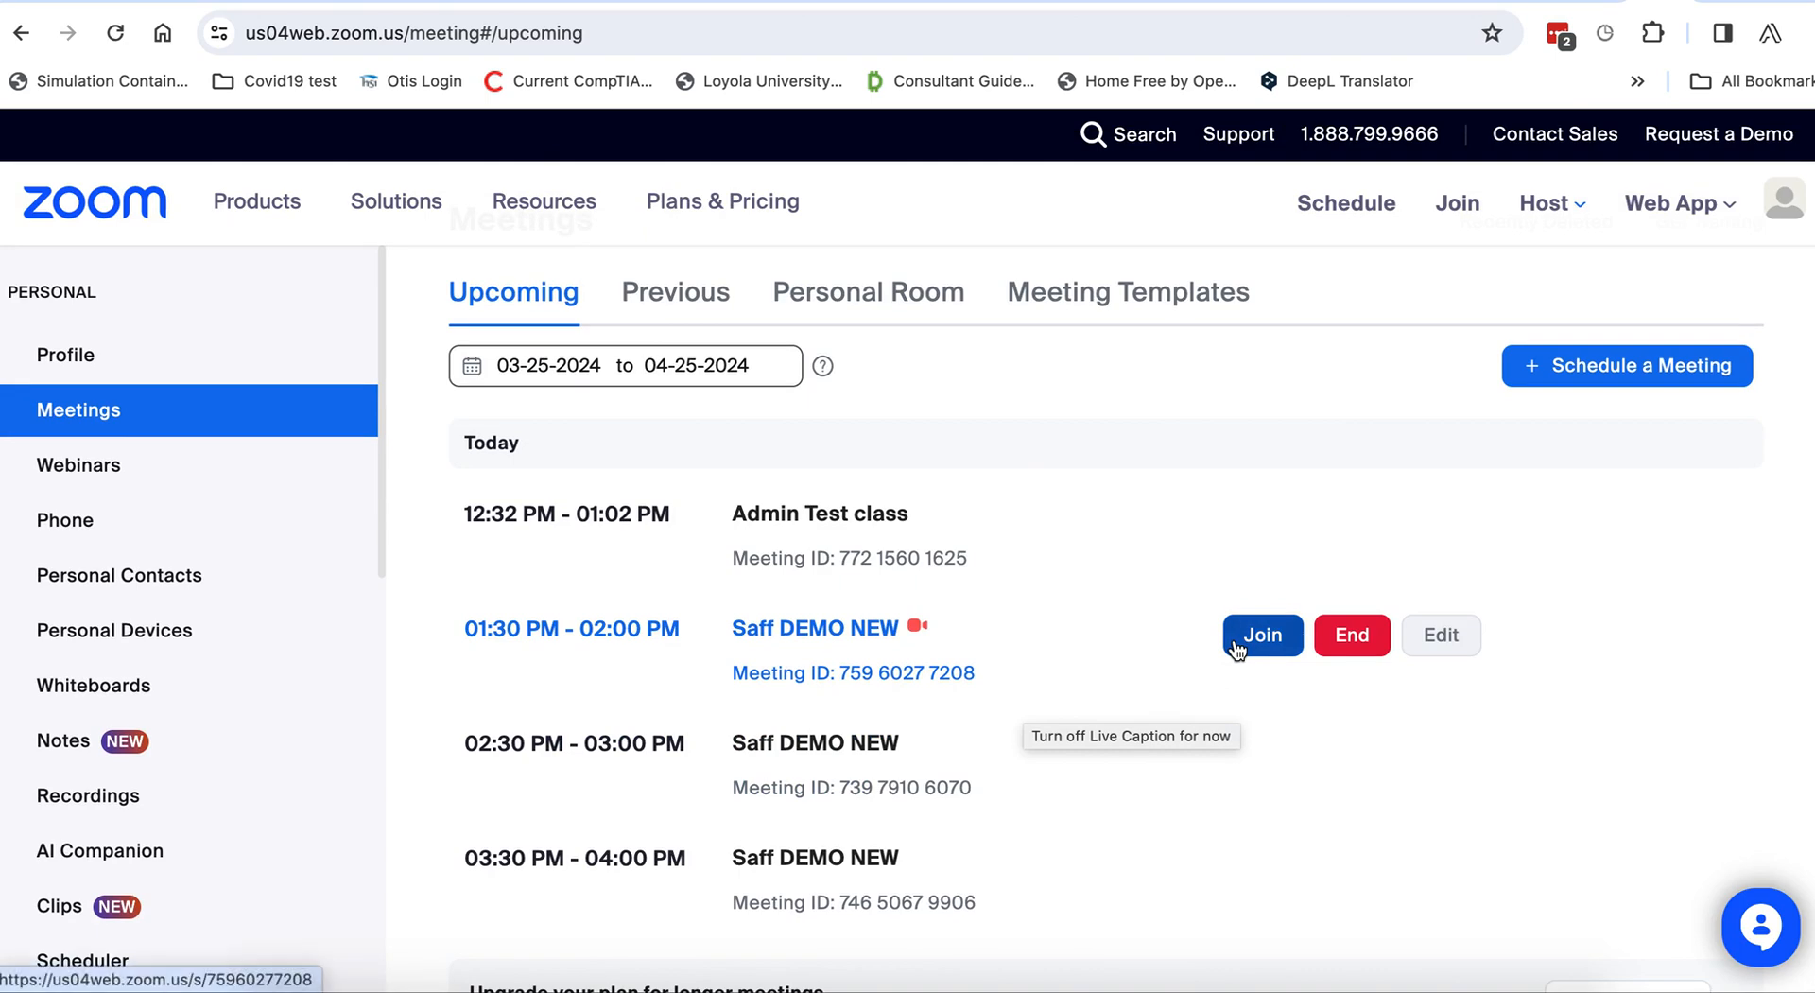
click(1235, 646)
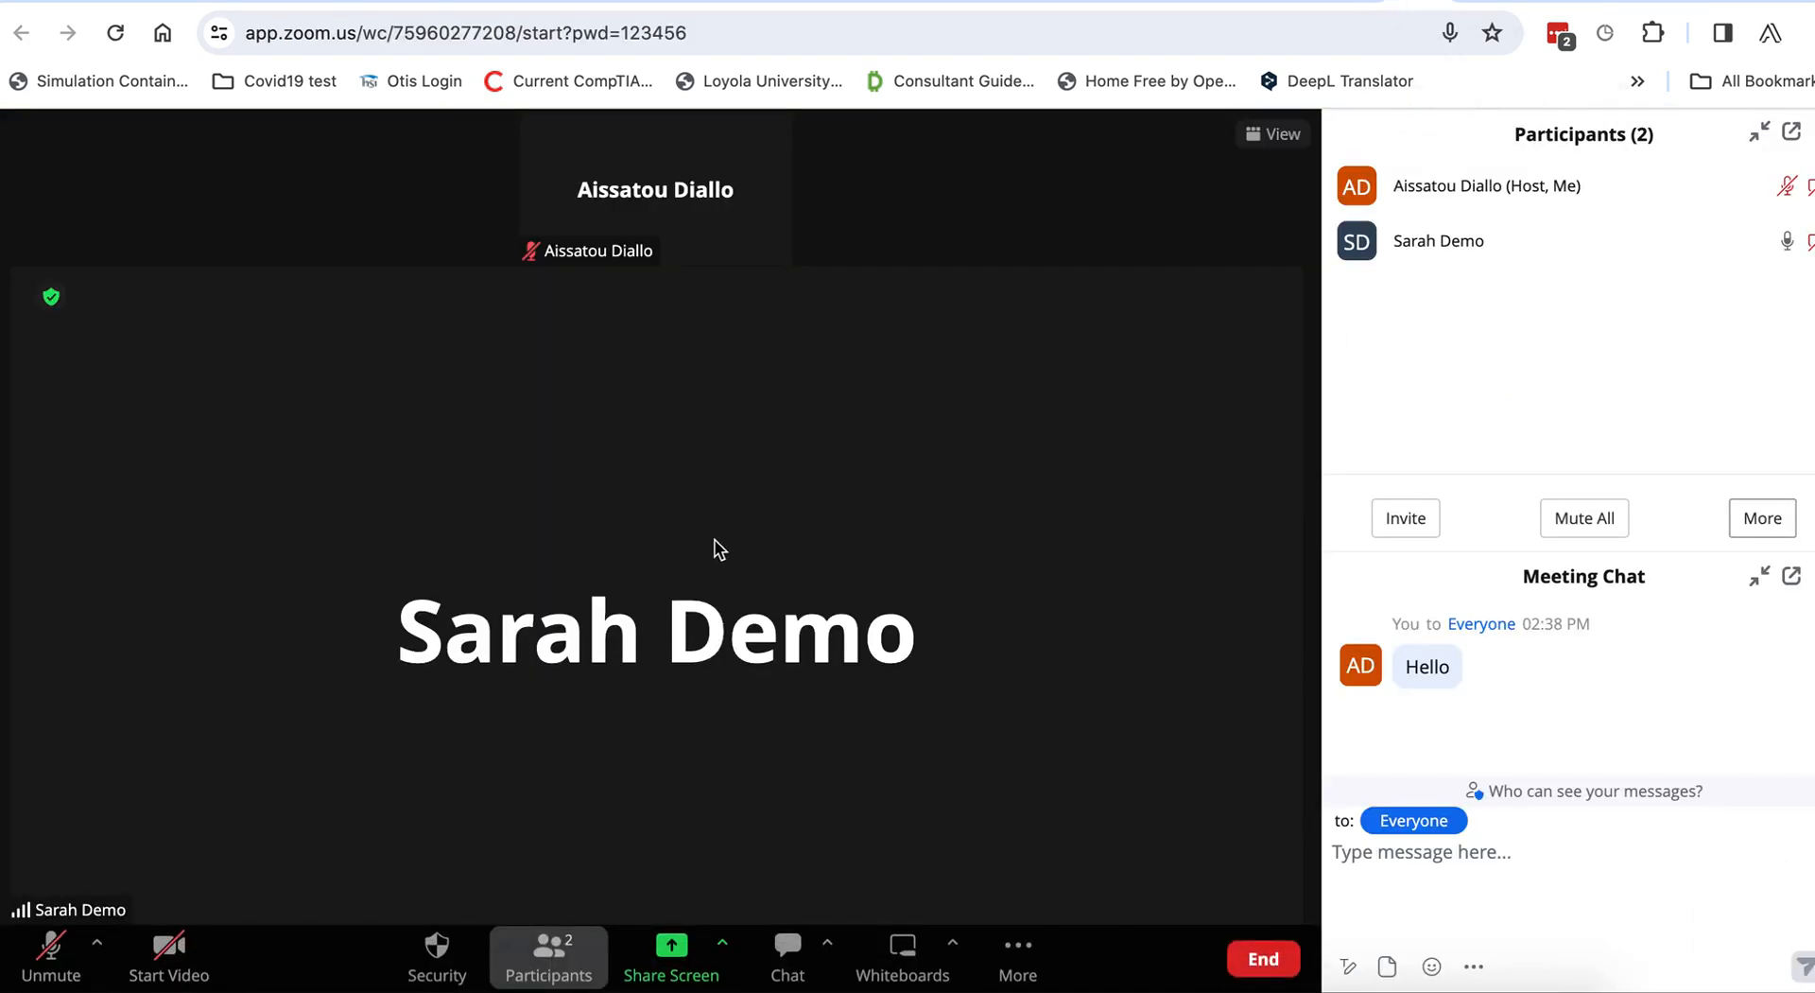
Return to the Meetings tab and review today's upcoming meetings list.
click(1646, 2)
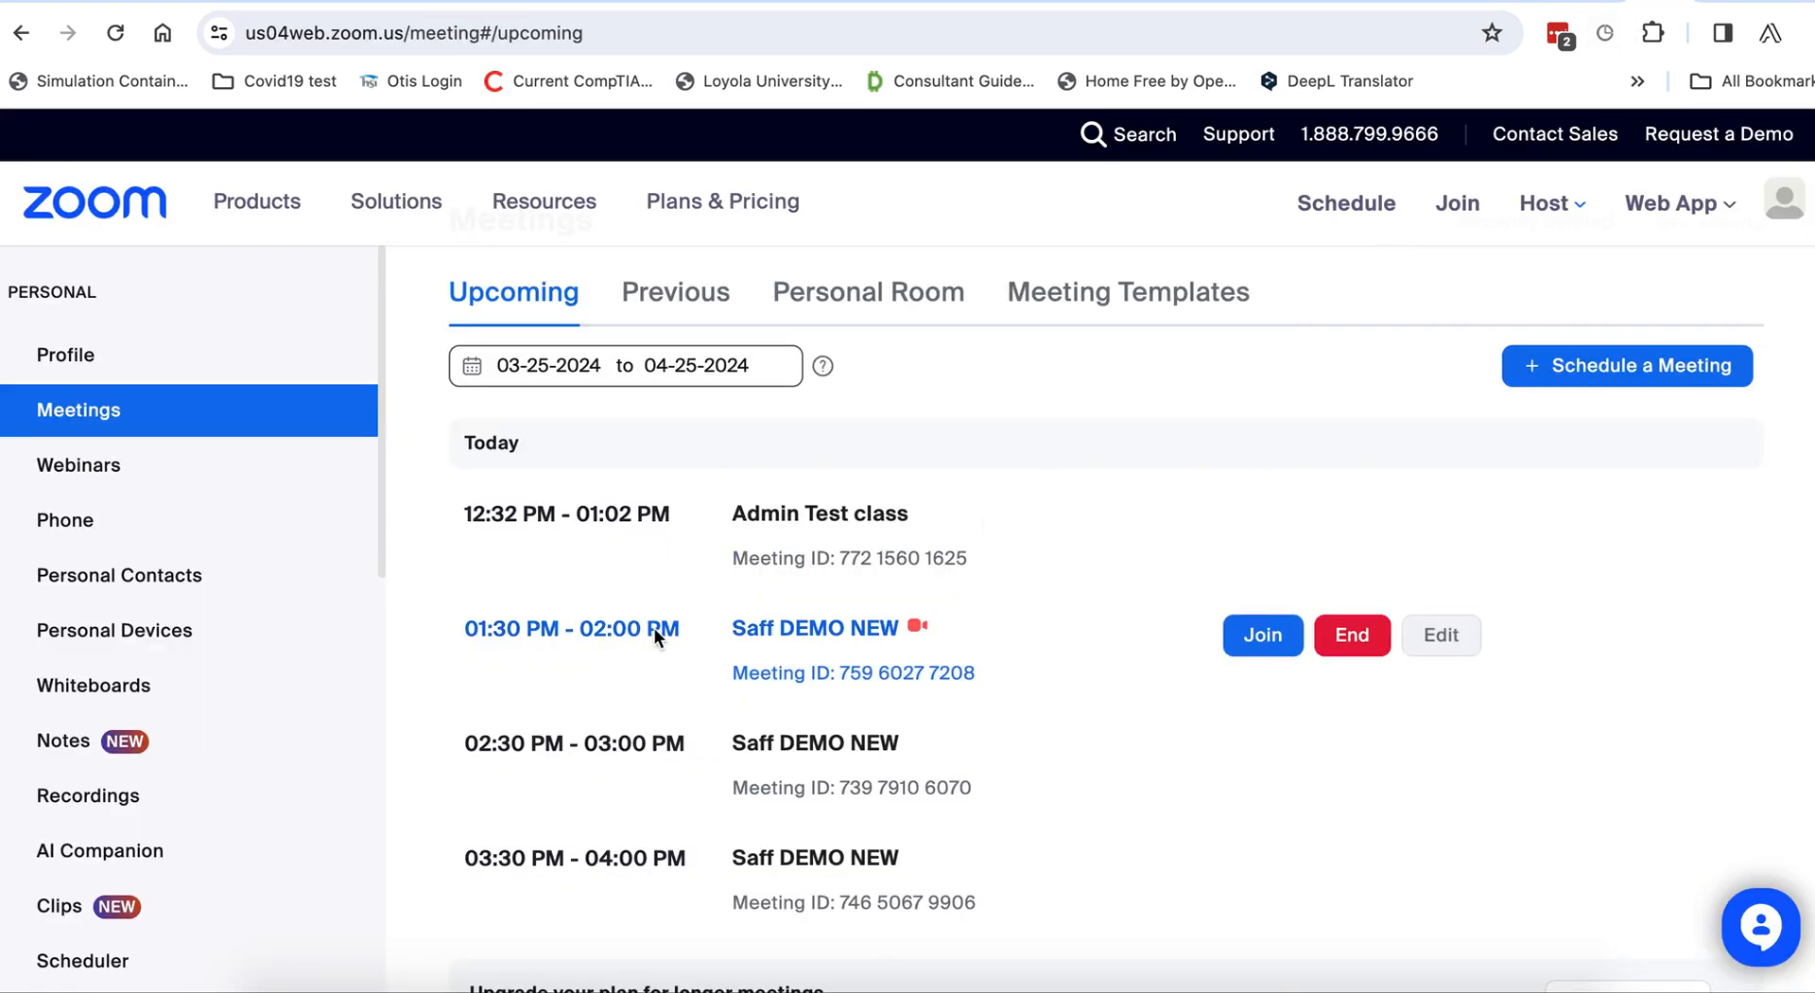
scroll(656, 634, down, 1)
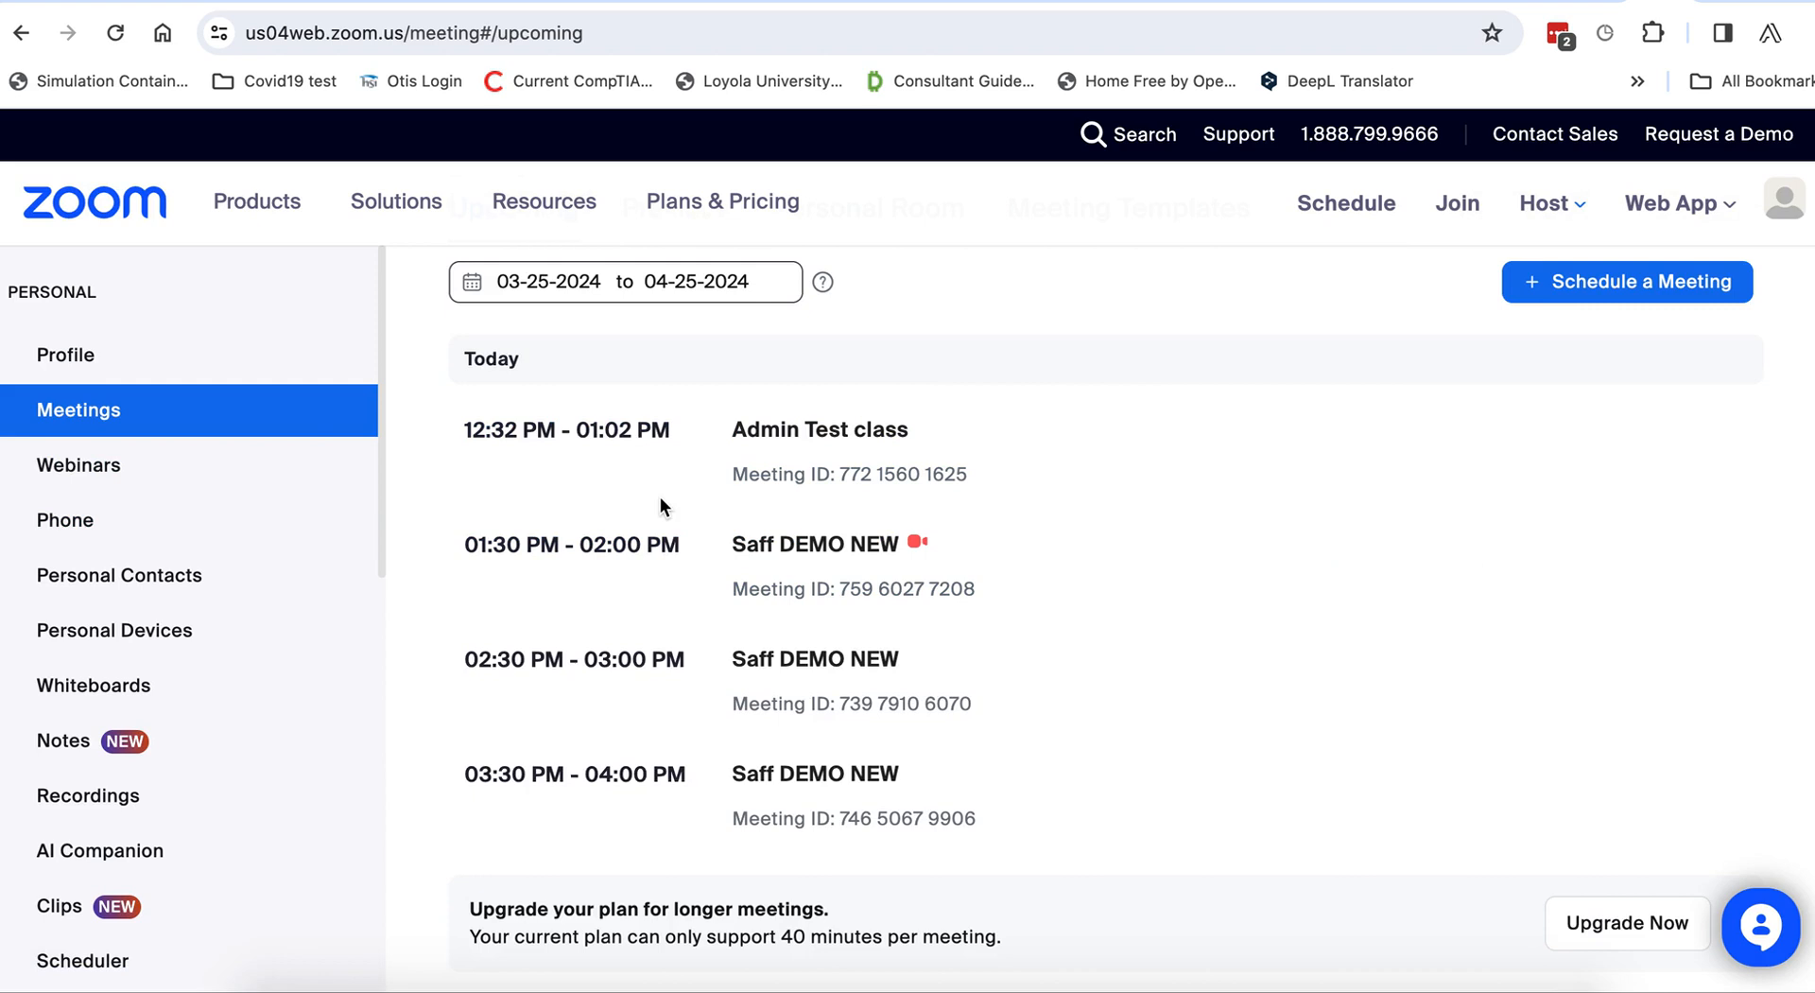
mouse_move(559, 472)
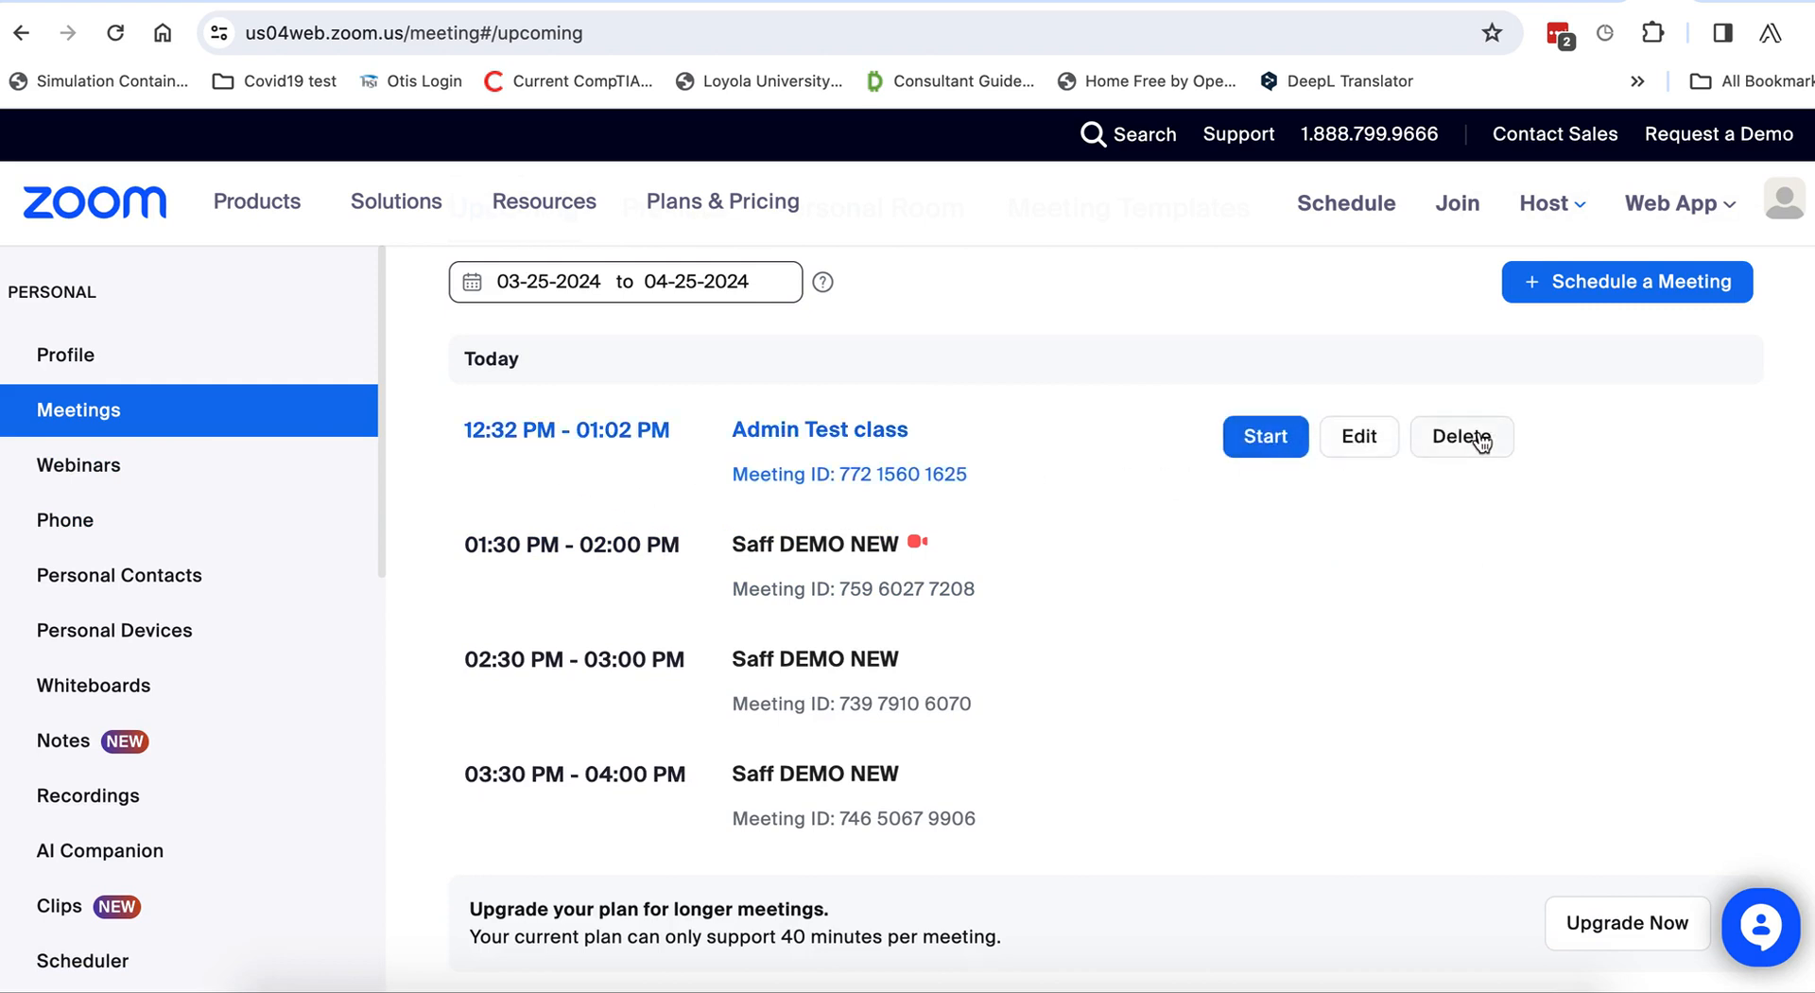
mouse_move(939, 594)
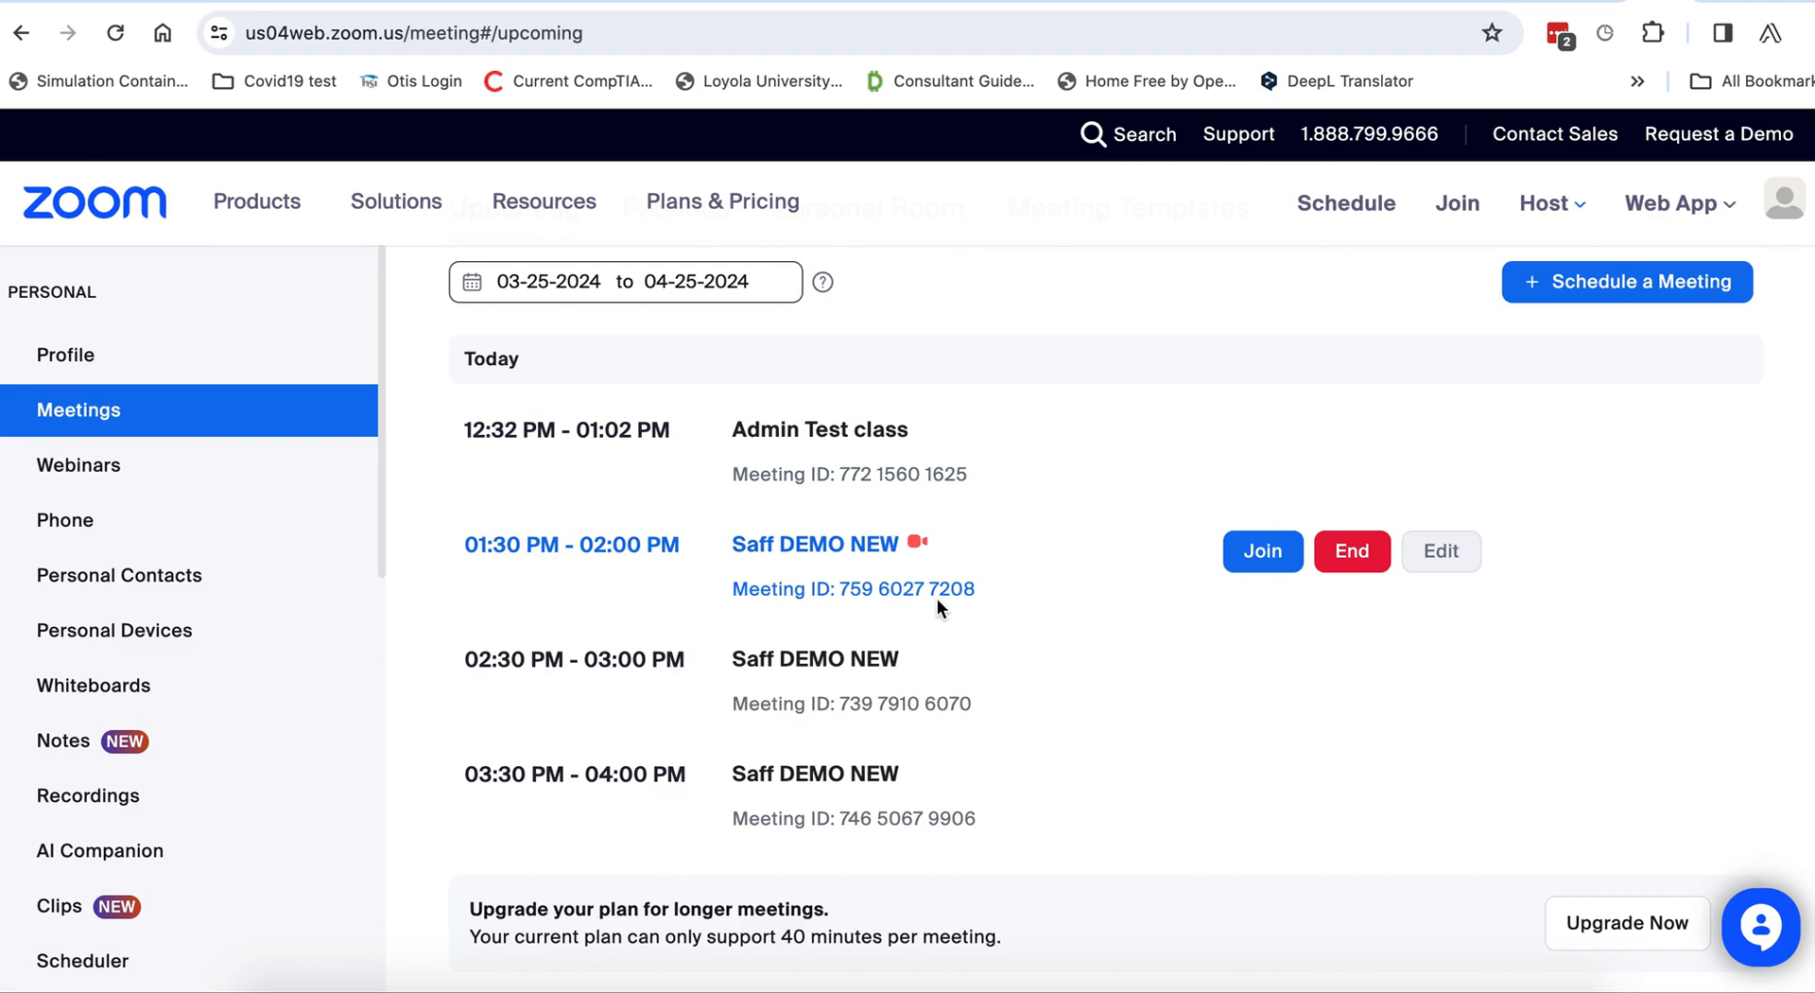
click(653, 37)
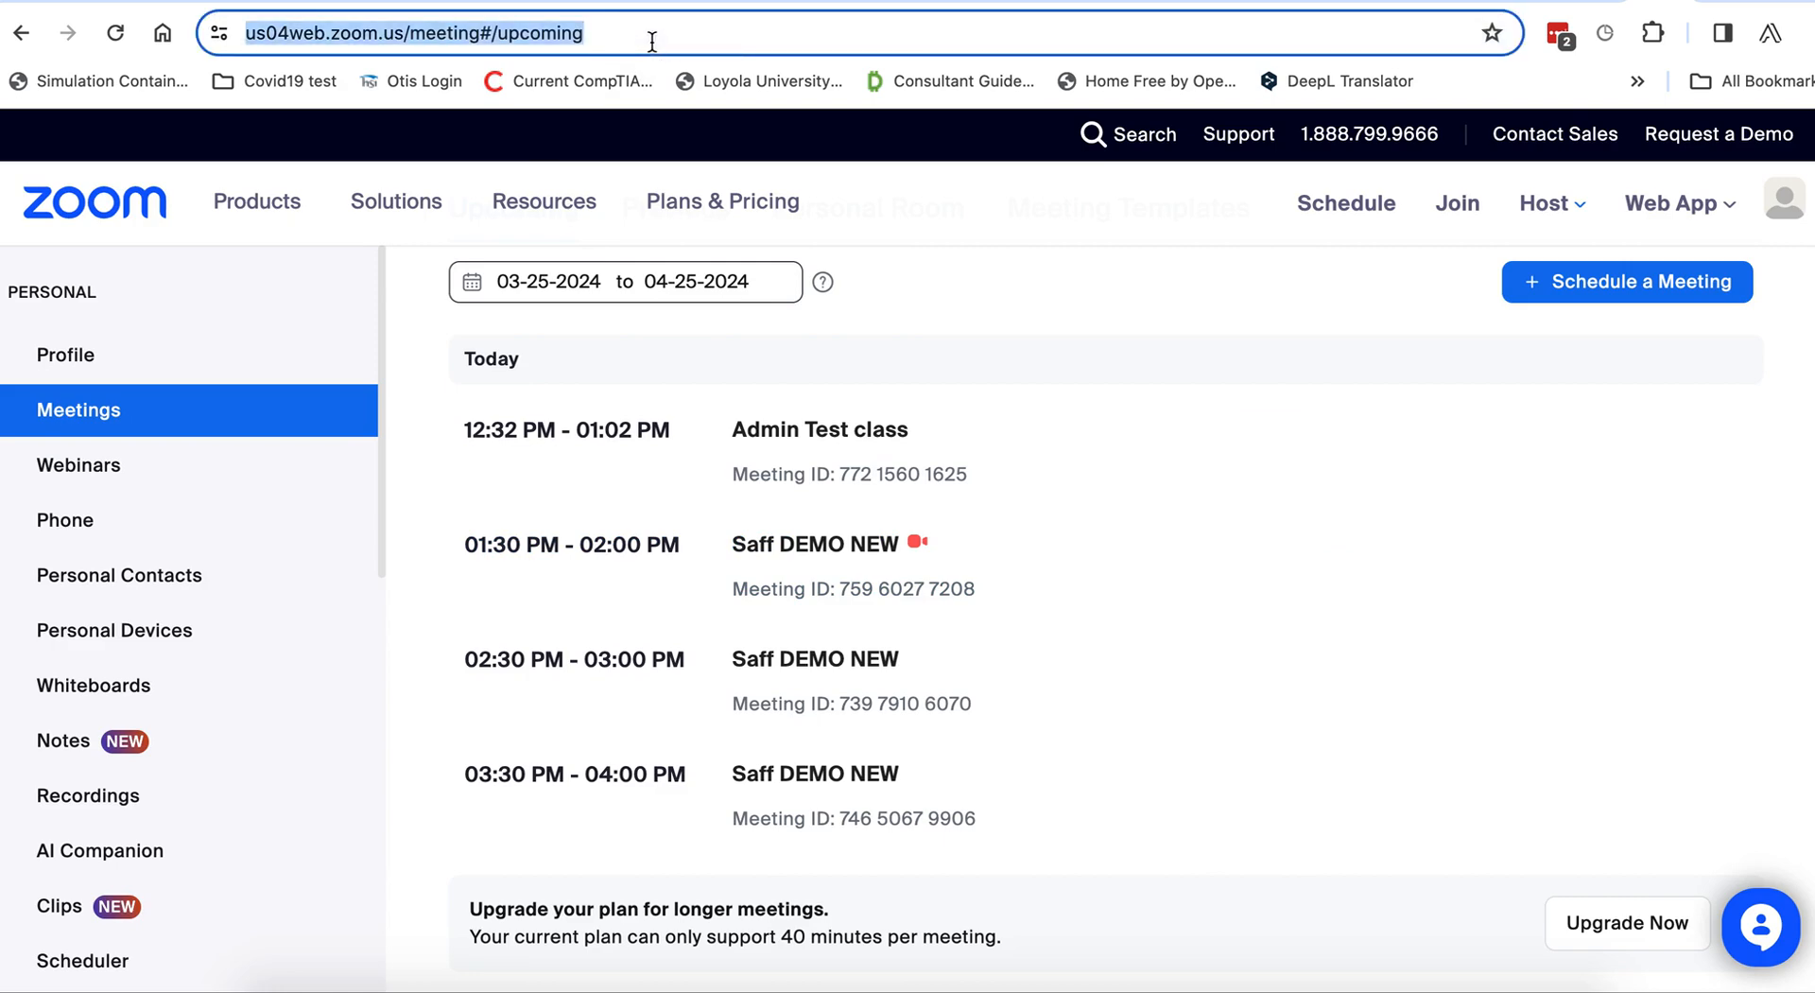
Load marketplace.zoom.us and begin building a Server-to-Server OAuth app.
text(market)
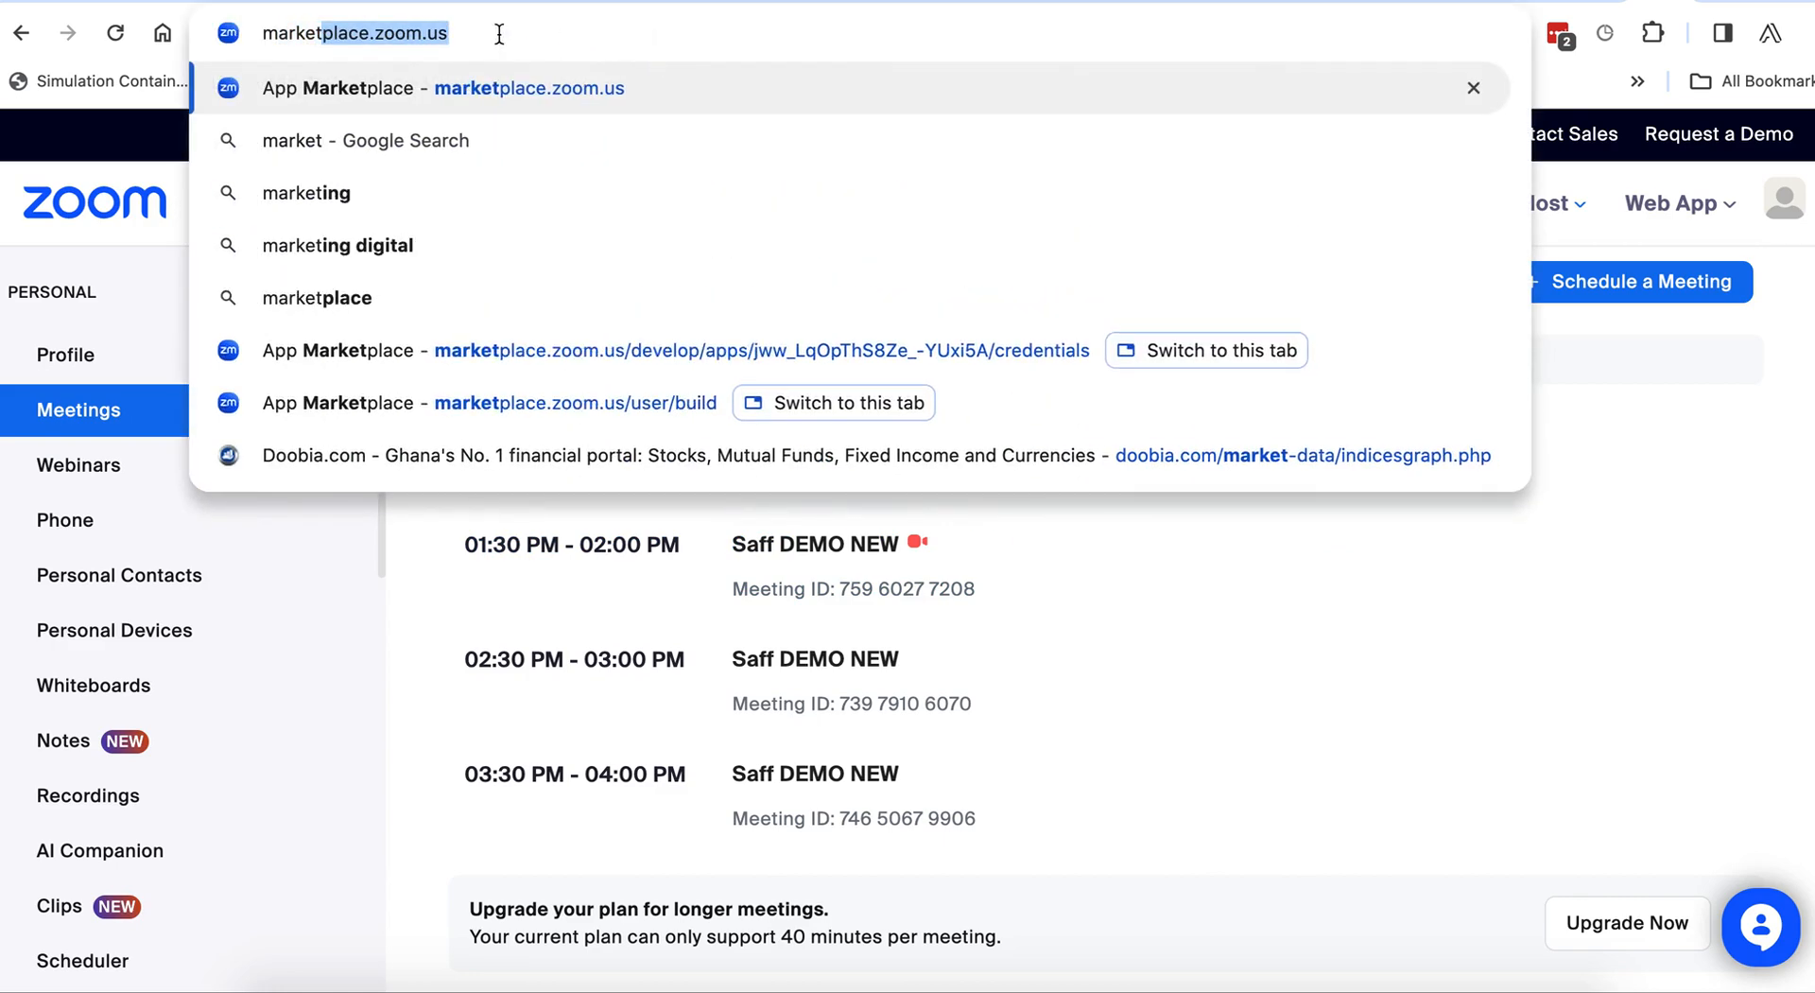
key(Right)
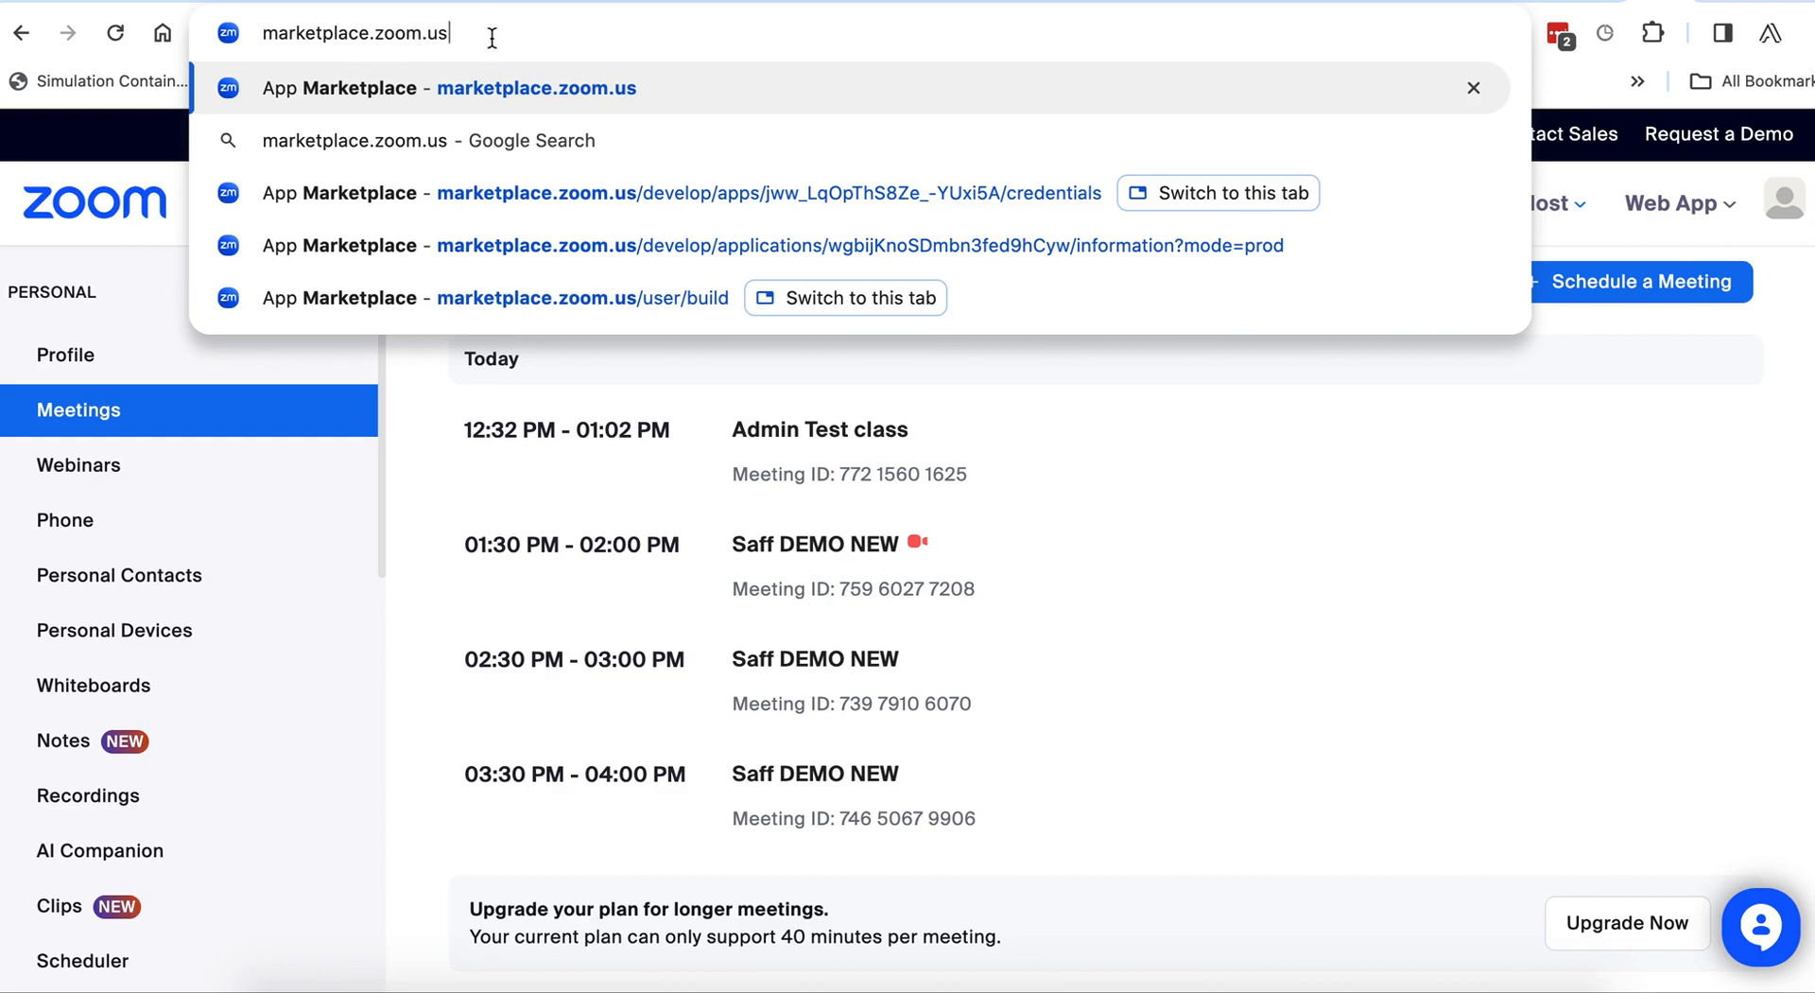
key(Return)
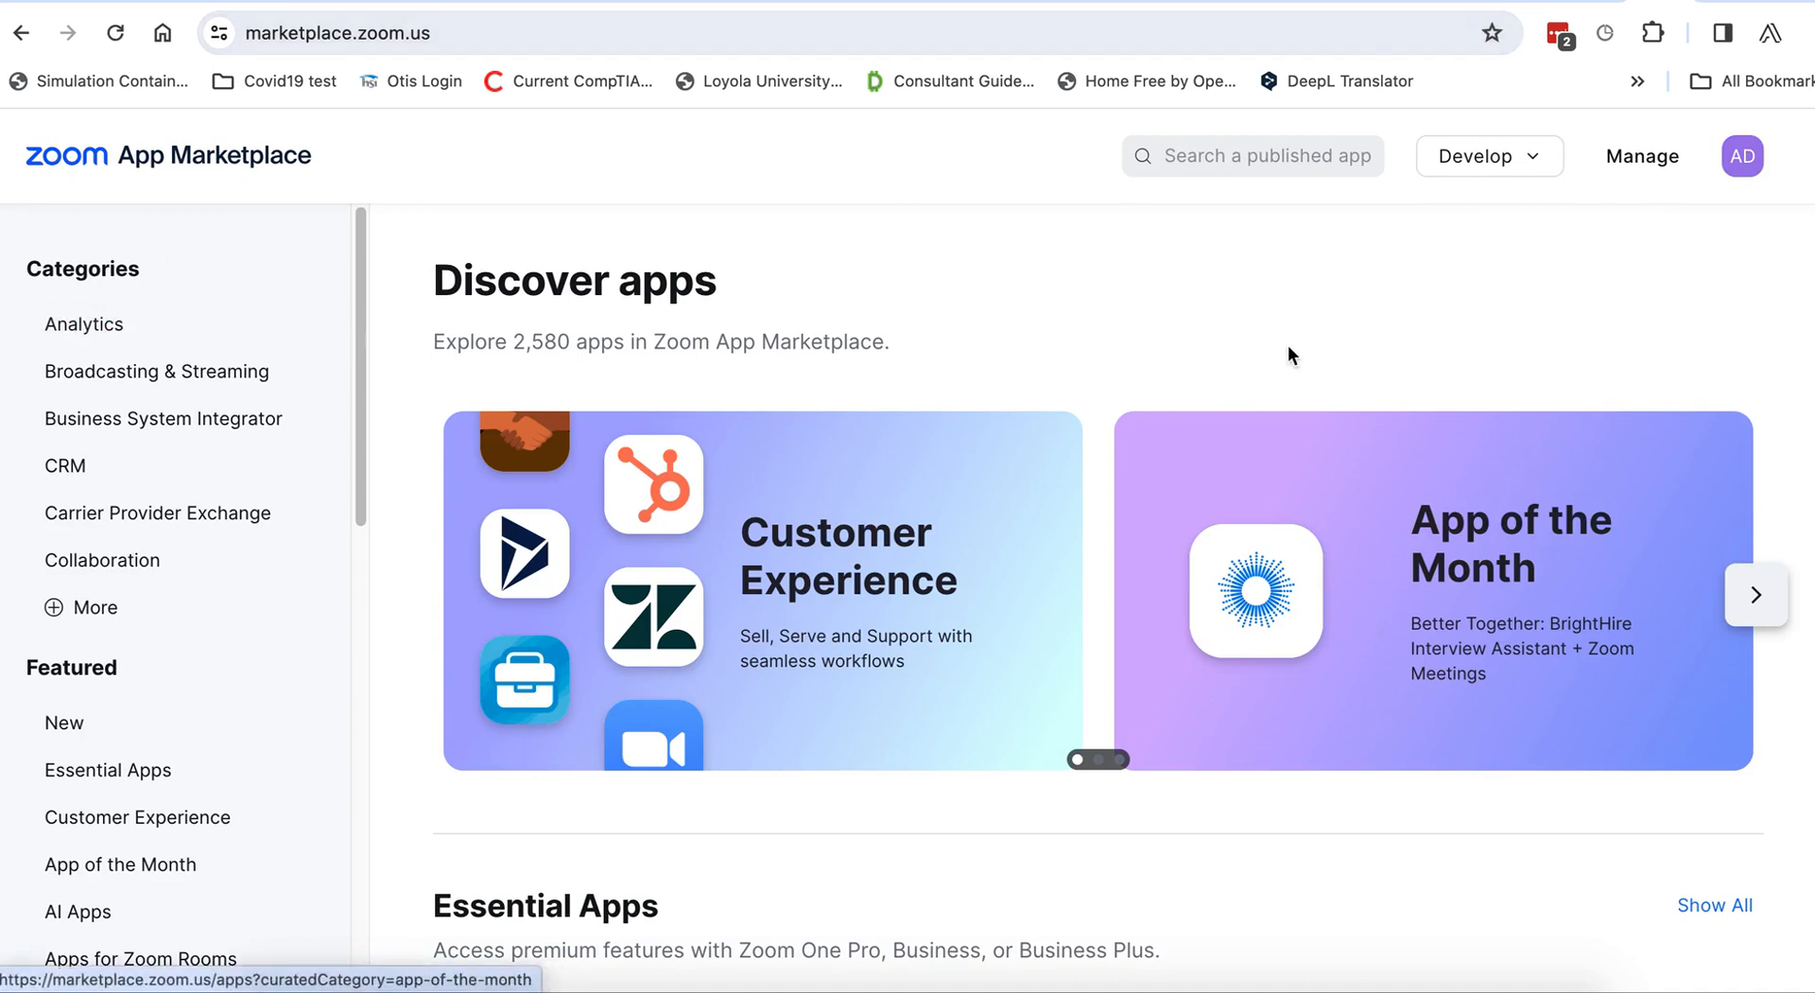
click(1541, 161)
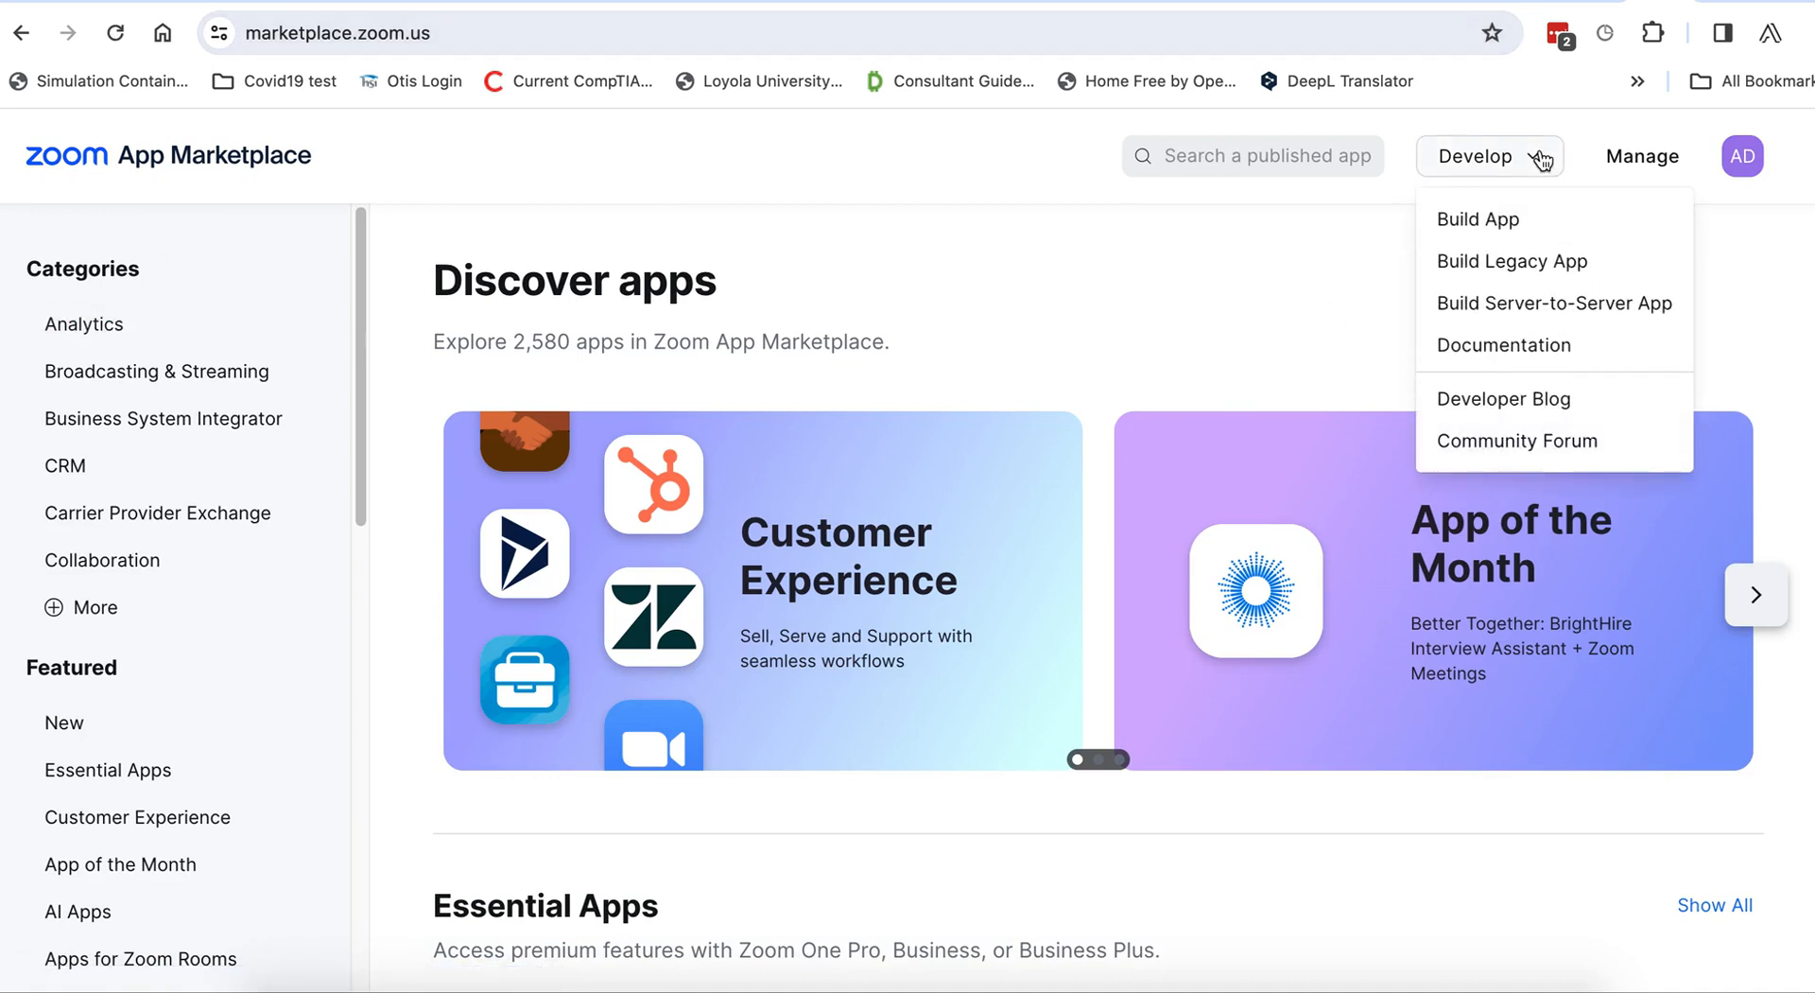
click(1568, 312)
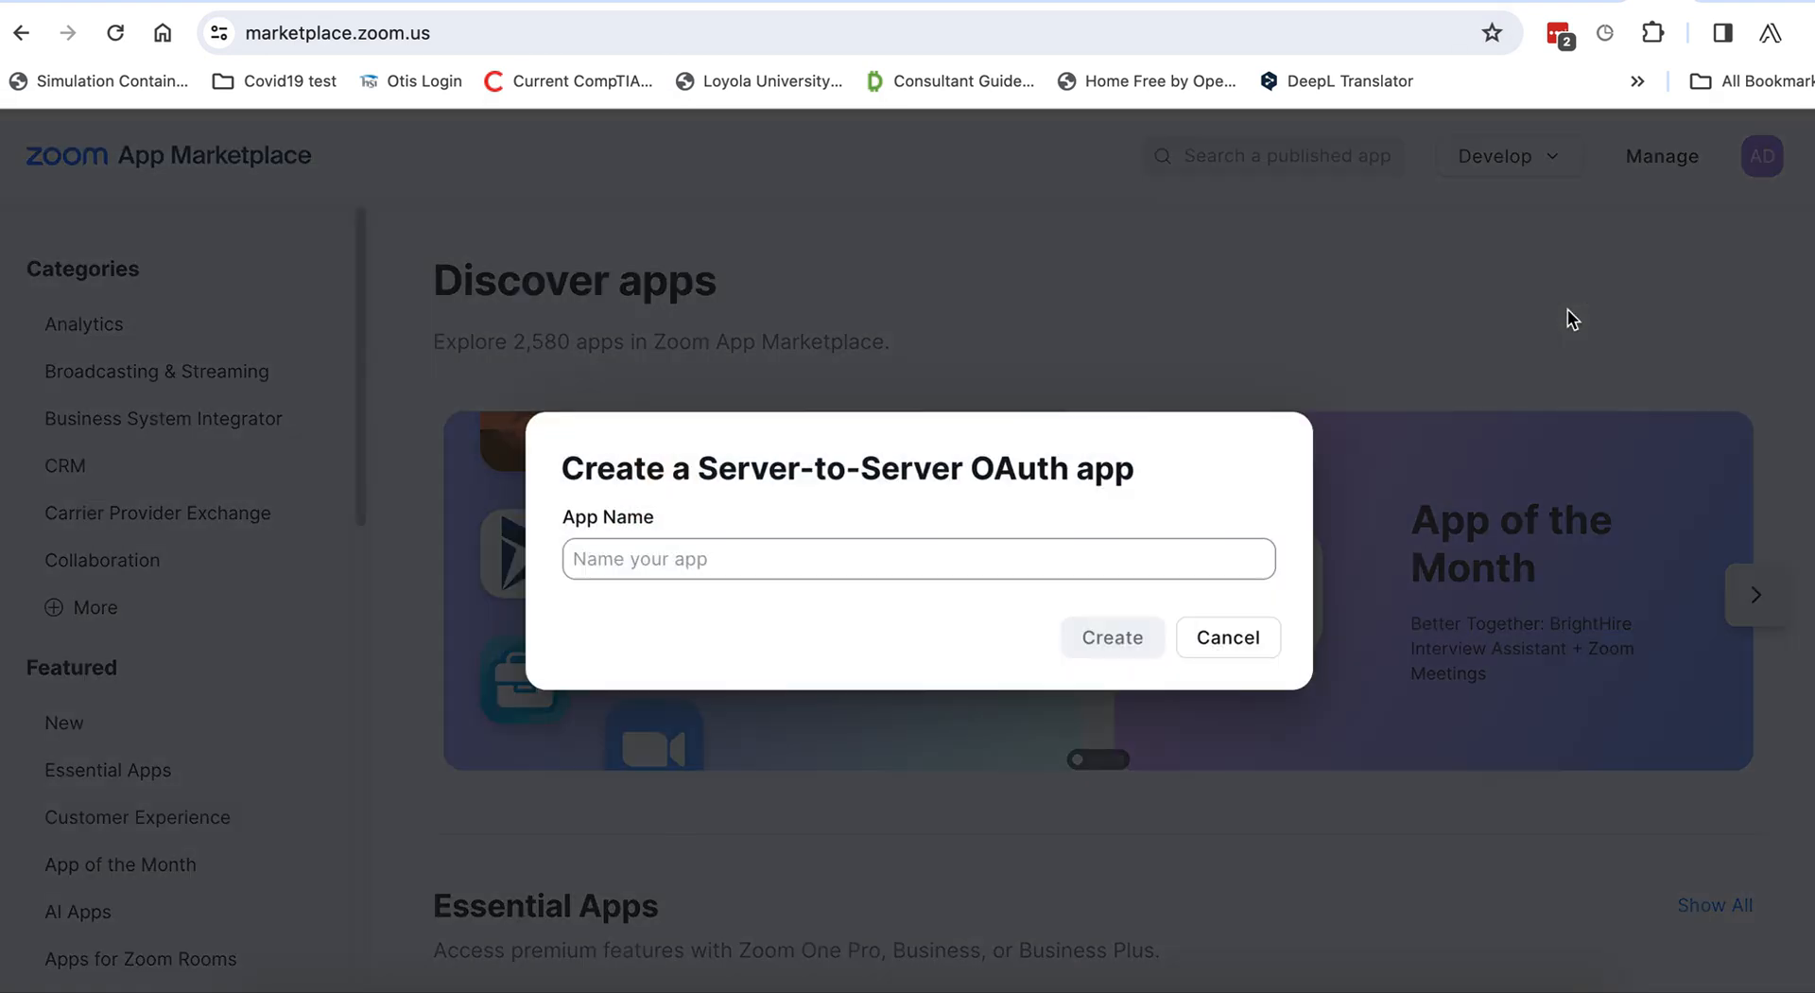
Create the app named 'test-staff', review its credentials, then return to the IGESS LMS.
click(738, 553)
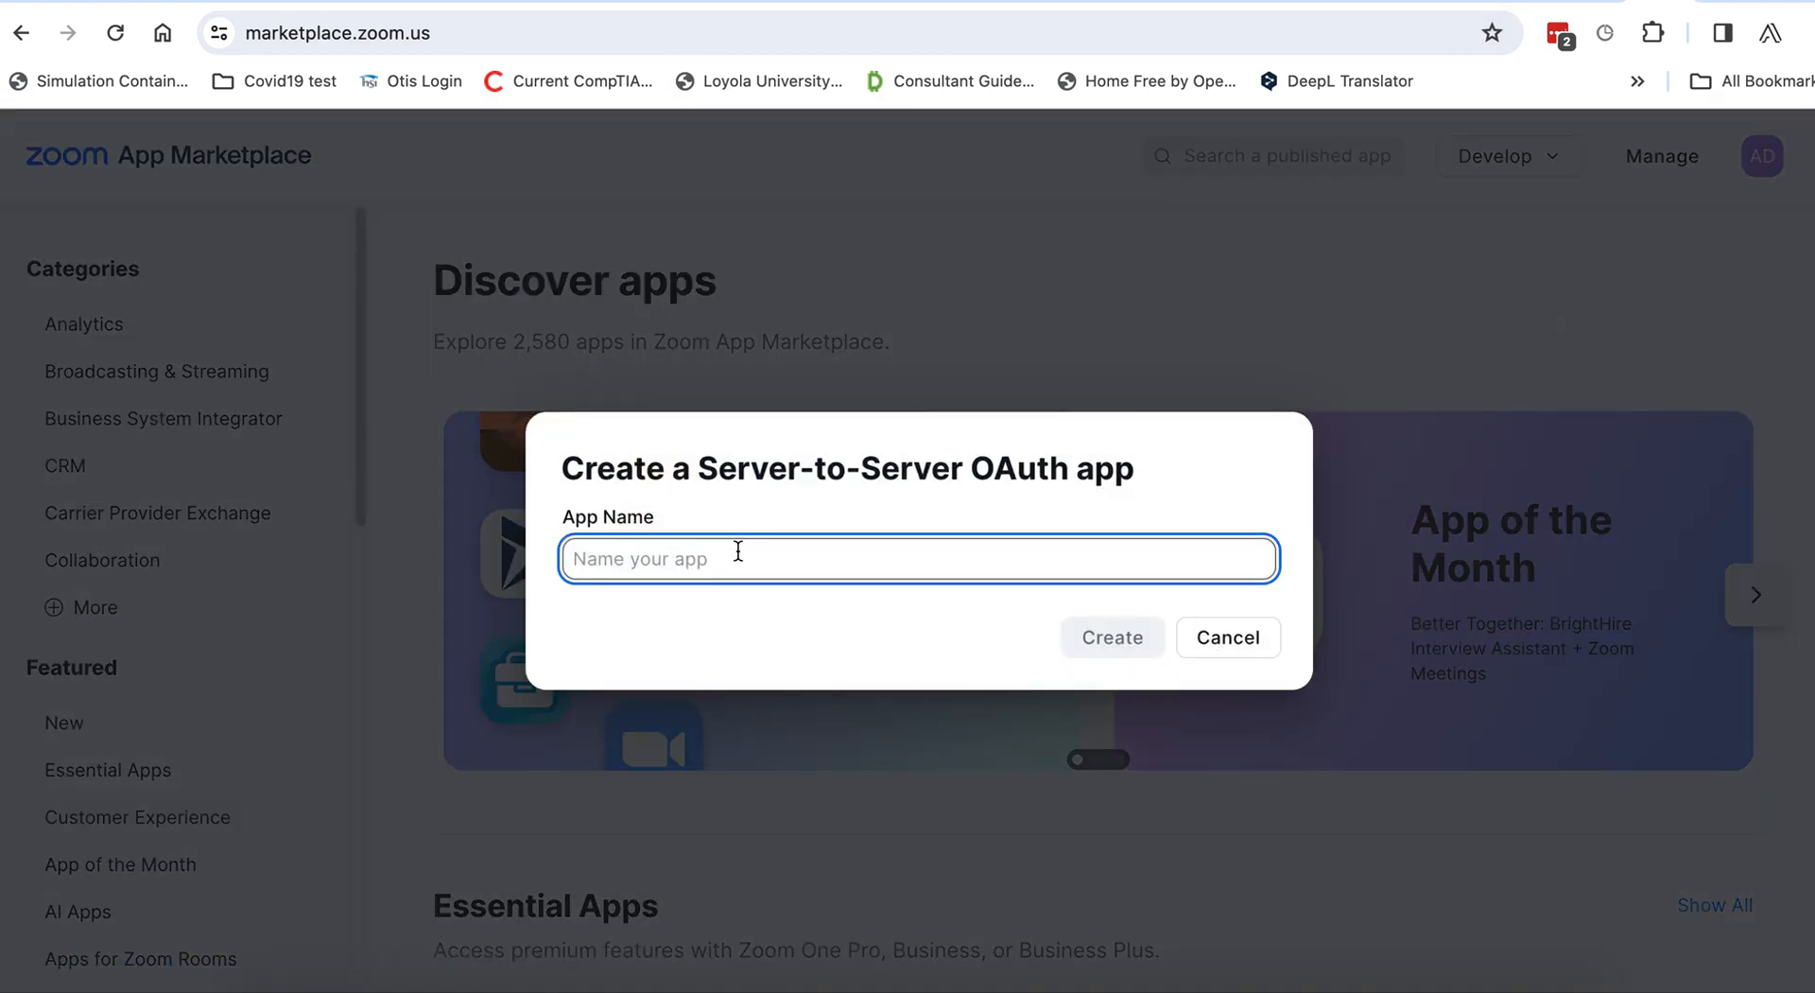
text(test)
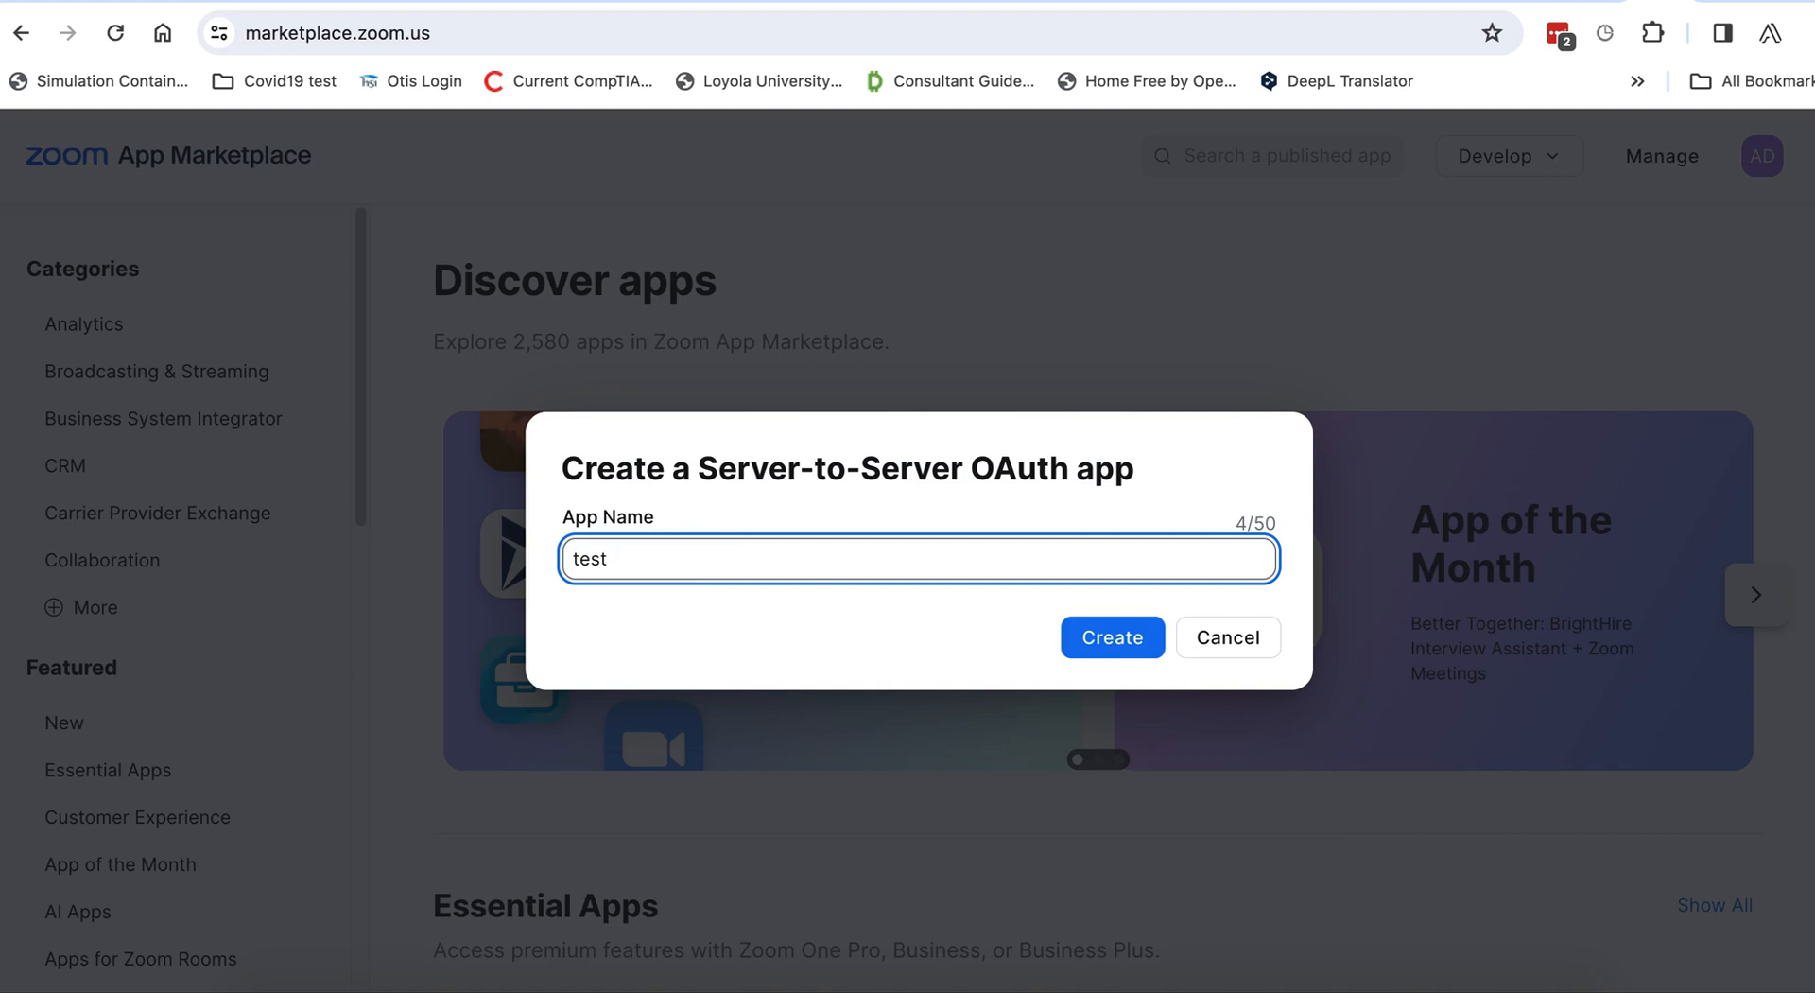
text(-staff)
click(1134, 642)
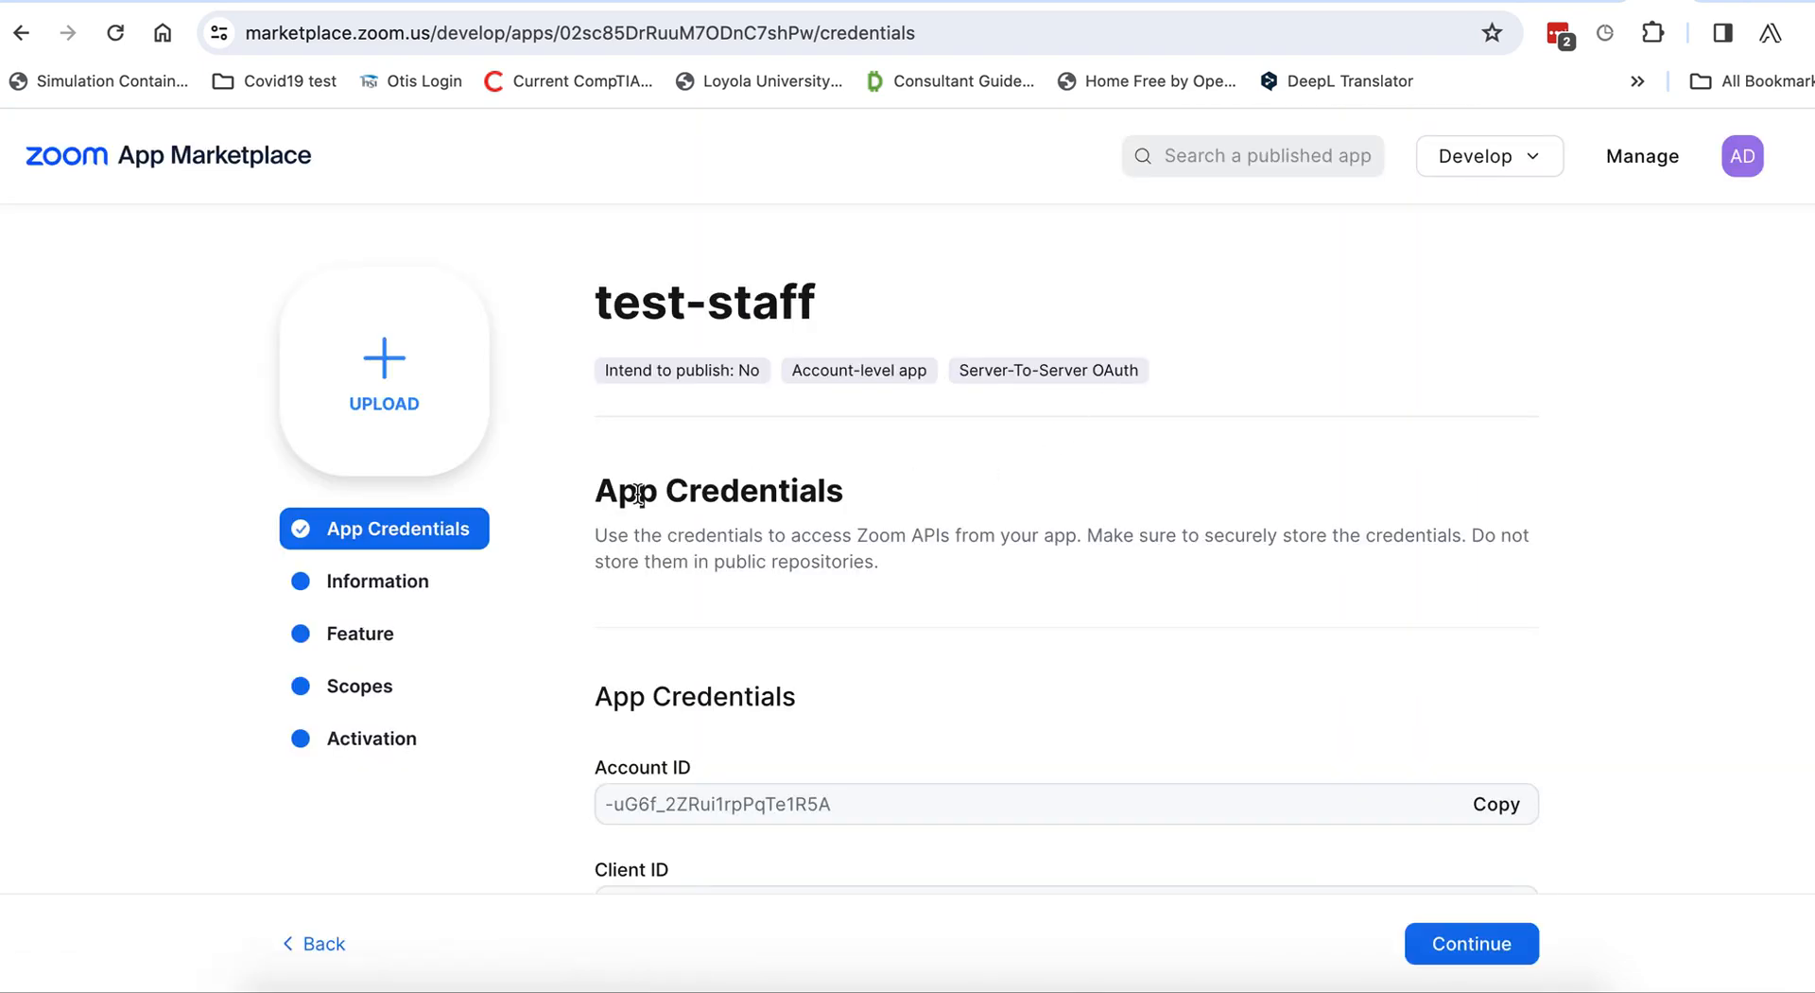
scroll(643, 555, down, 1)
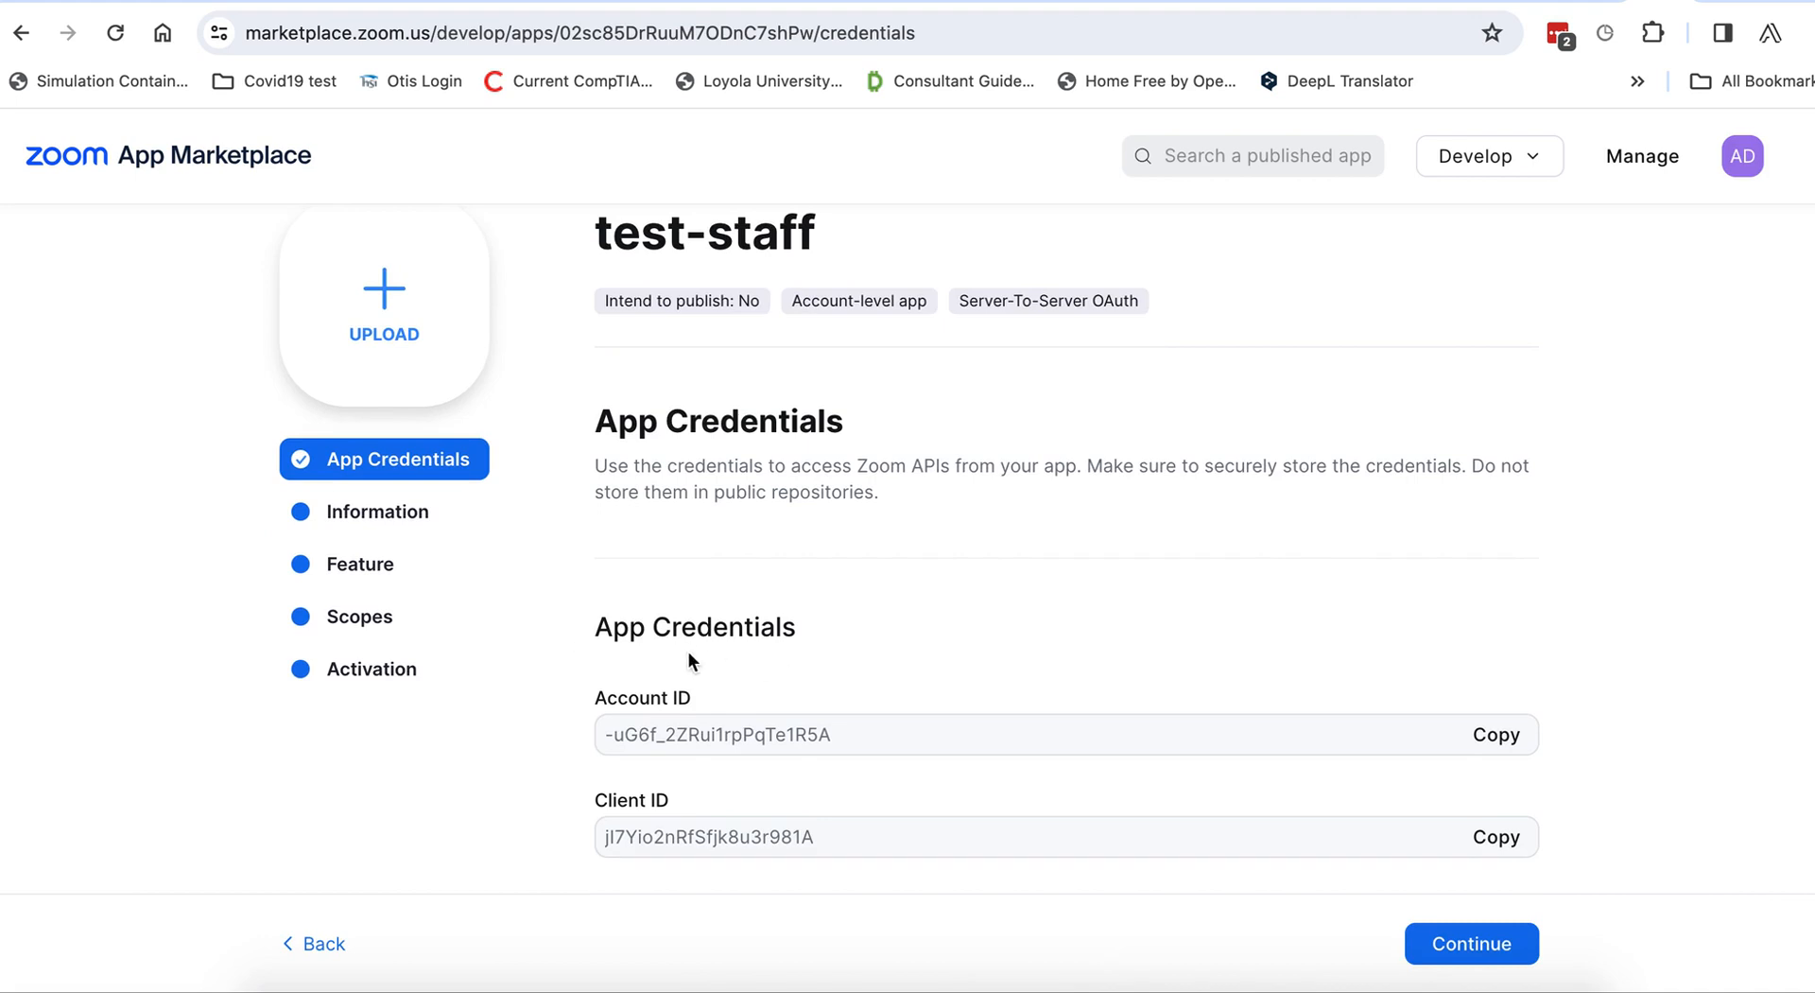
scroll(688, 660, down, 3)
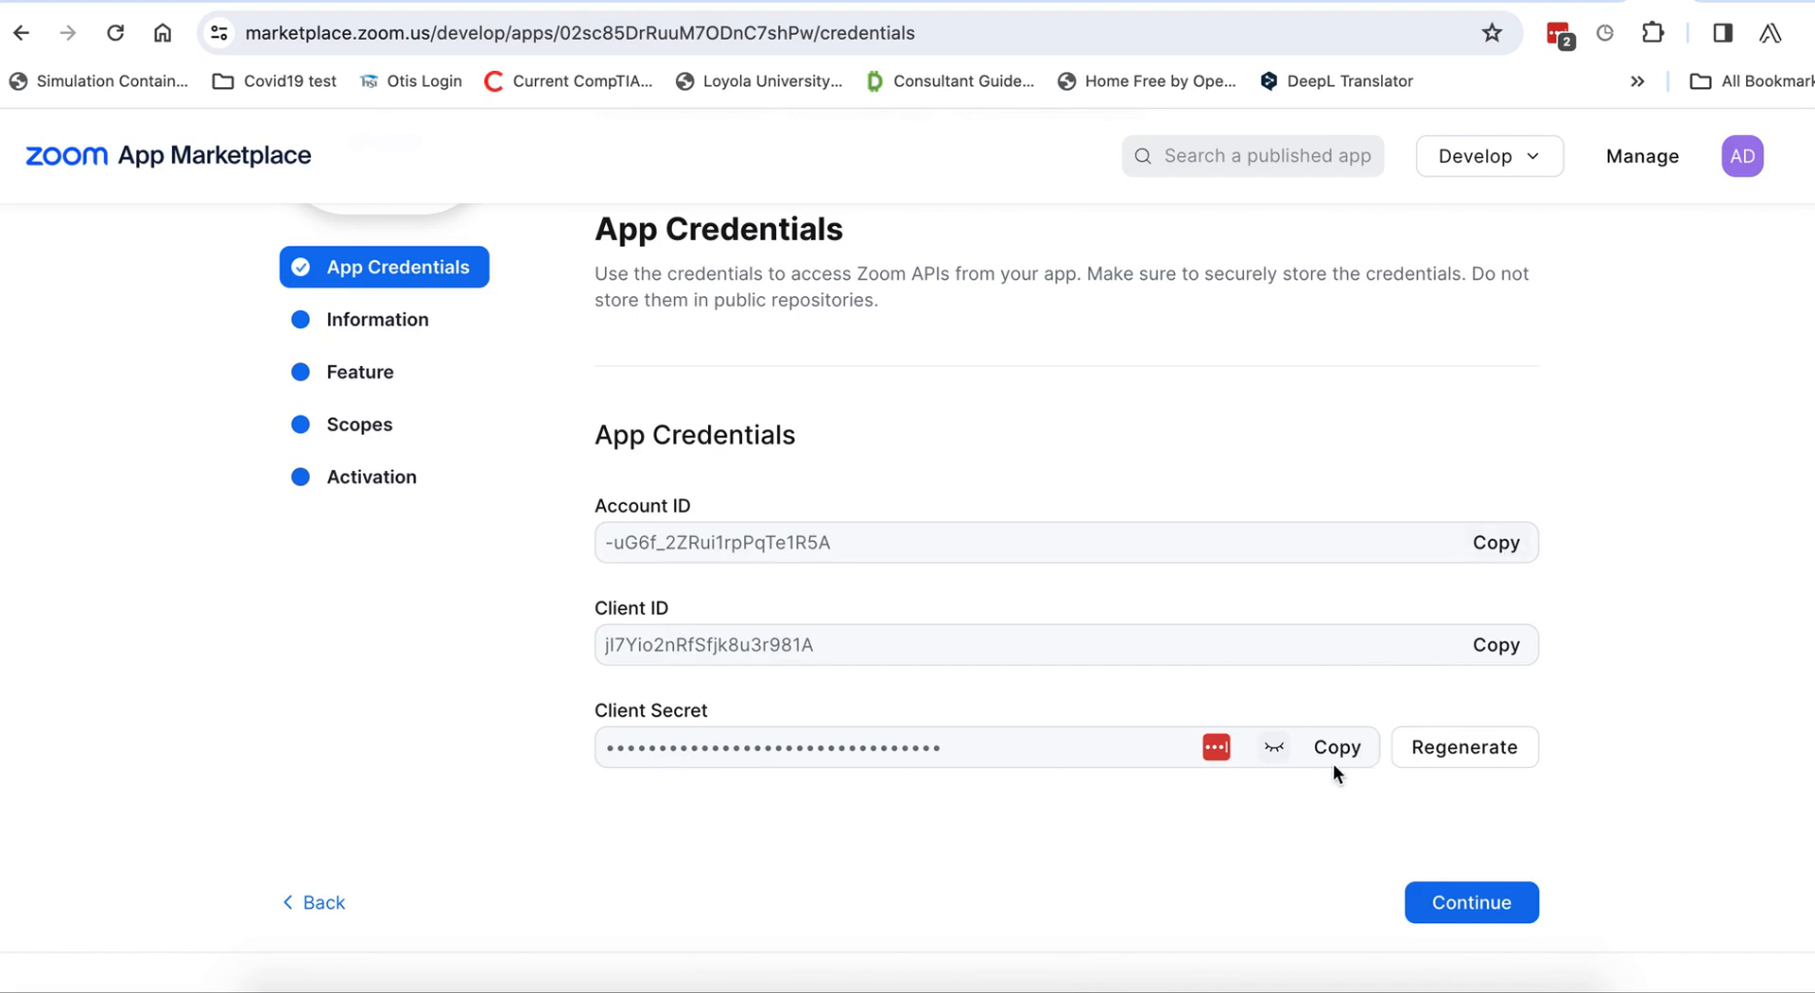
click(1354, 9)
scroll(105, 741, down, 8)
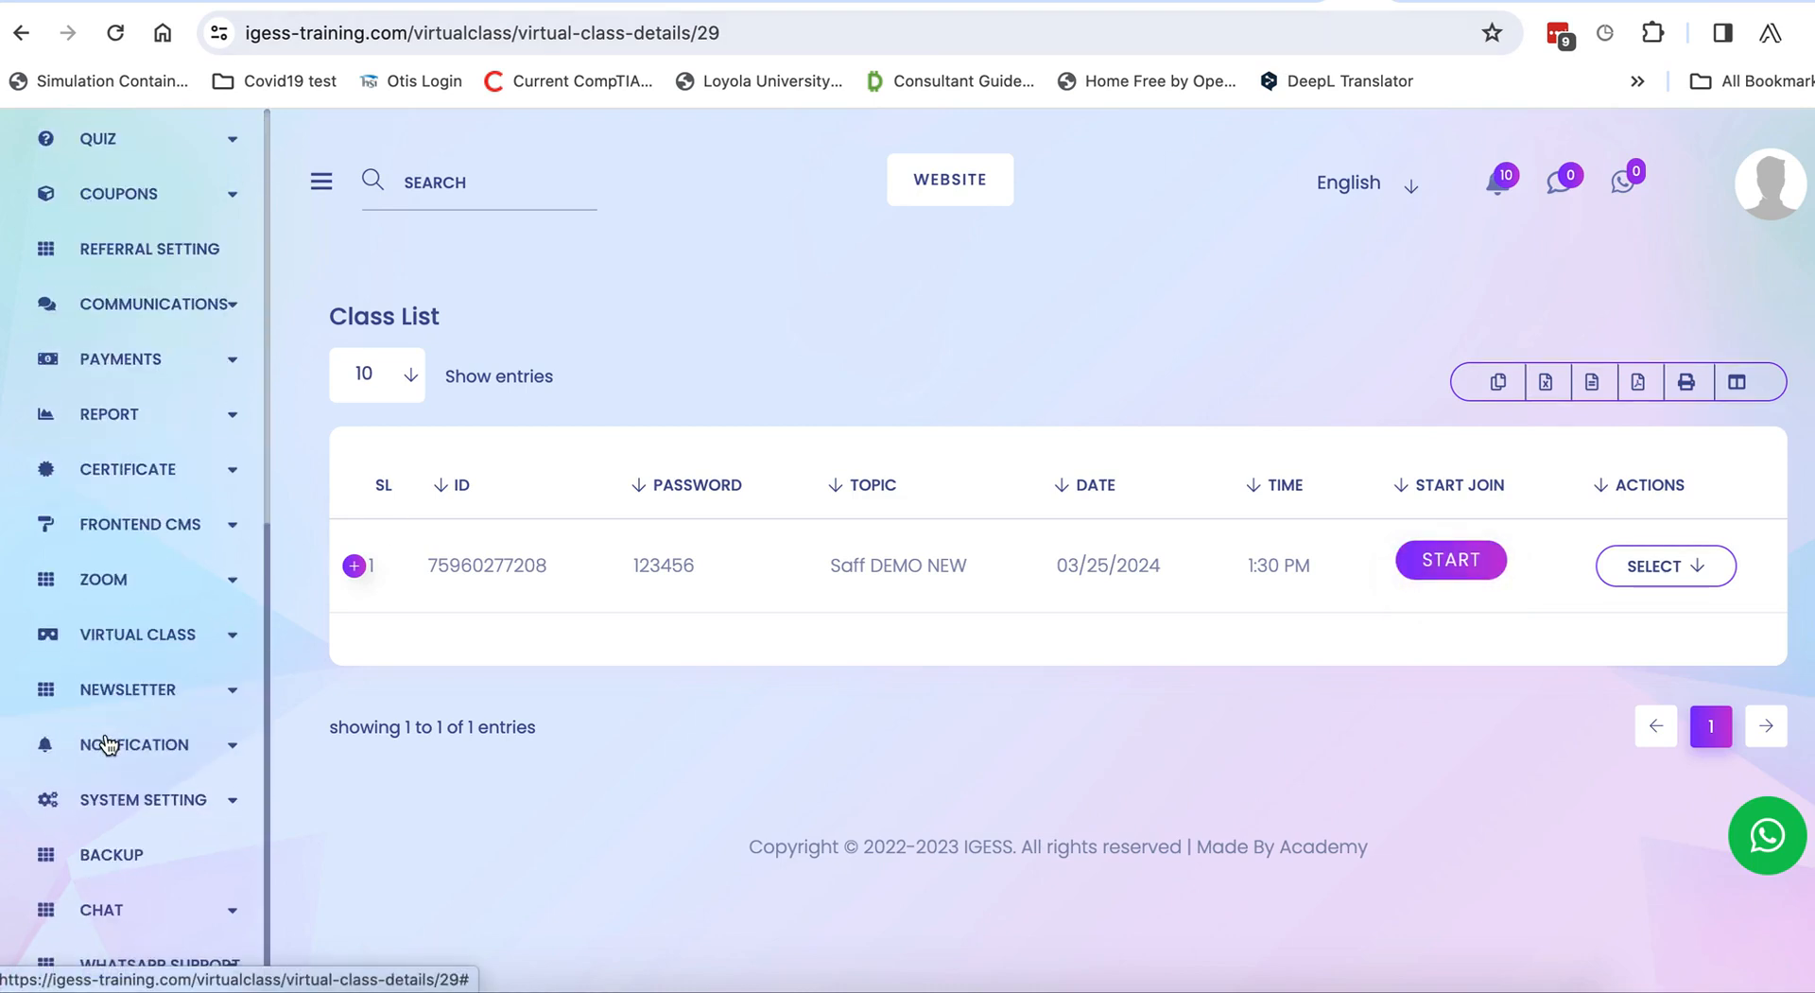
Check the stored Account ID, Client ID and Client Secret under IGESS ZOOM > SETTING, then return to Marketplace.
click(118, 581)
click(115, 634)
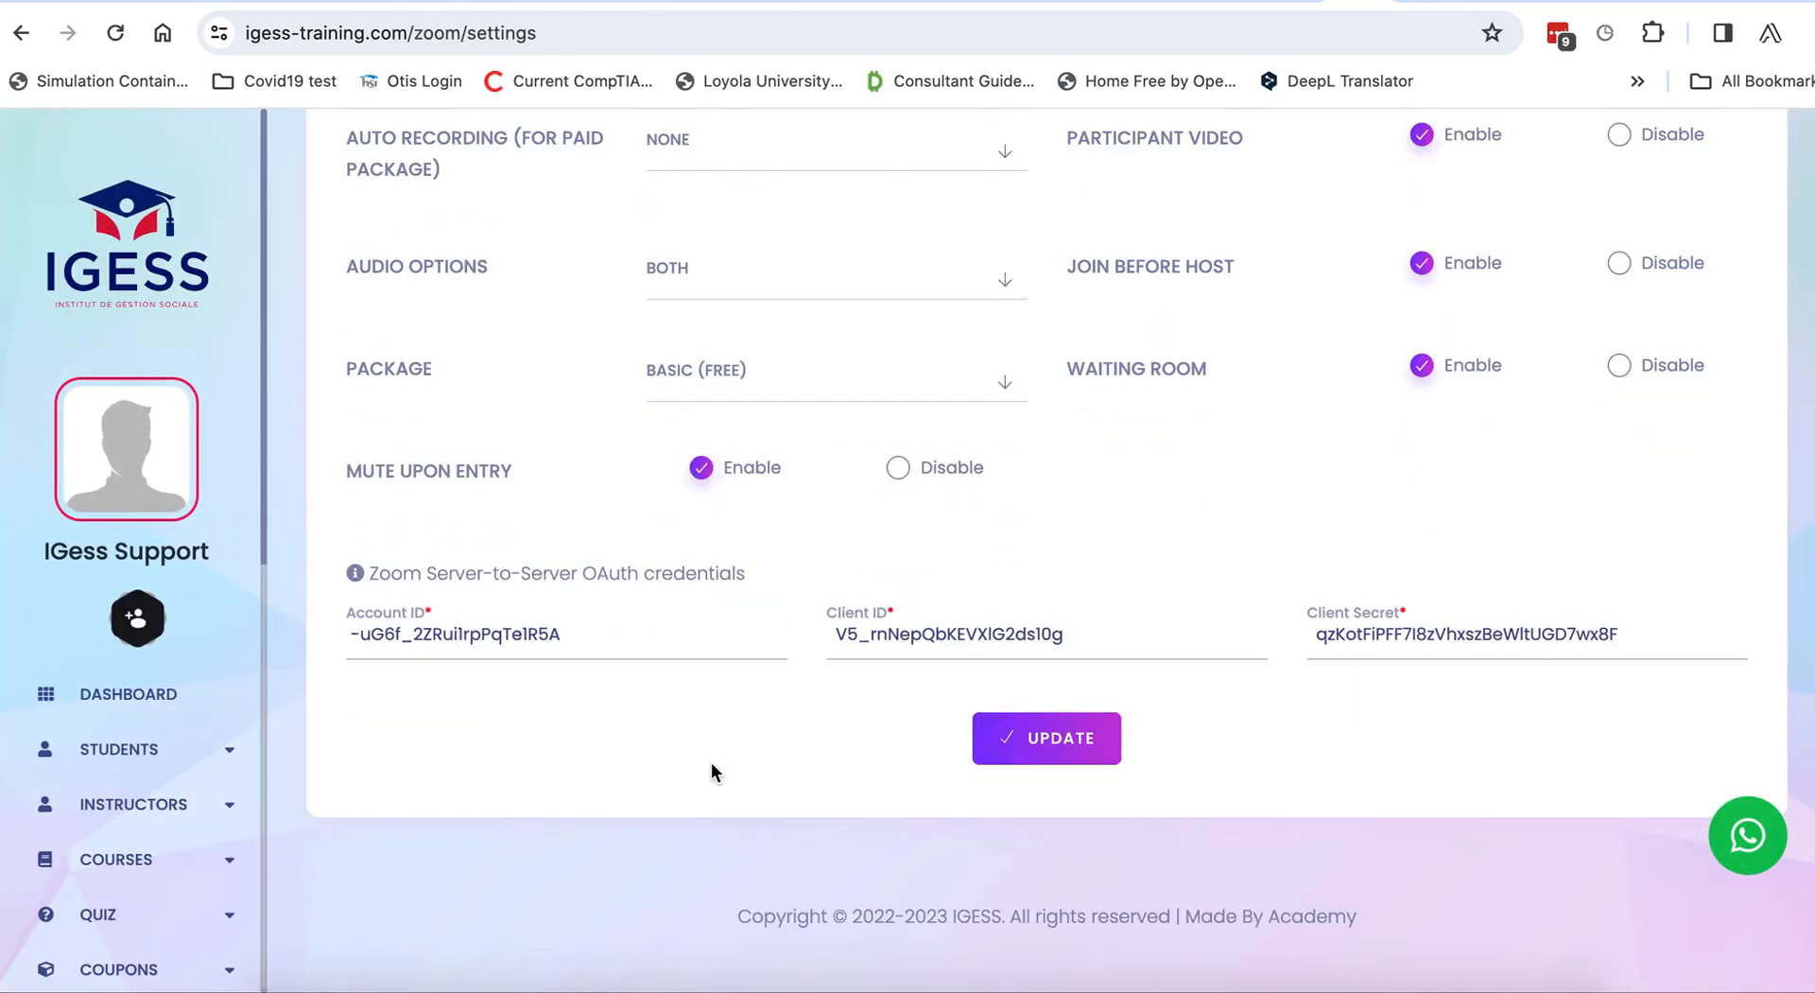
click(408, 619)
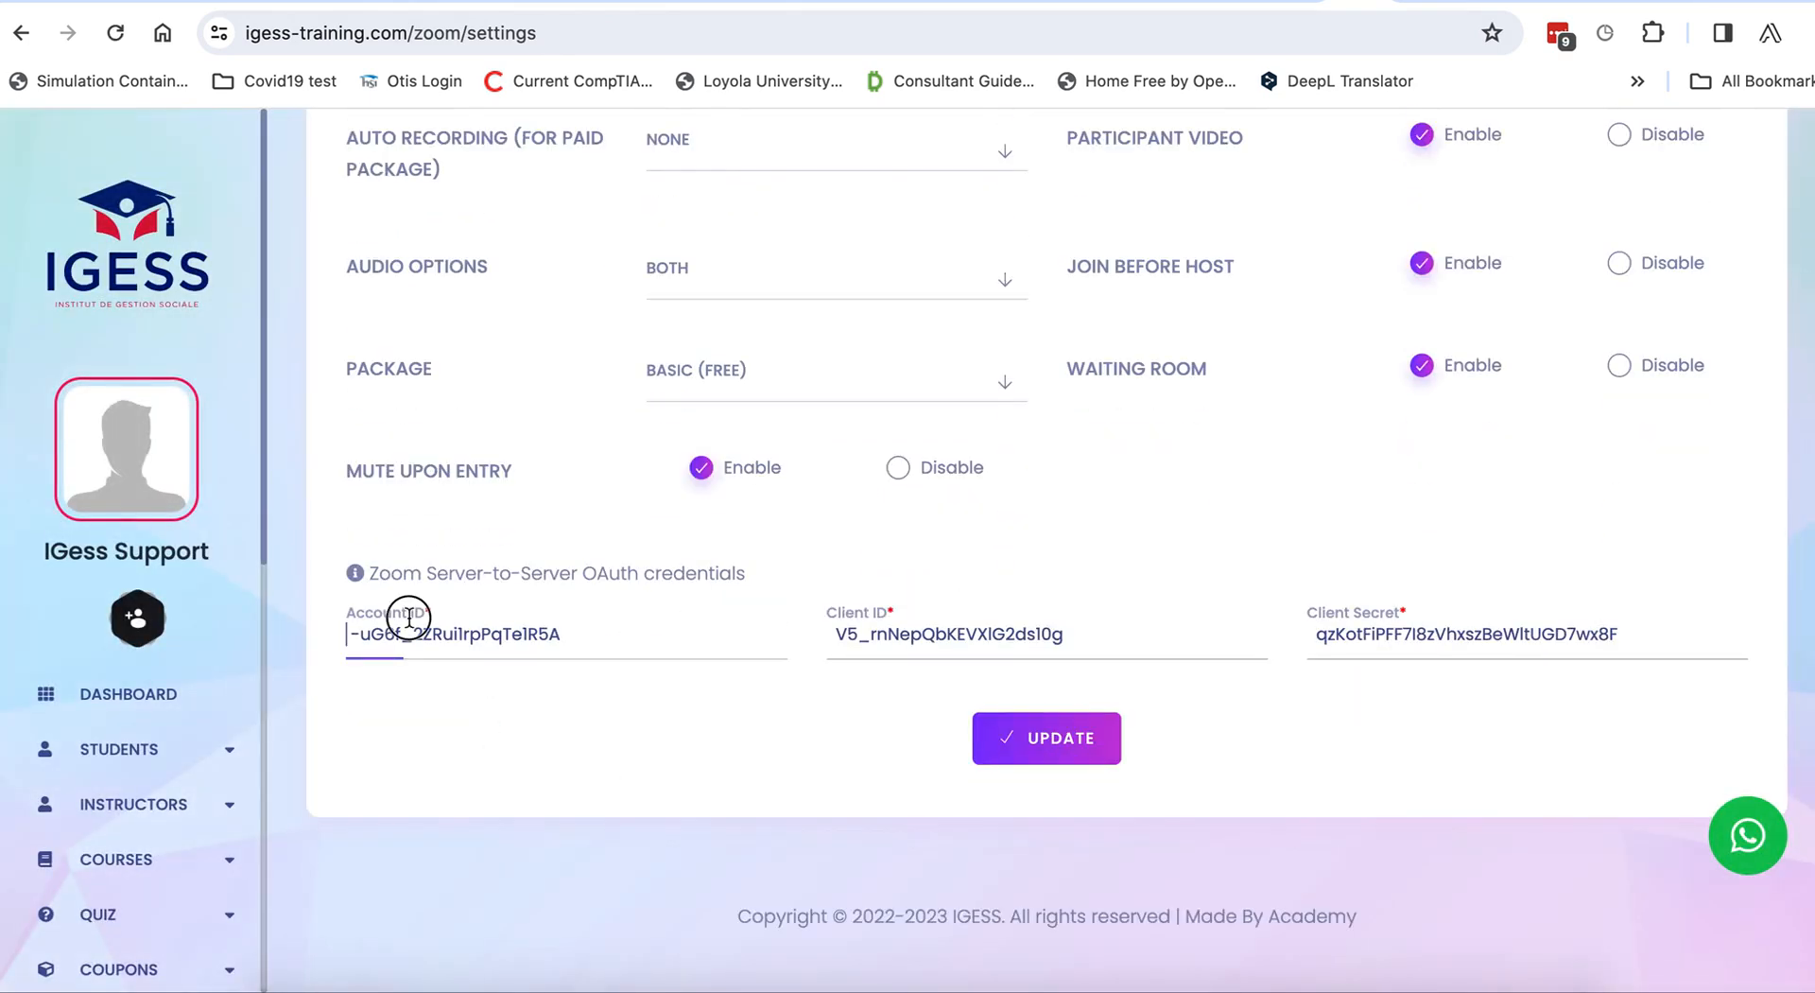
click(927, 633)
click(1357, 637)
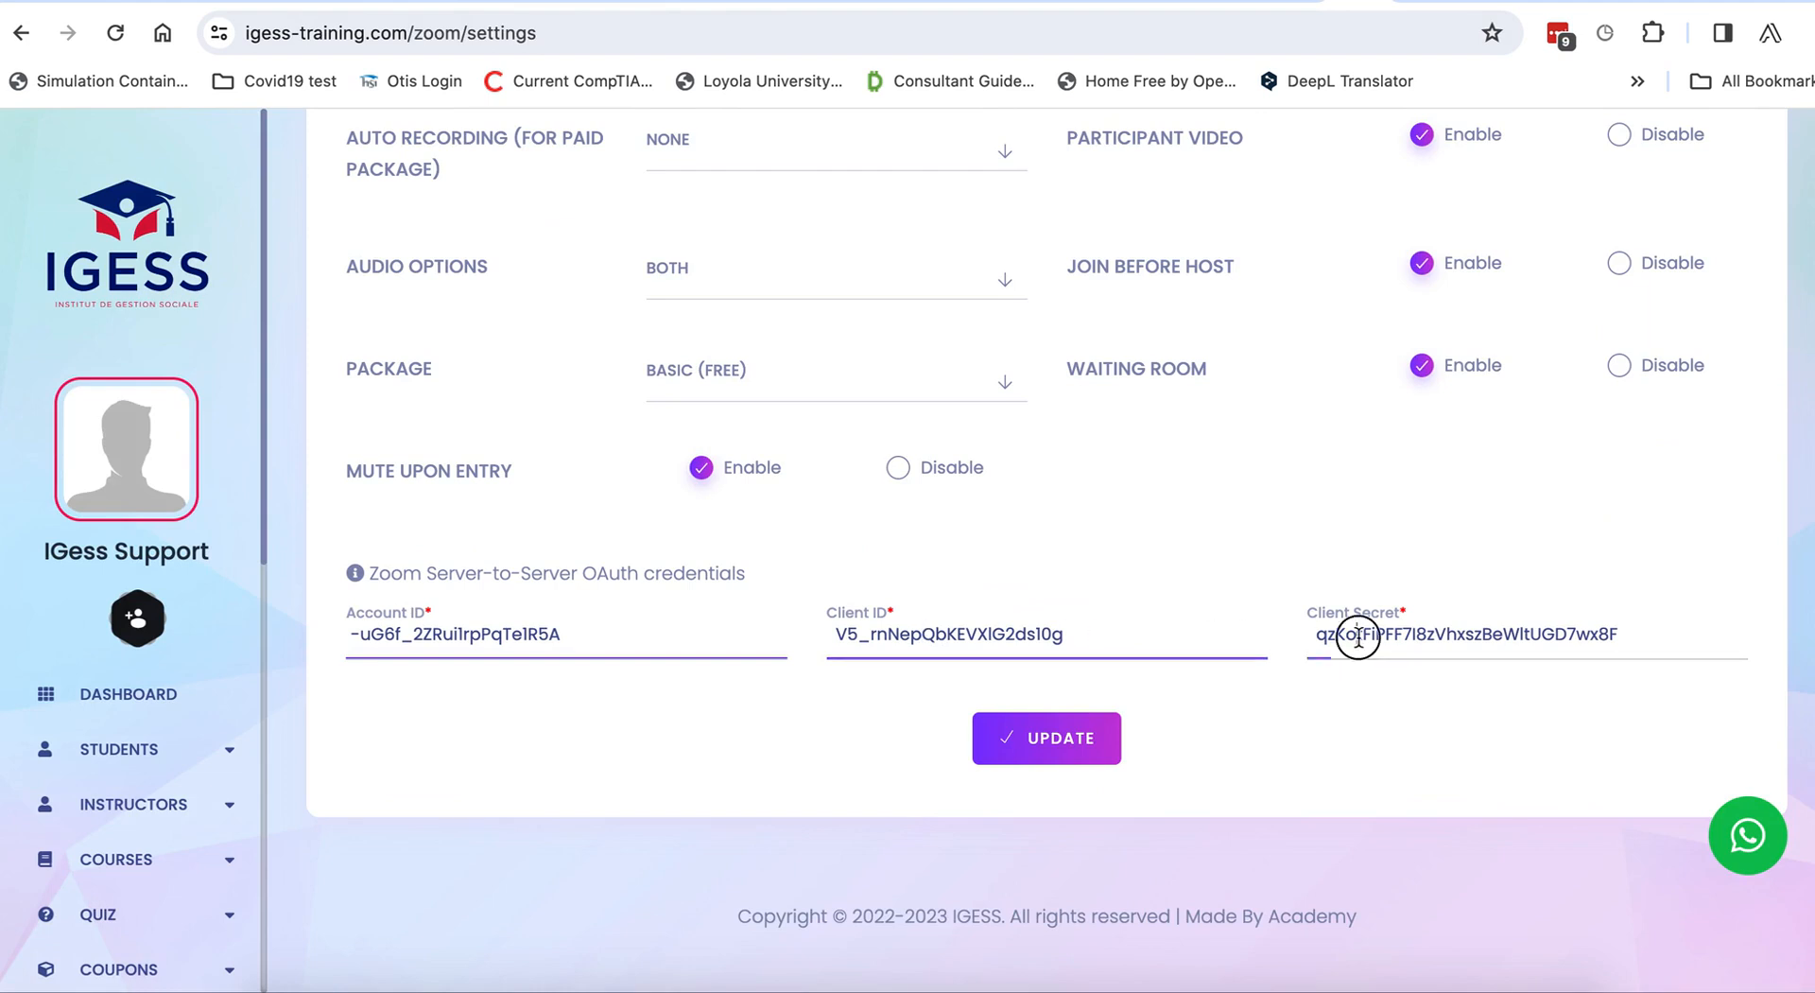
click(1654, 4)
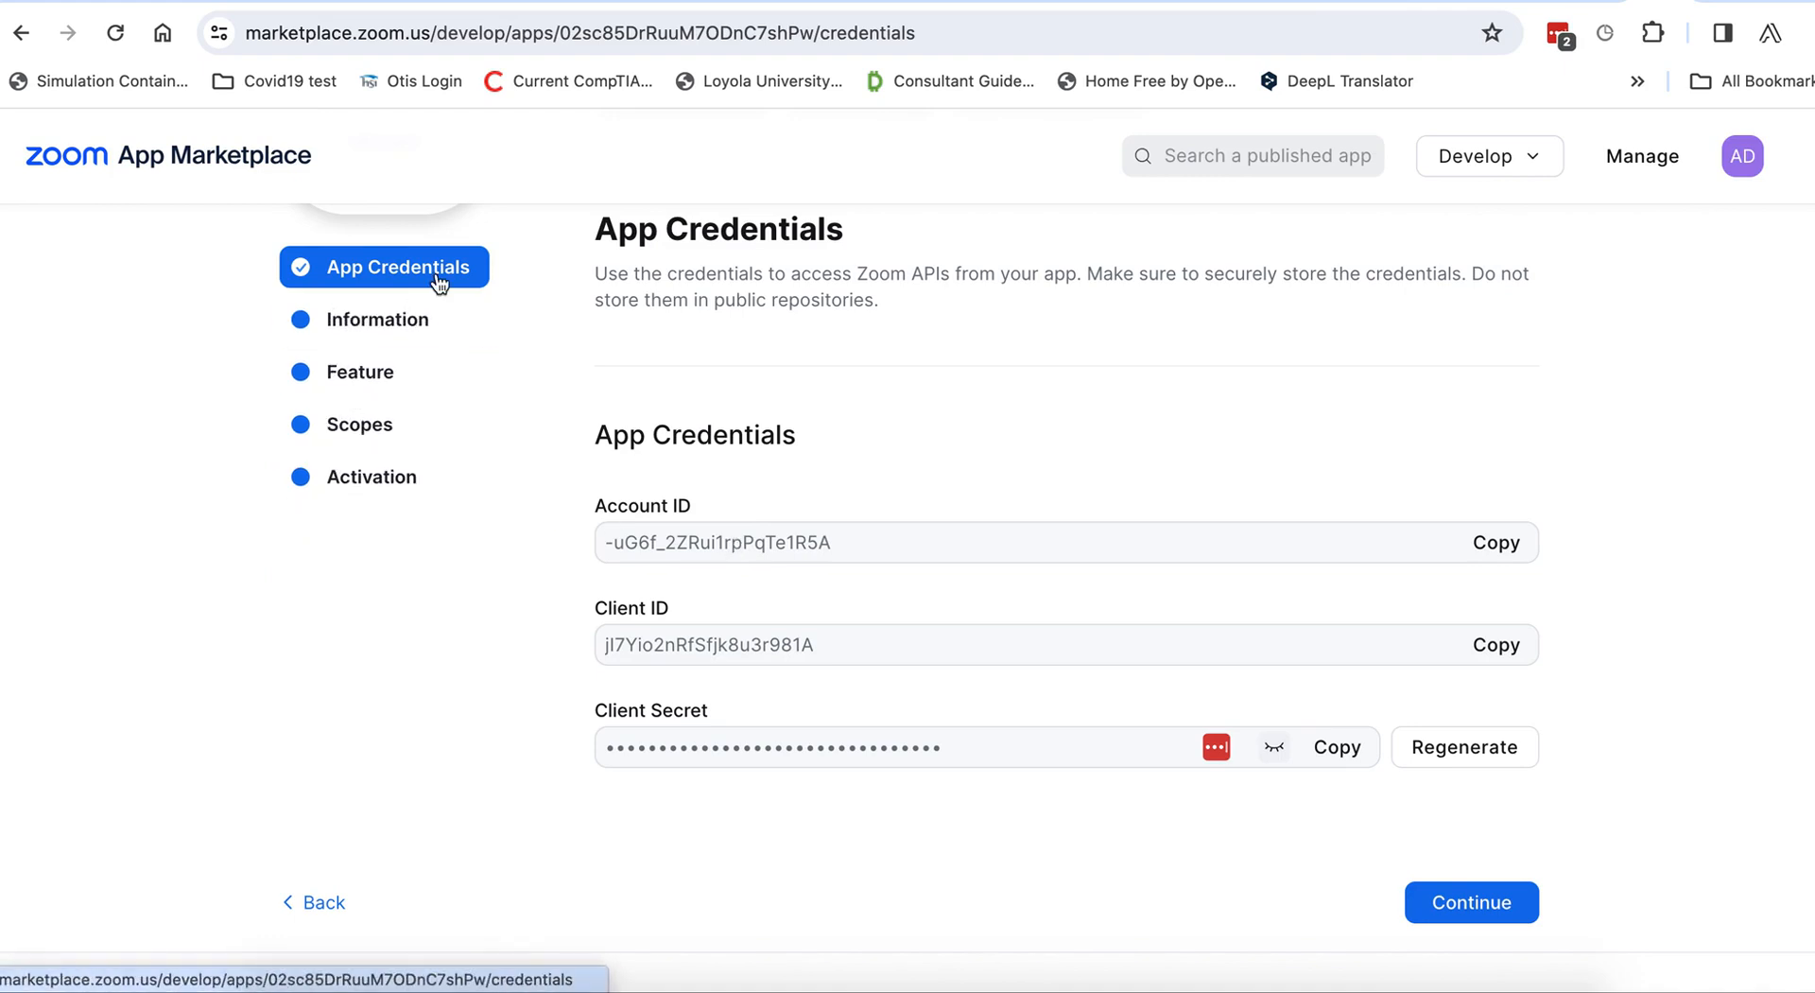
Review test-staff's Information page, including Short Description and Company Name, then go to Created Apps.
click(365, 322)
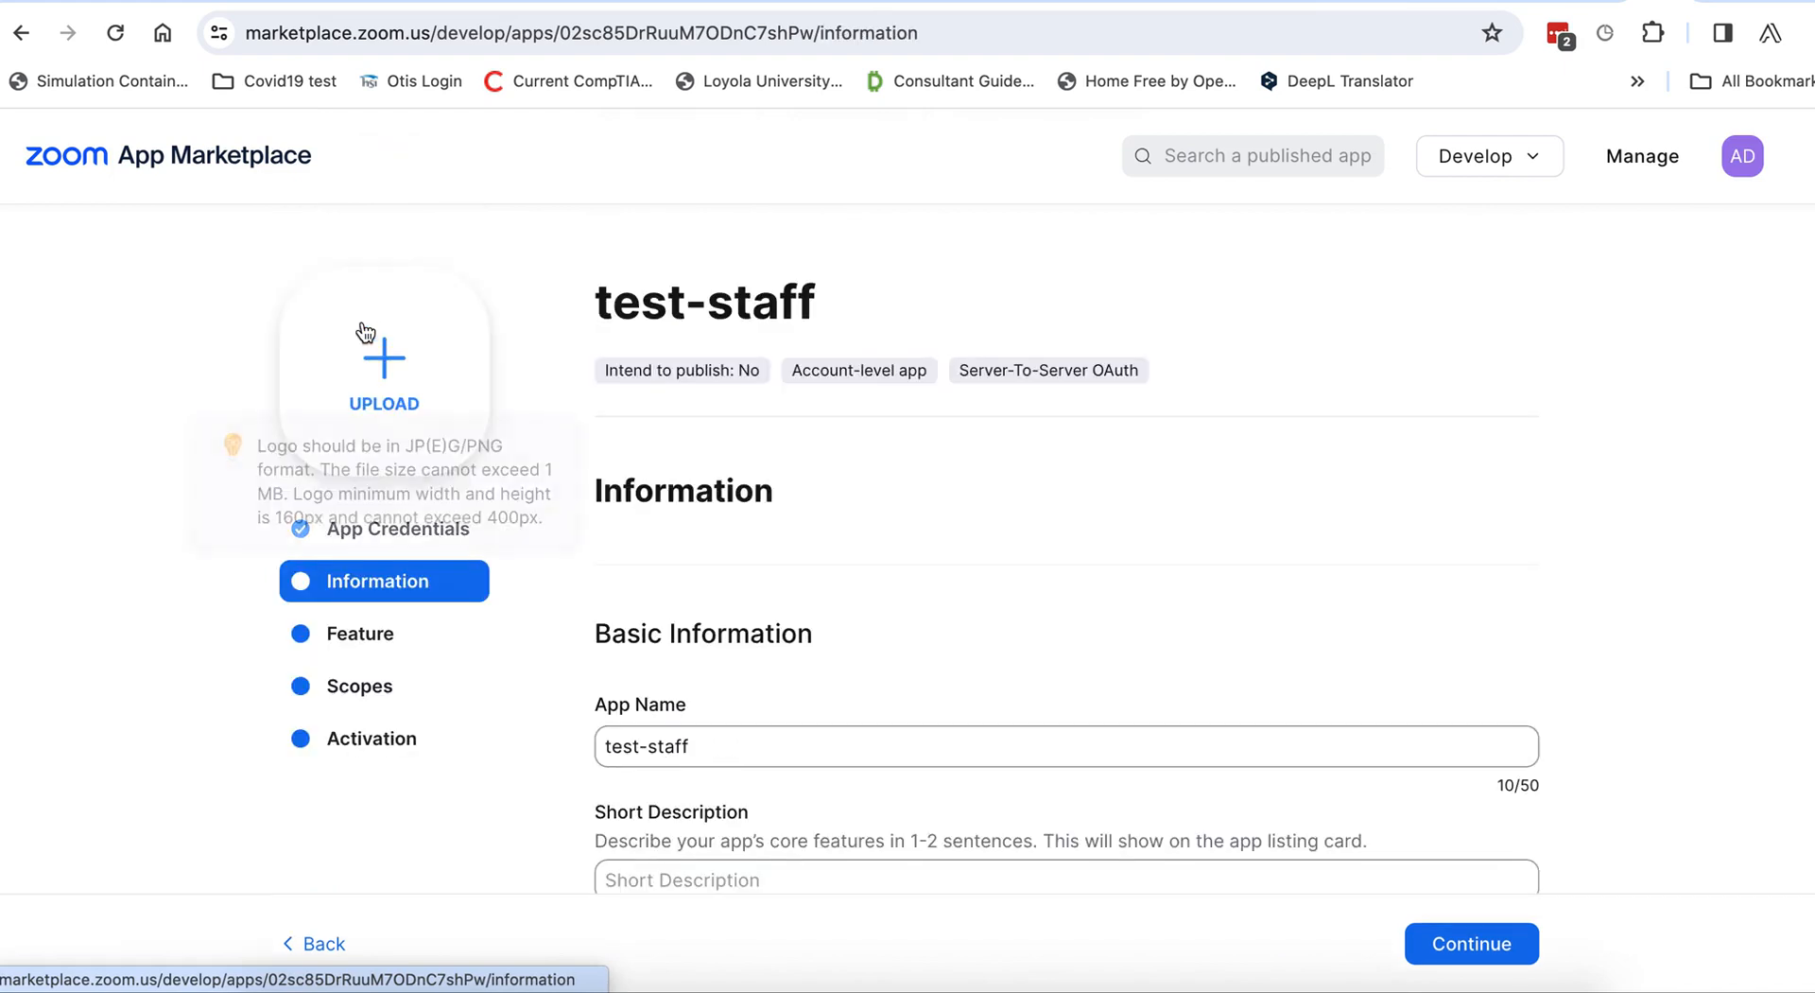
scroll(826, 683, down, 4)
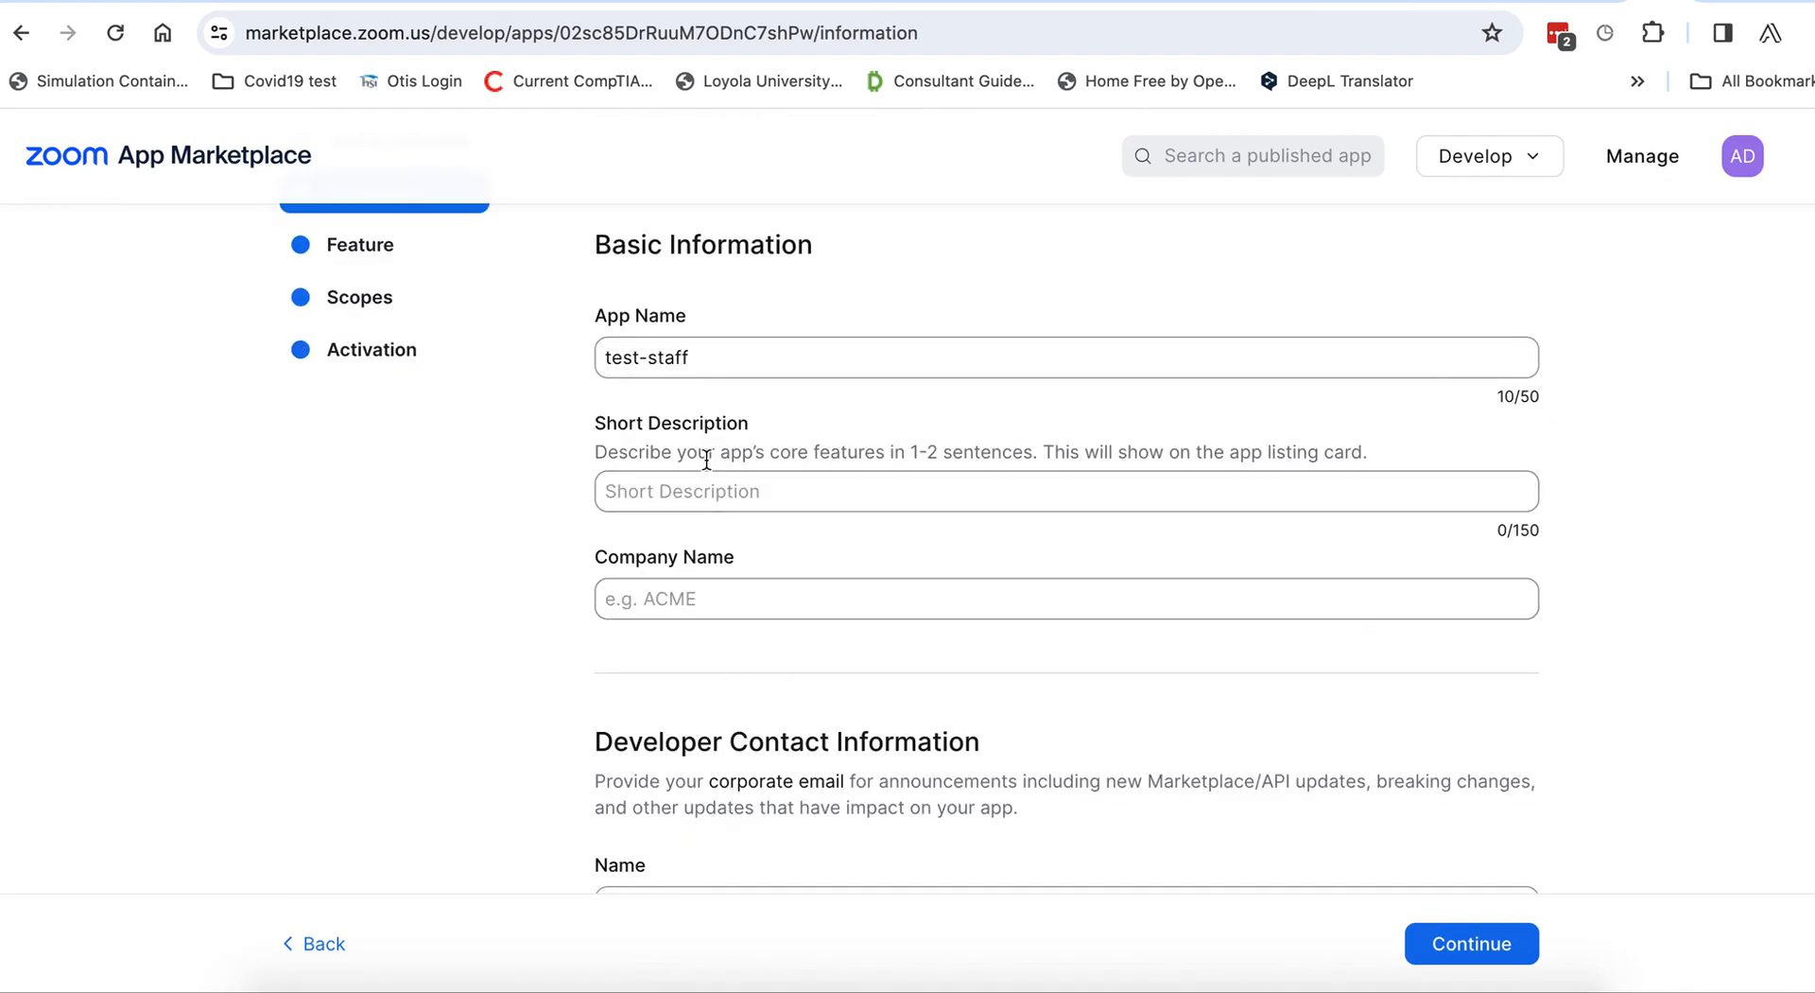
click(708, 494)
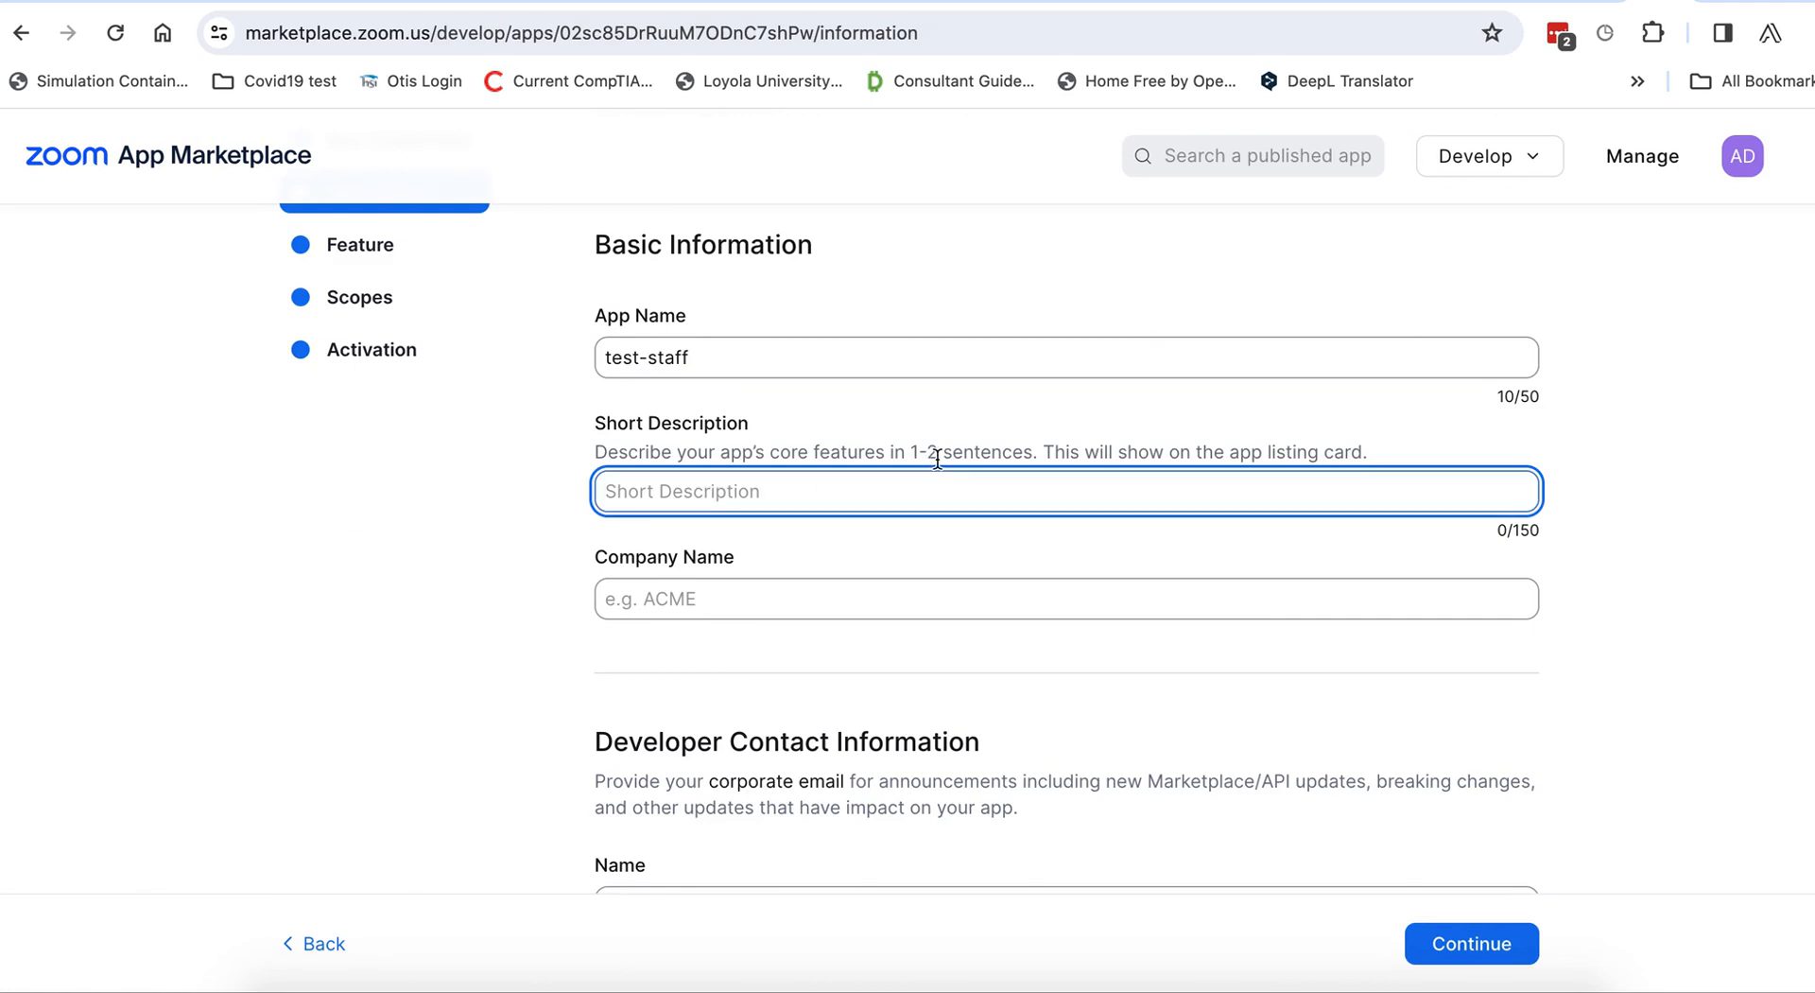
scroll(737, 600, down, 1)
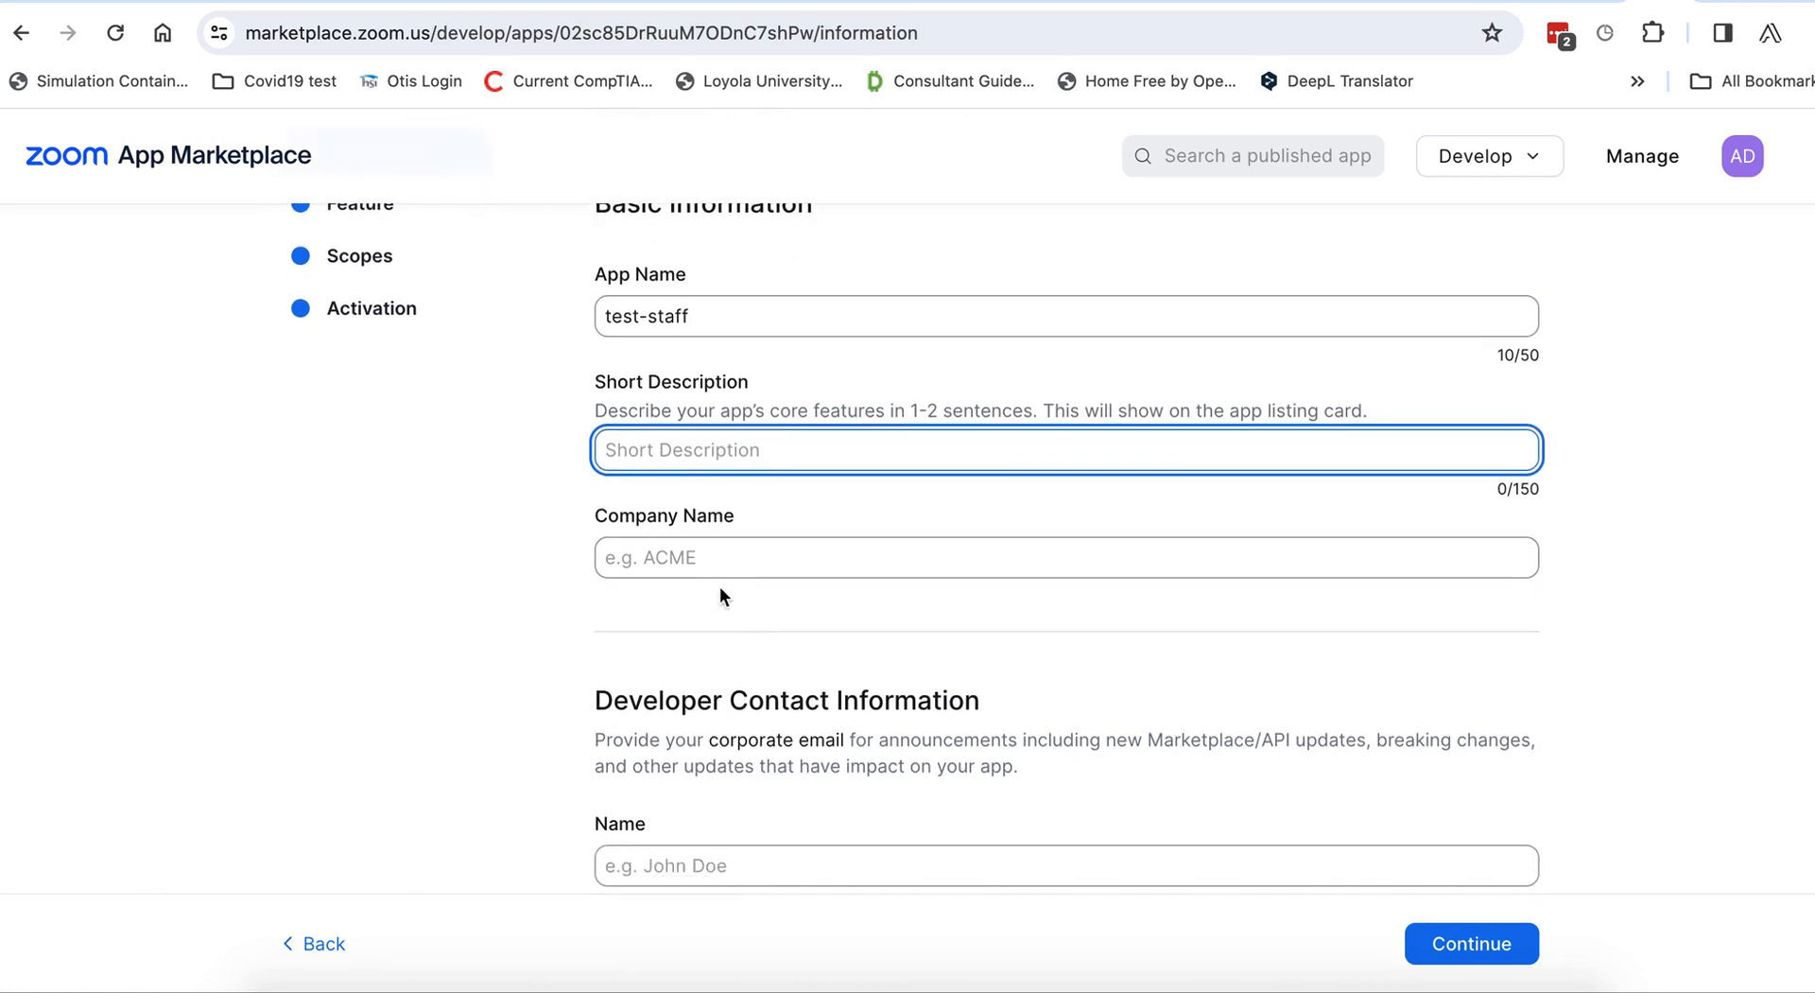
click(677, 560)
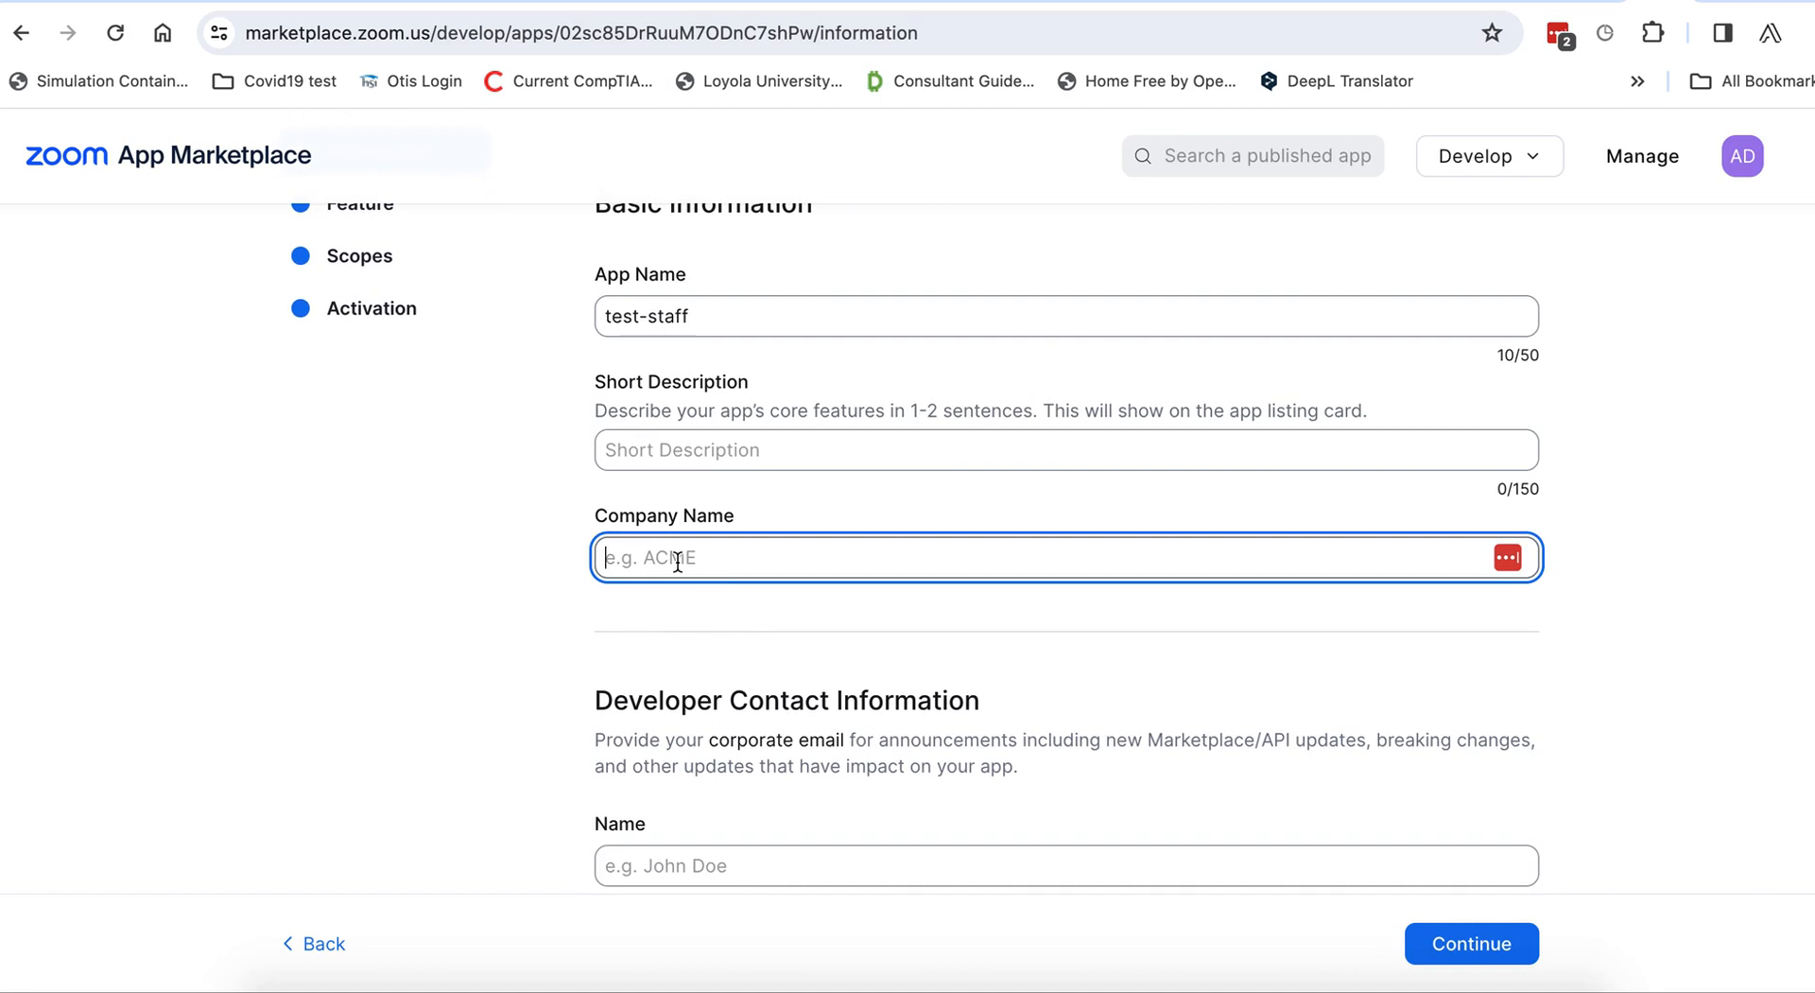
scroll(677, 560, up, 3)
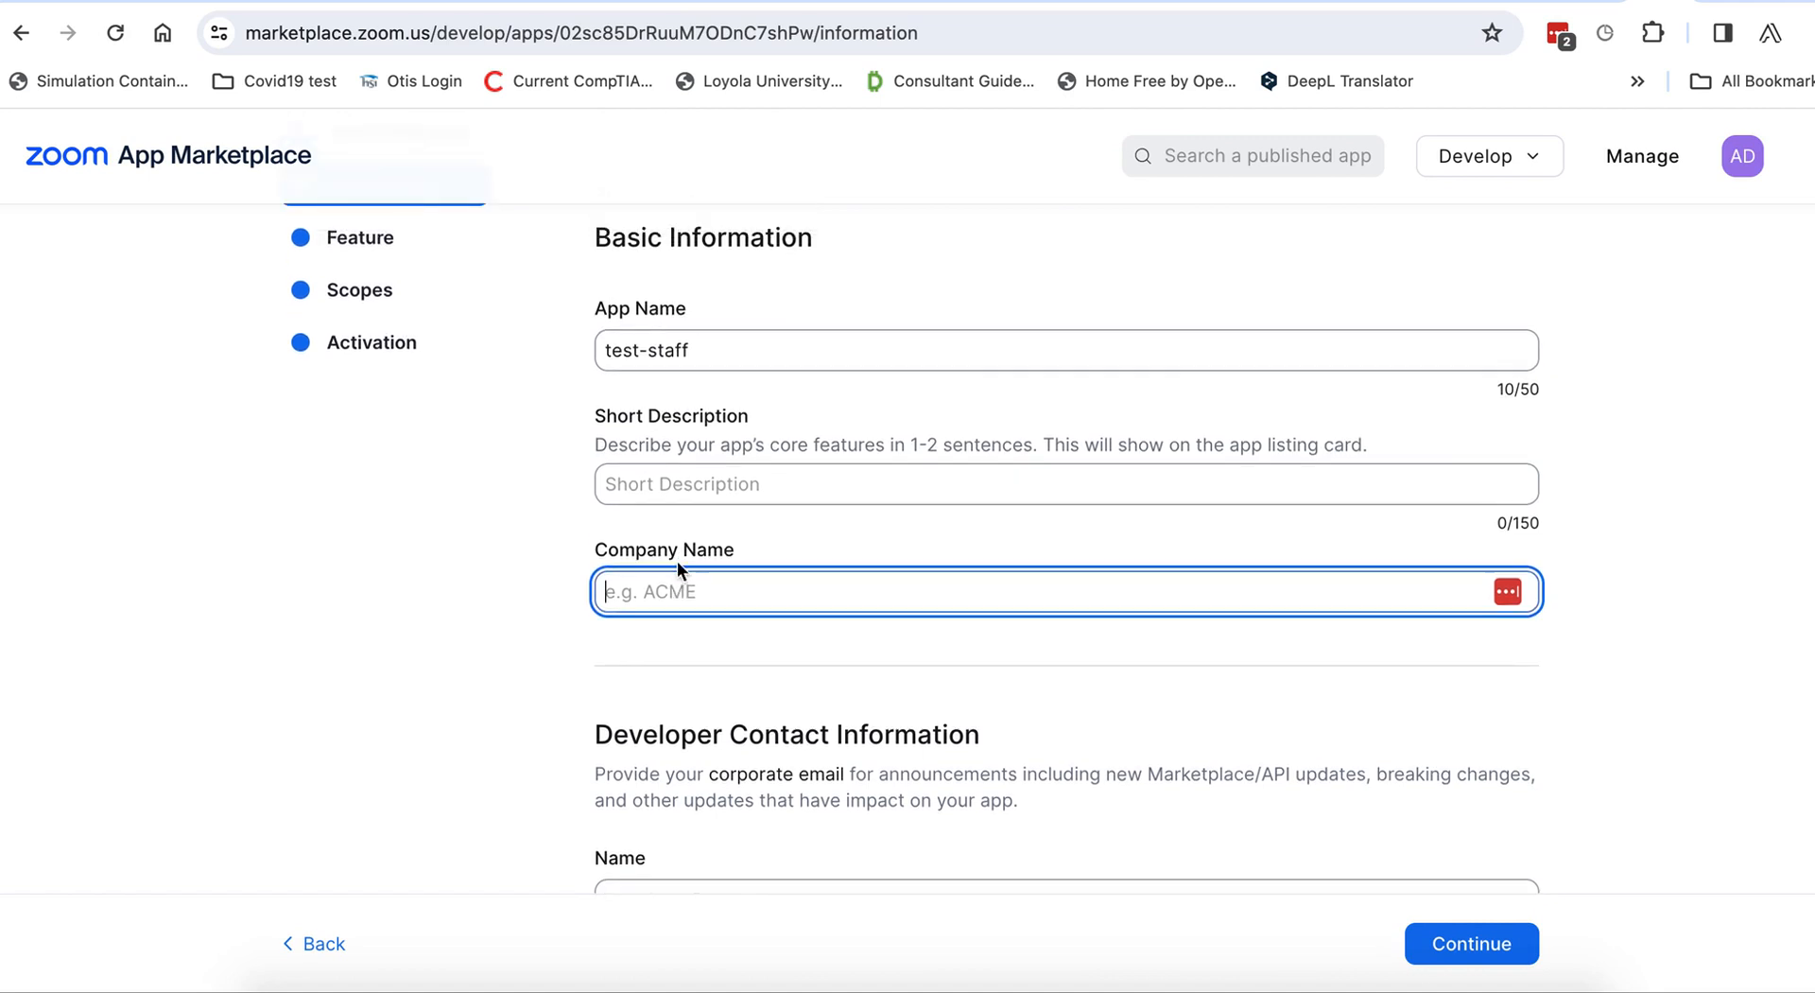
click(1628, 159)
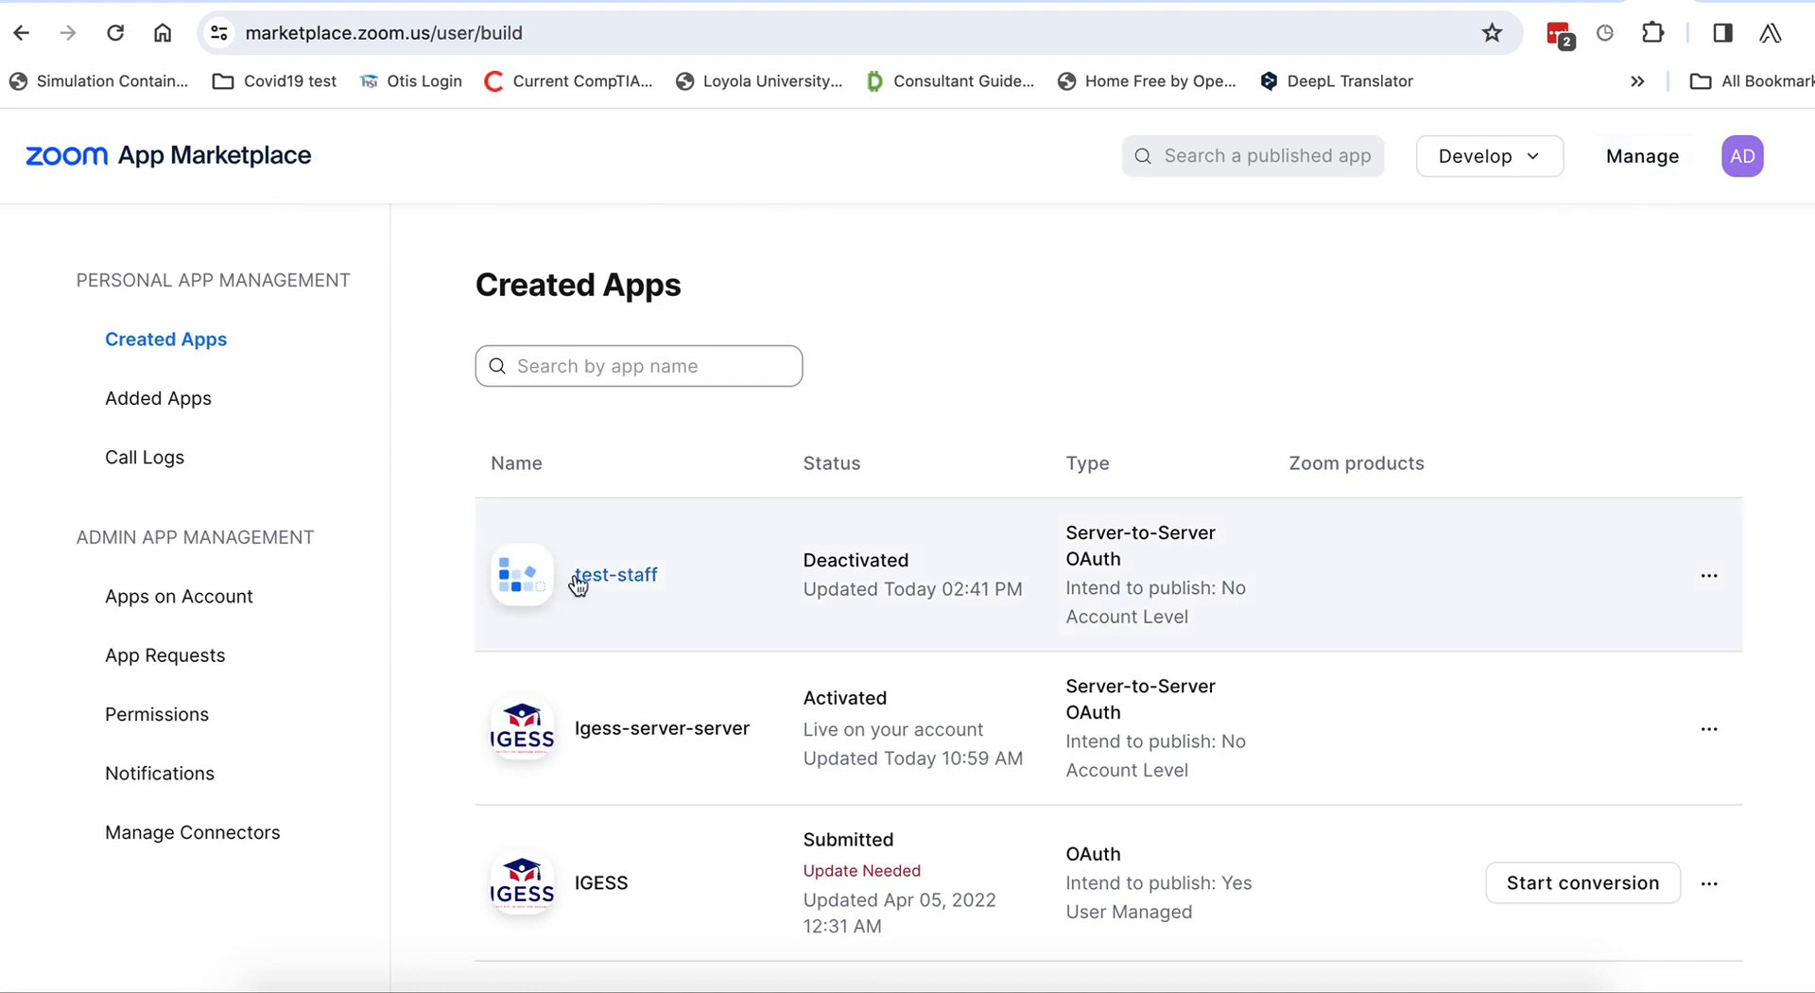
Open Igess-server-server, scroll through its Information page, and view its Feature page with the Secret Token.
click(604, 728)
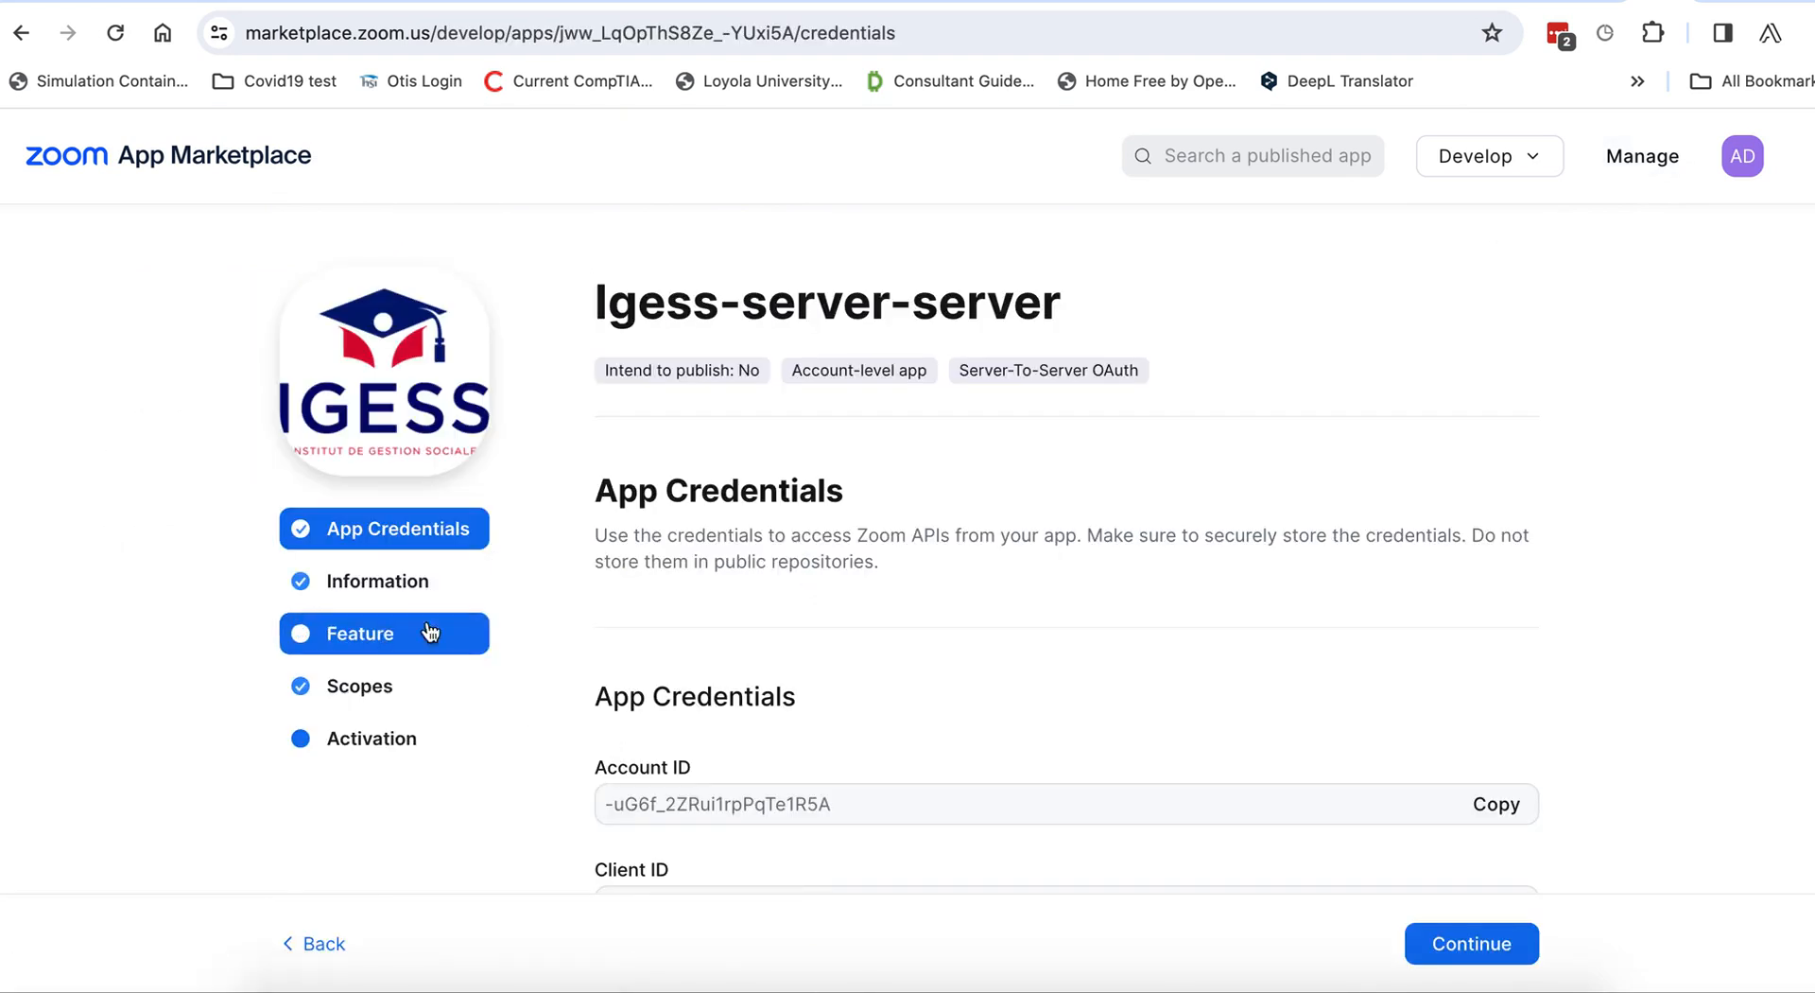
click(380, 590)
scroll(811, 730, down, 4)
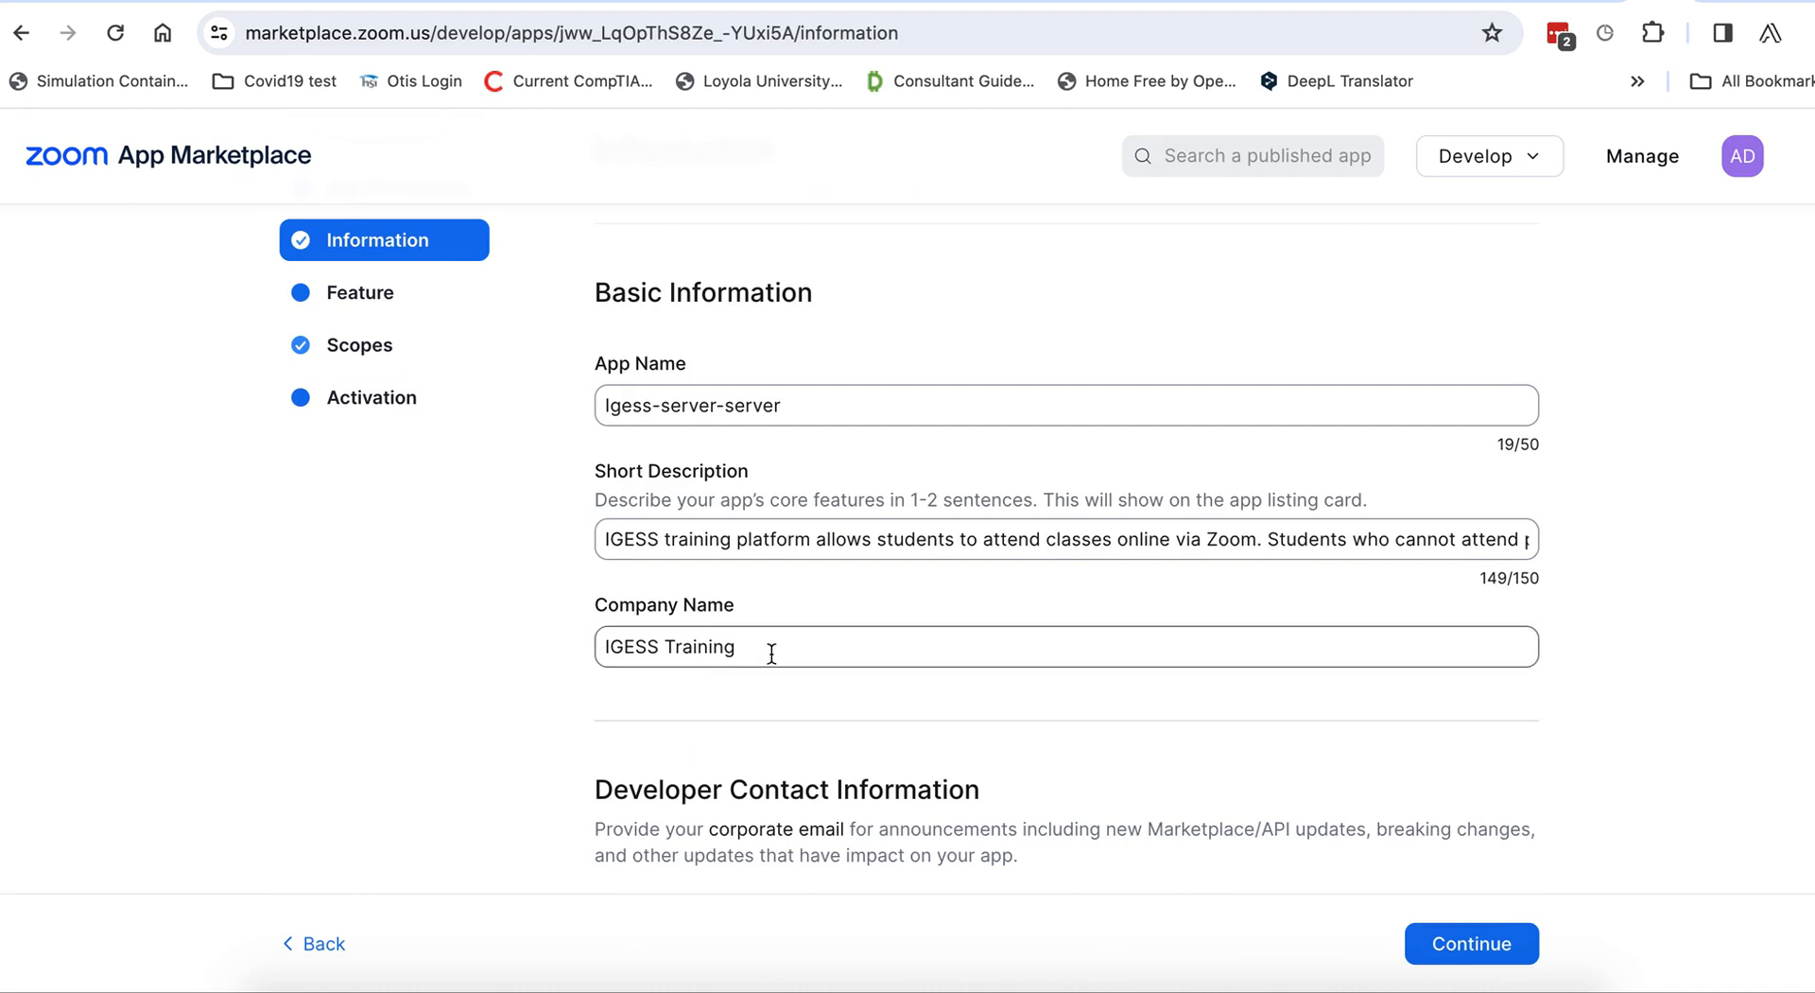
scroll(771, 653, down, 4)
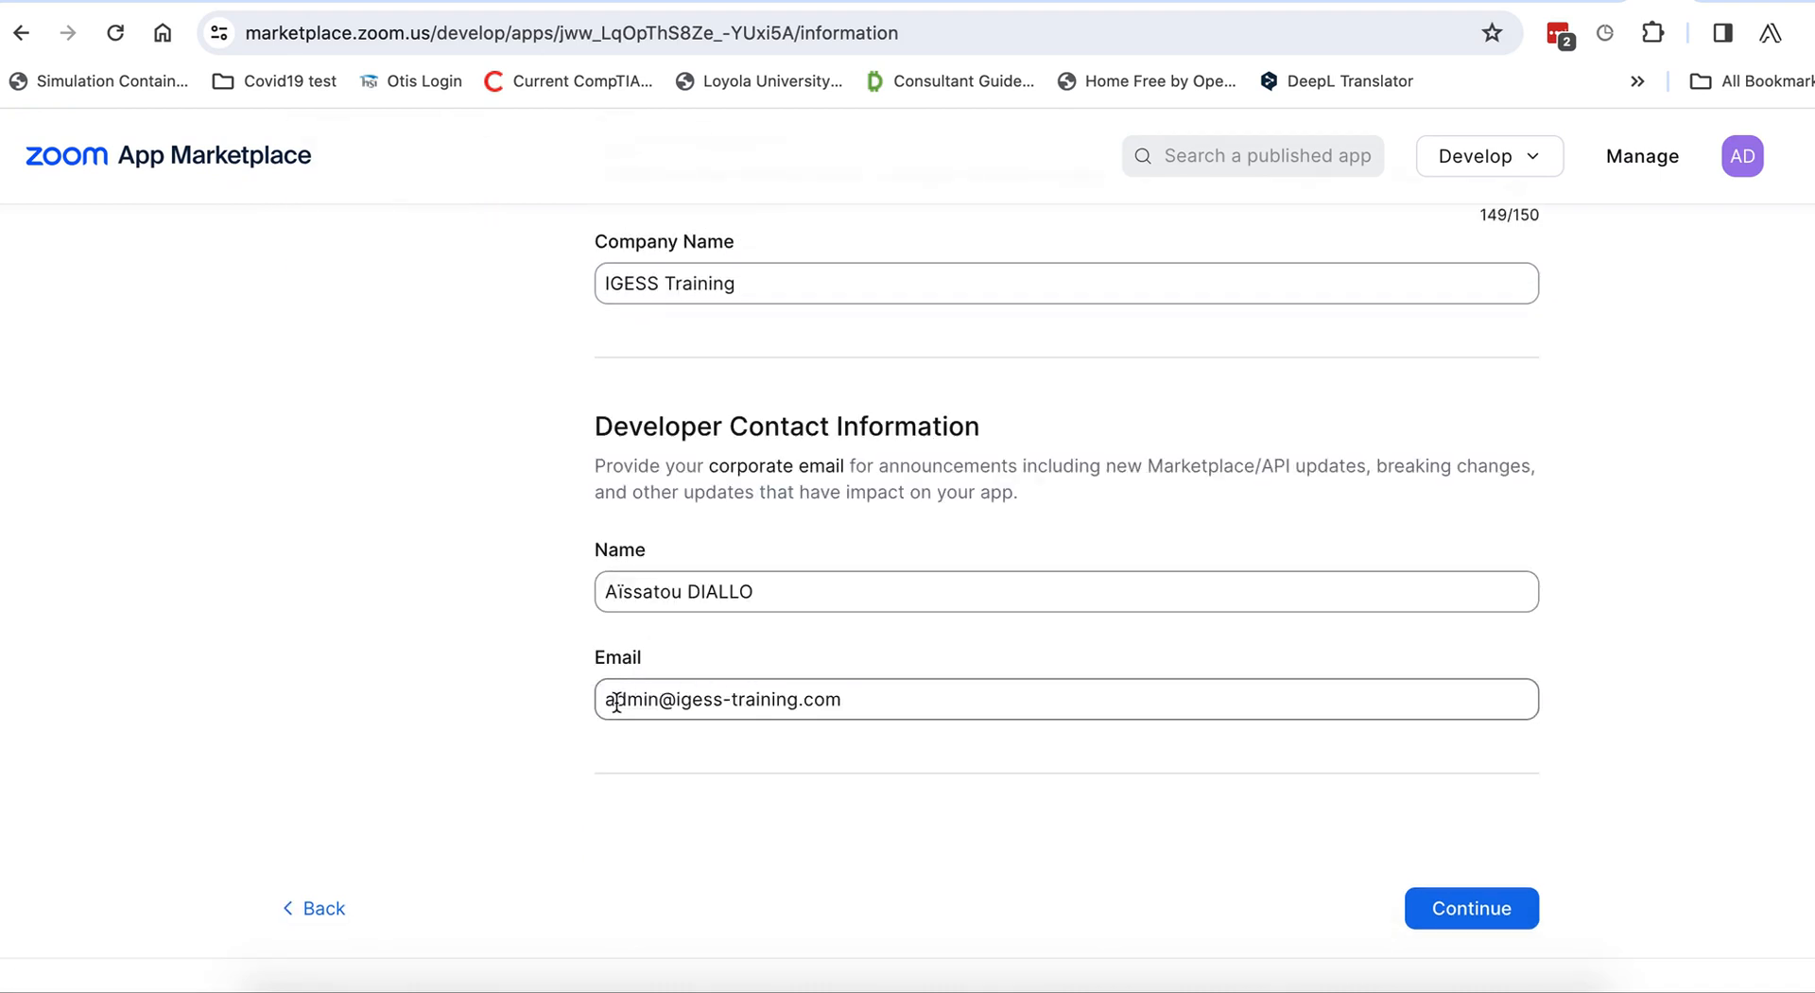
scroll(823, 700, up, 4)
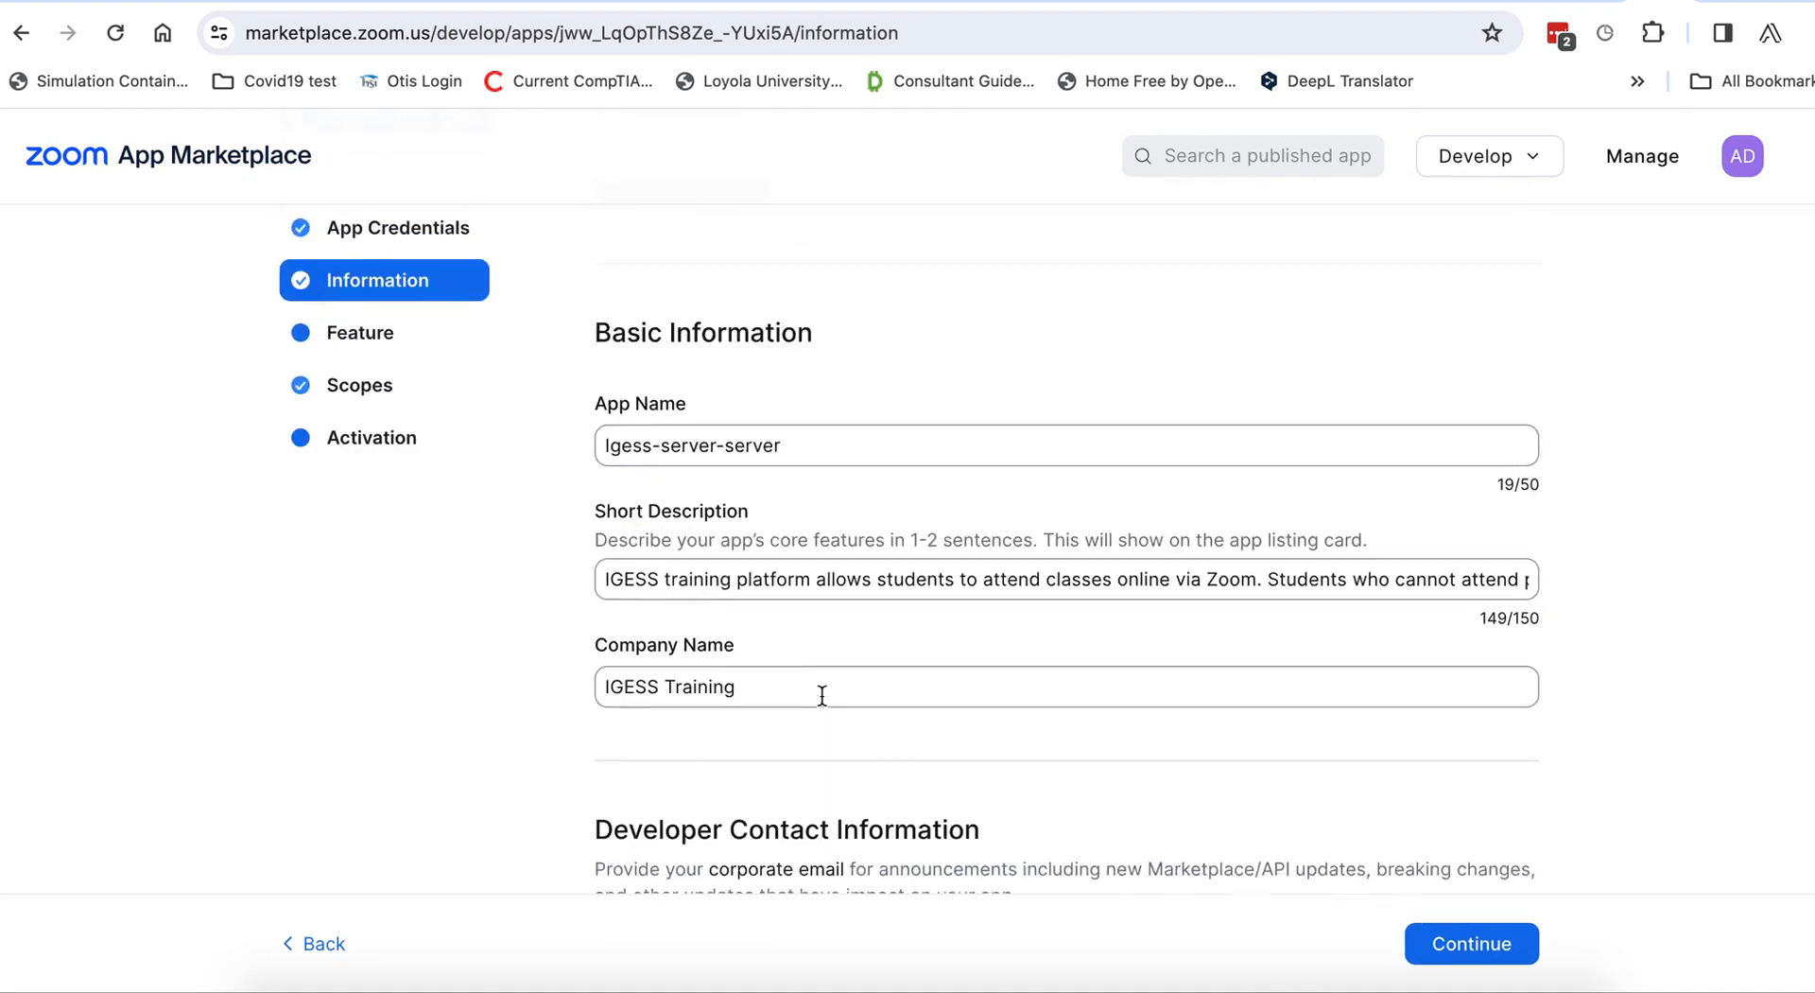
scroll(823, 695, up, 3)
click(378, 635)
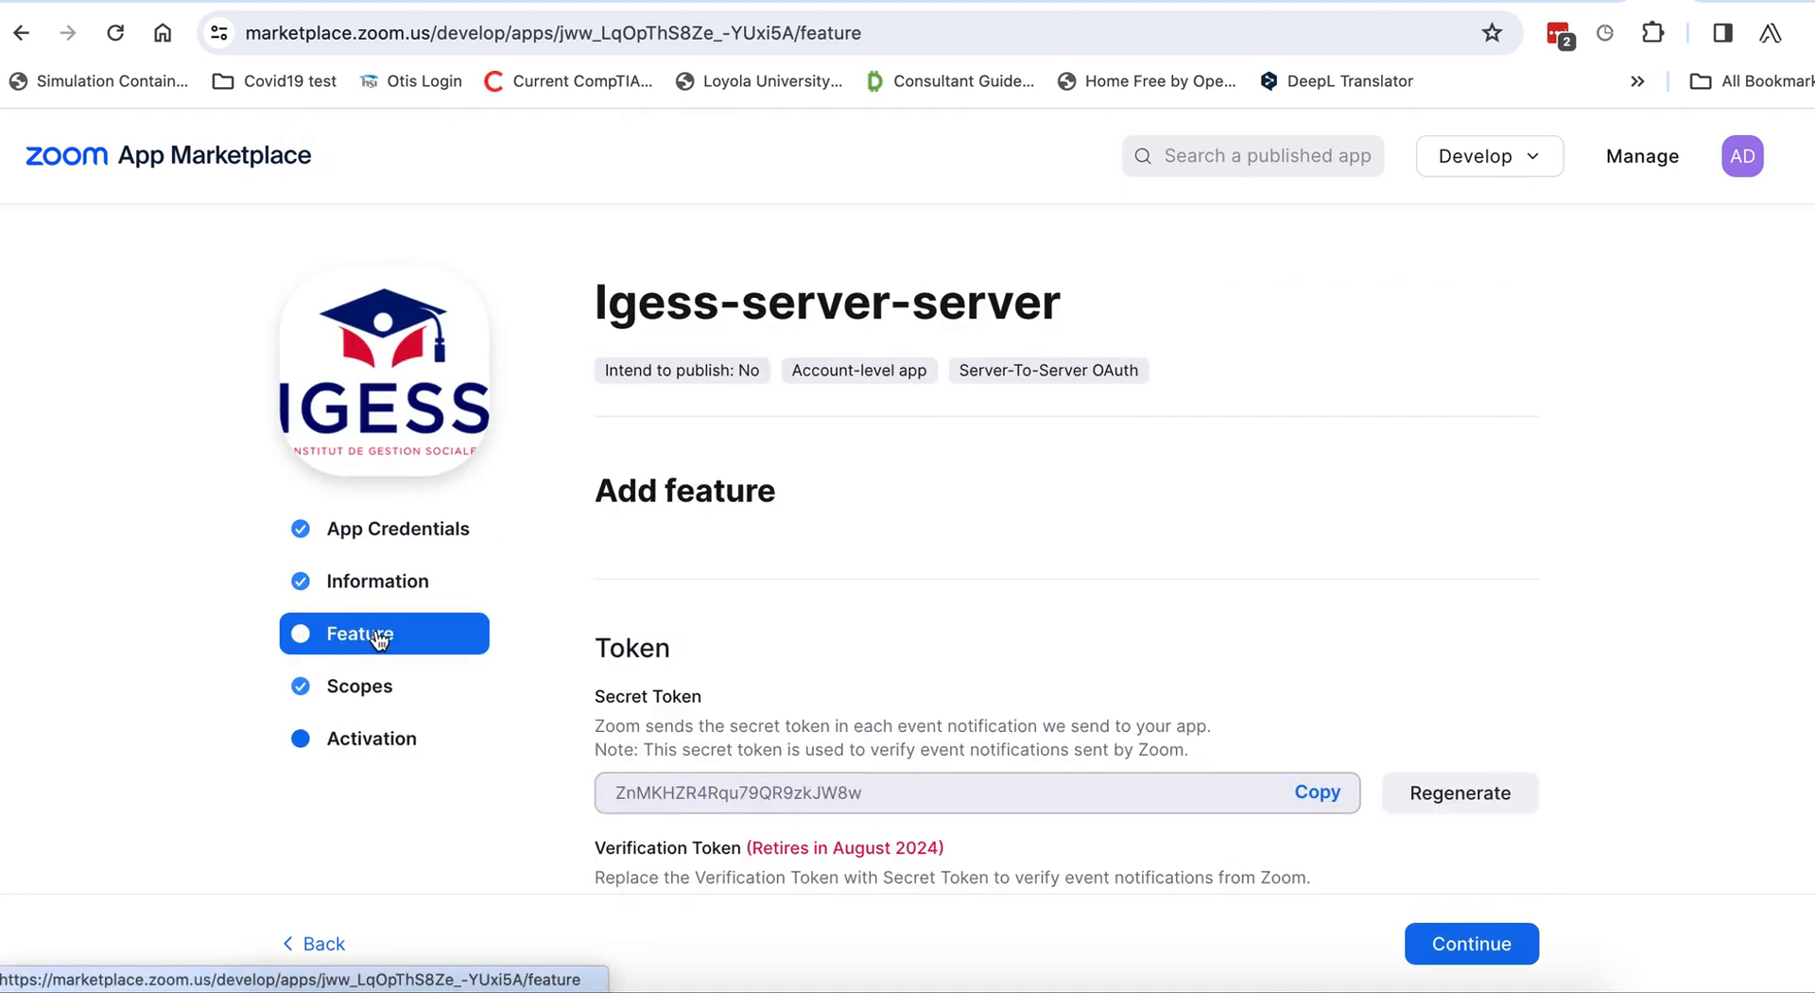
Review the meeting scopes on Igess-server-server's Scopes step and bring up Add Scopes.
scroll(775, 624, down, 2)
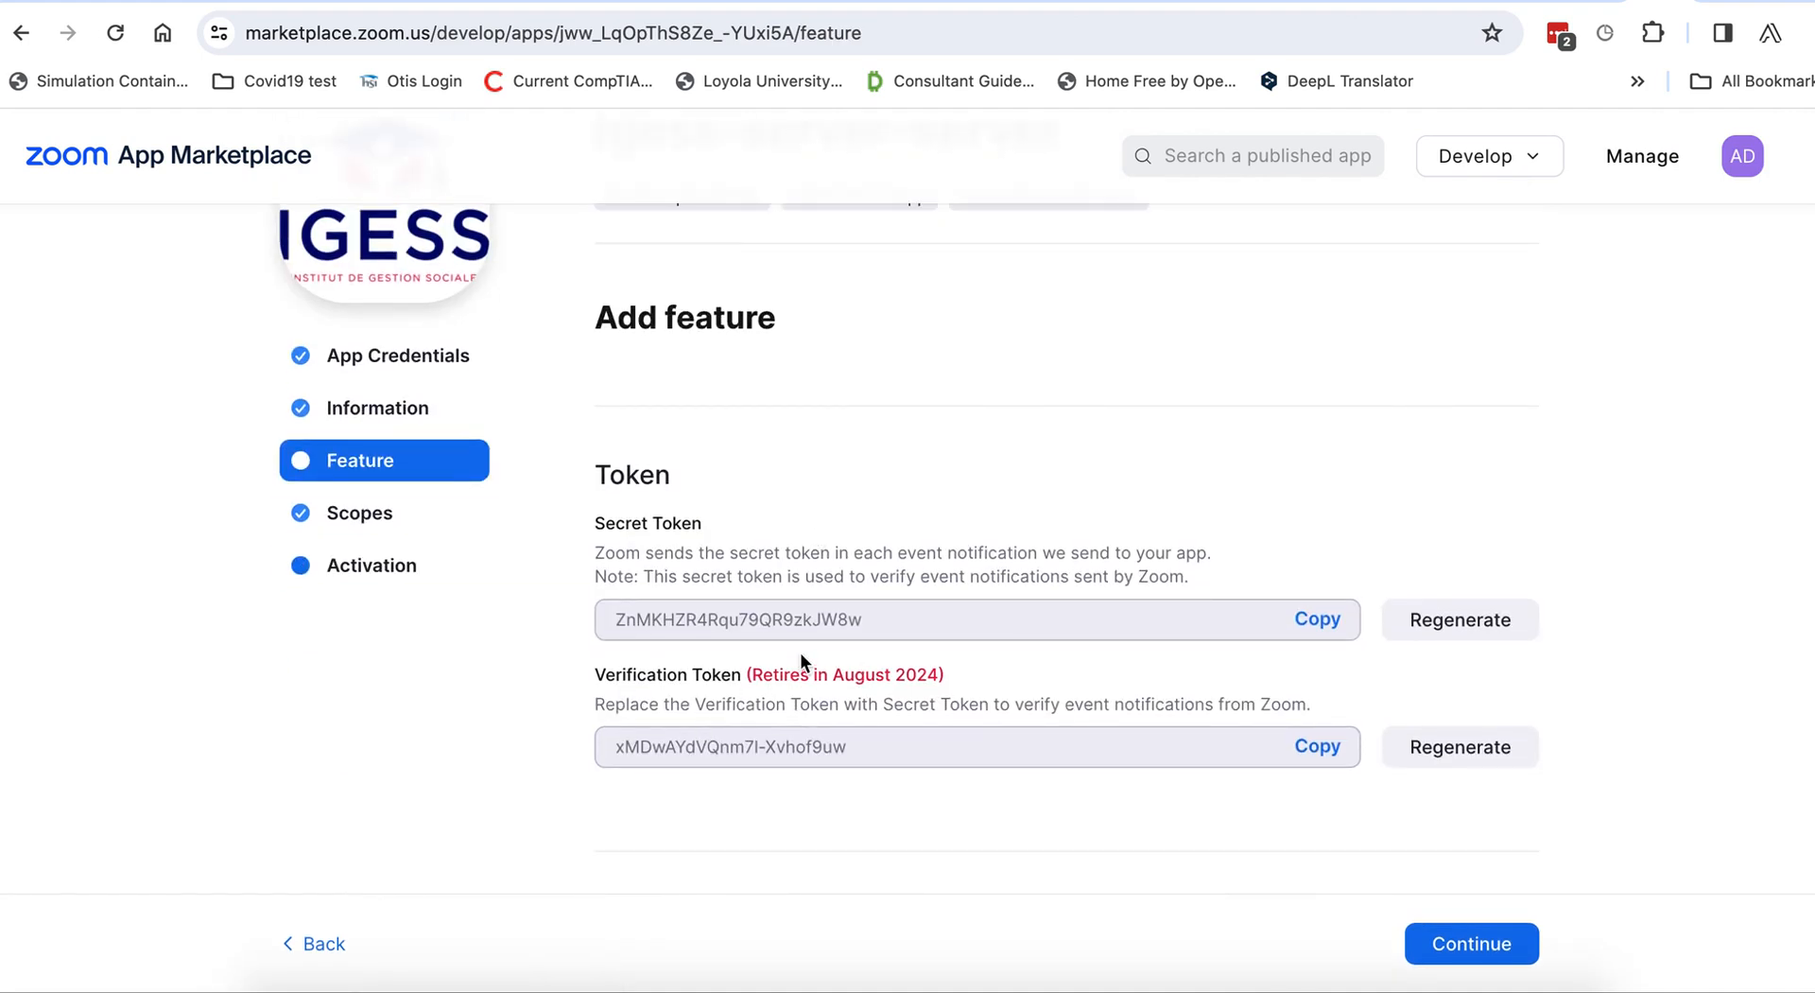
click(358, 512)
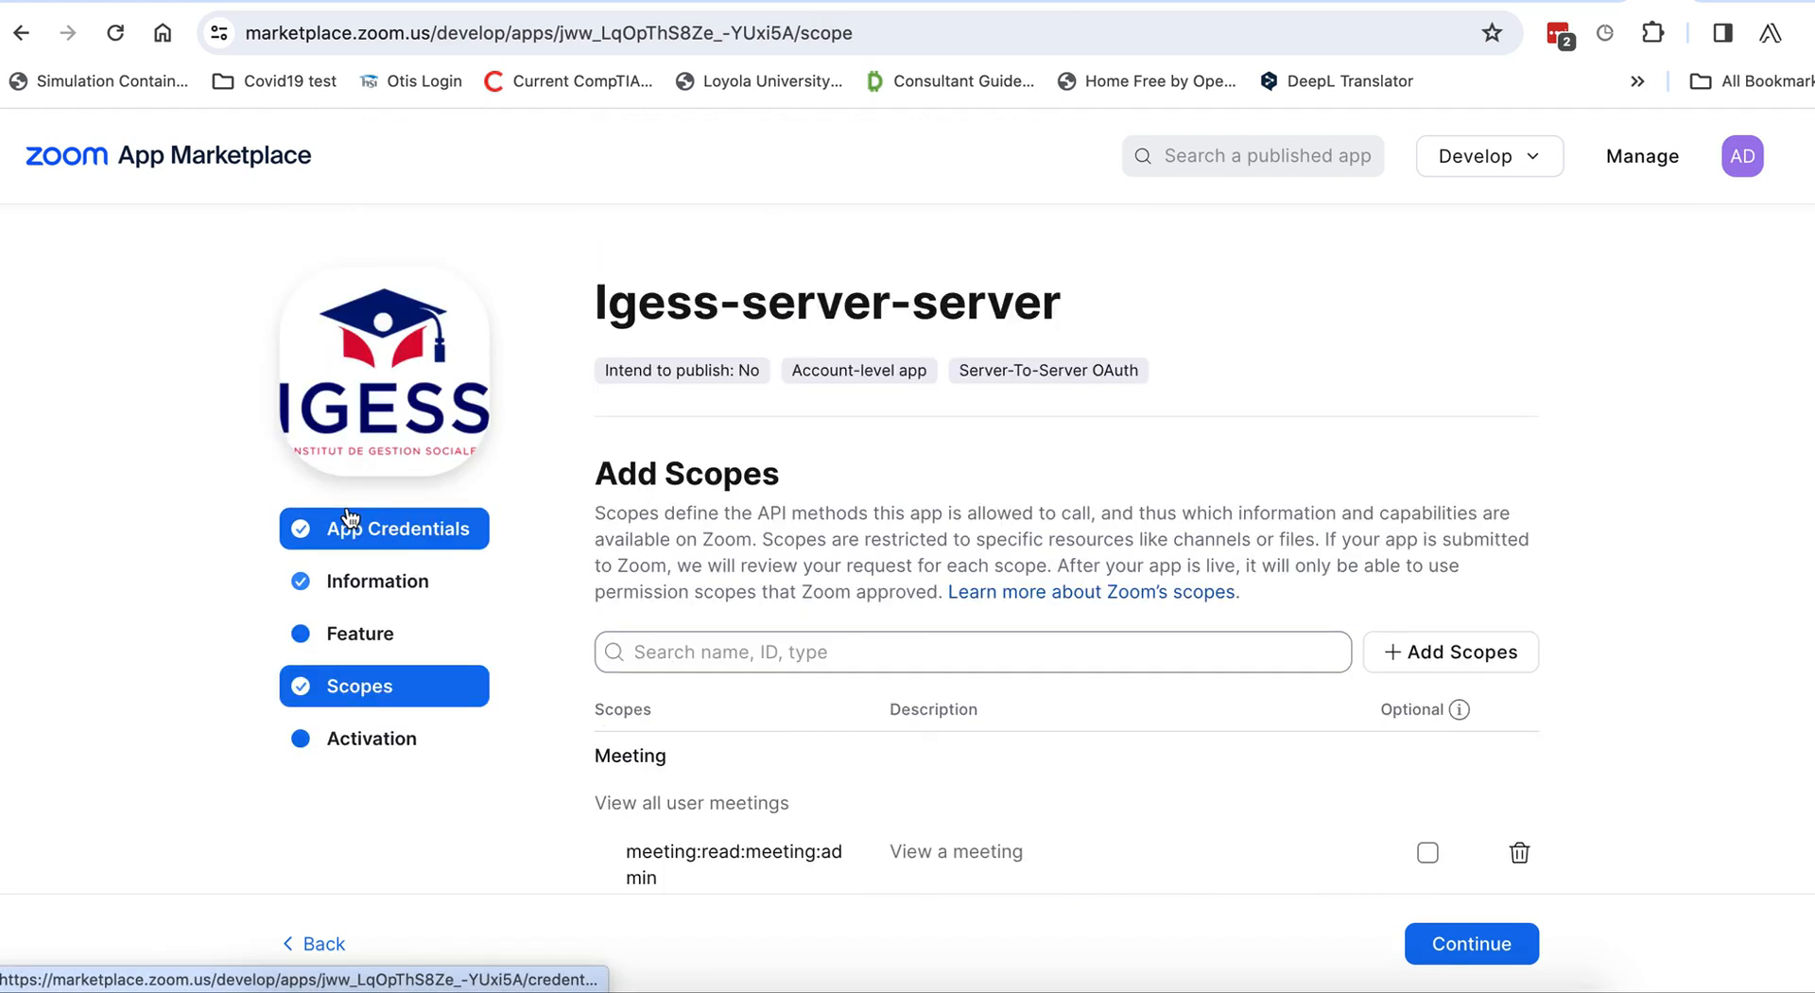
scroll(649, 596, down, 4)
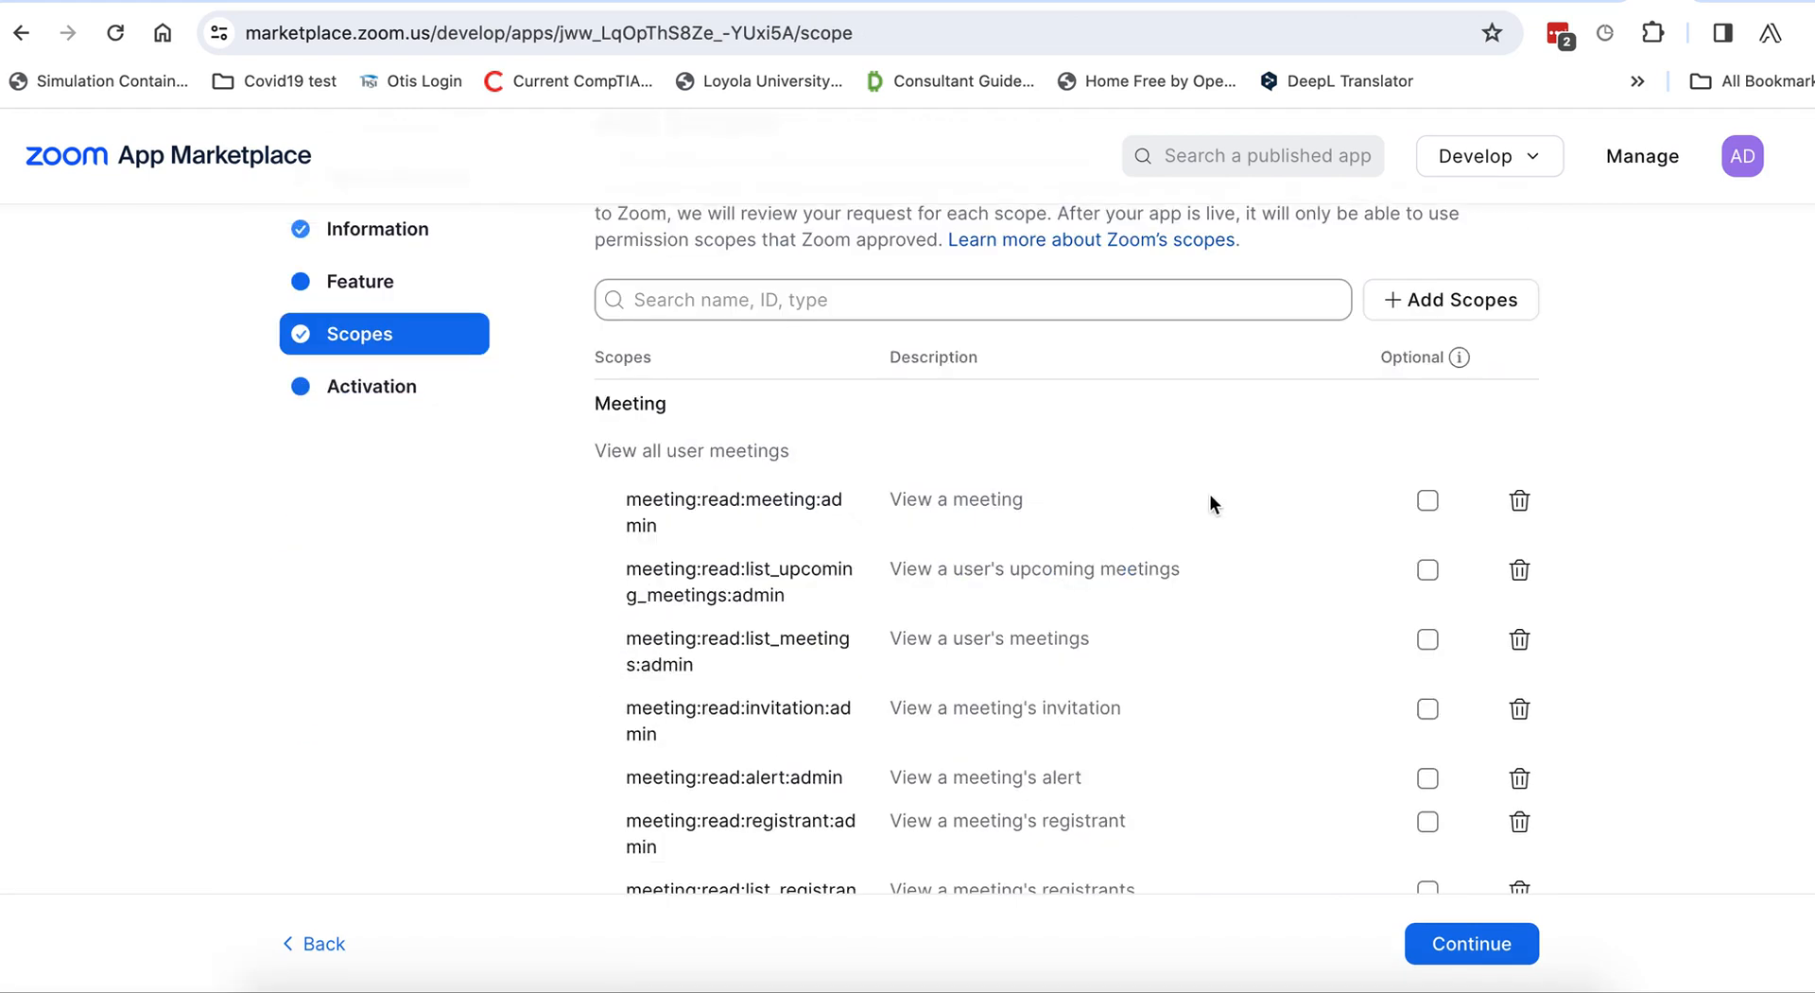
click(1485, 317)
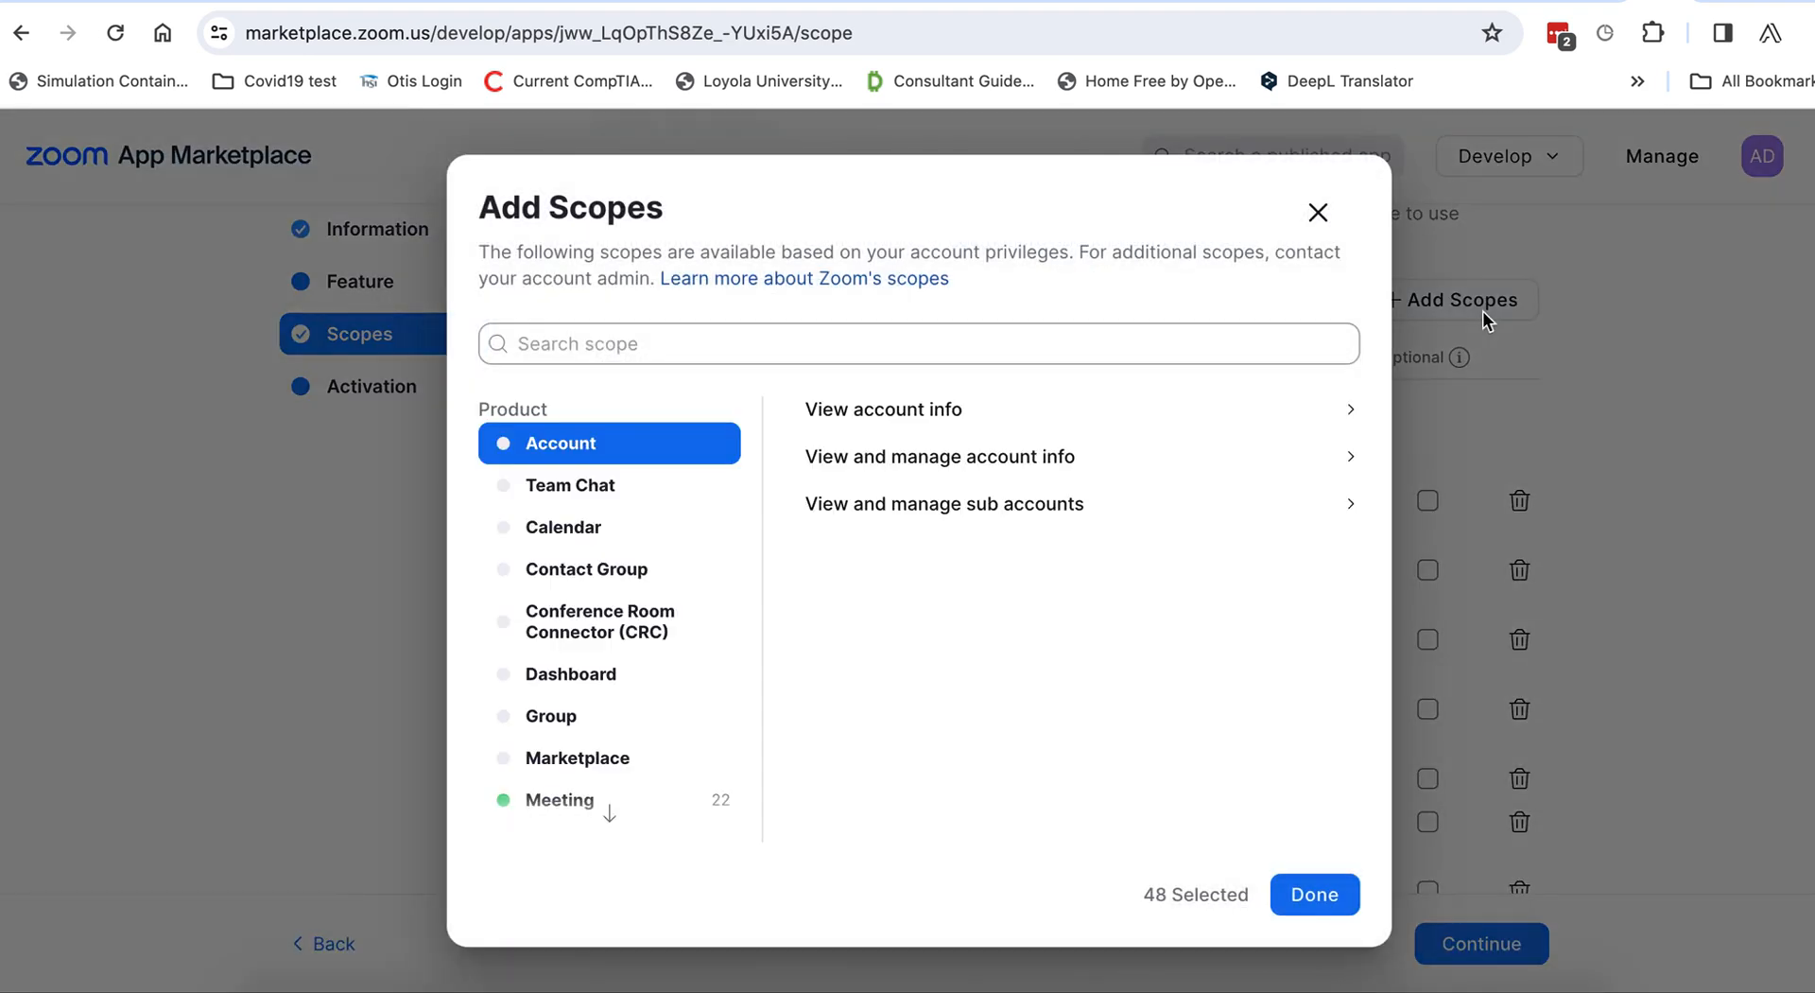
Browse the Meeting scopes, noting the count of 48 selected scopes.
scroll(623, 624, down, 1)
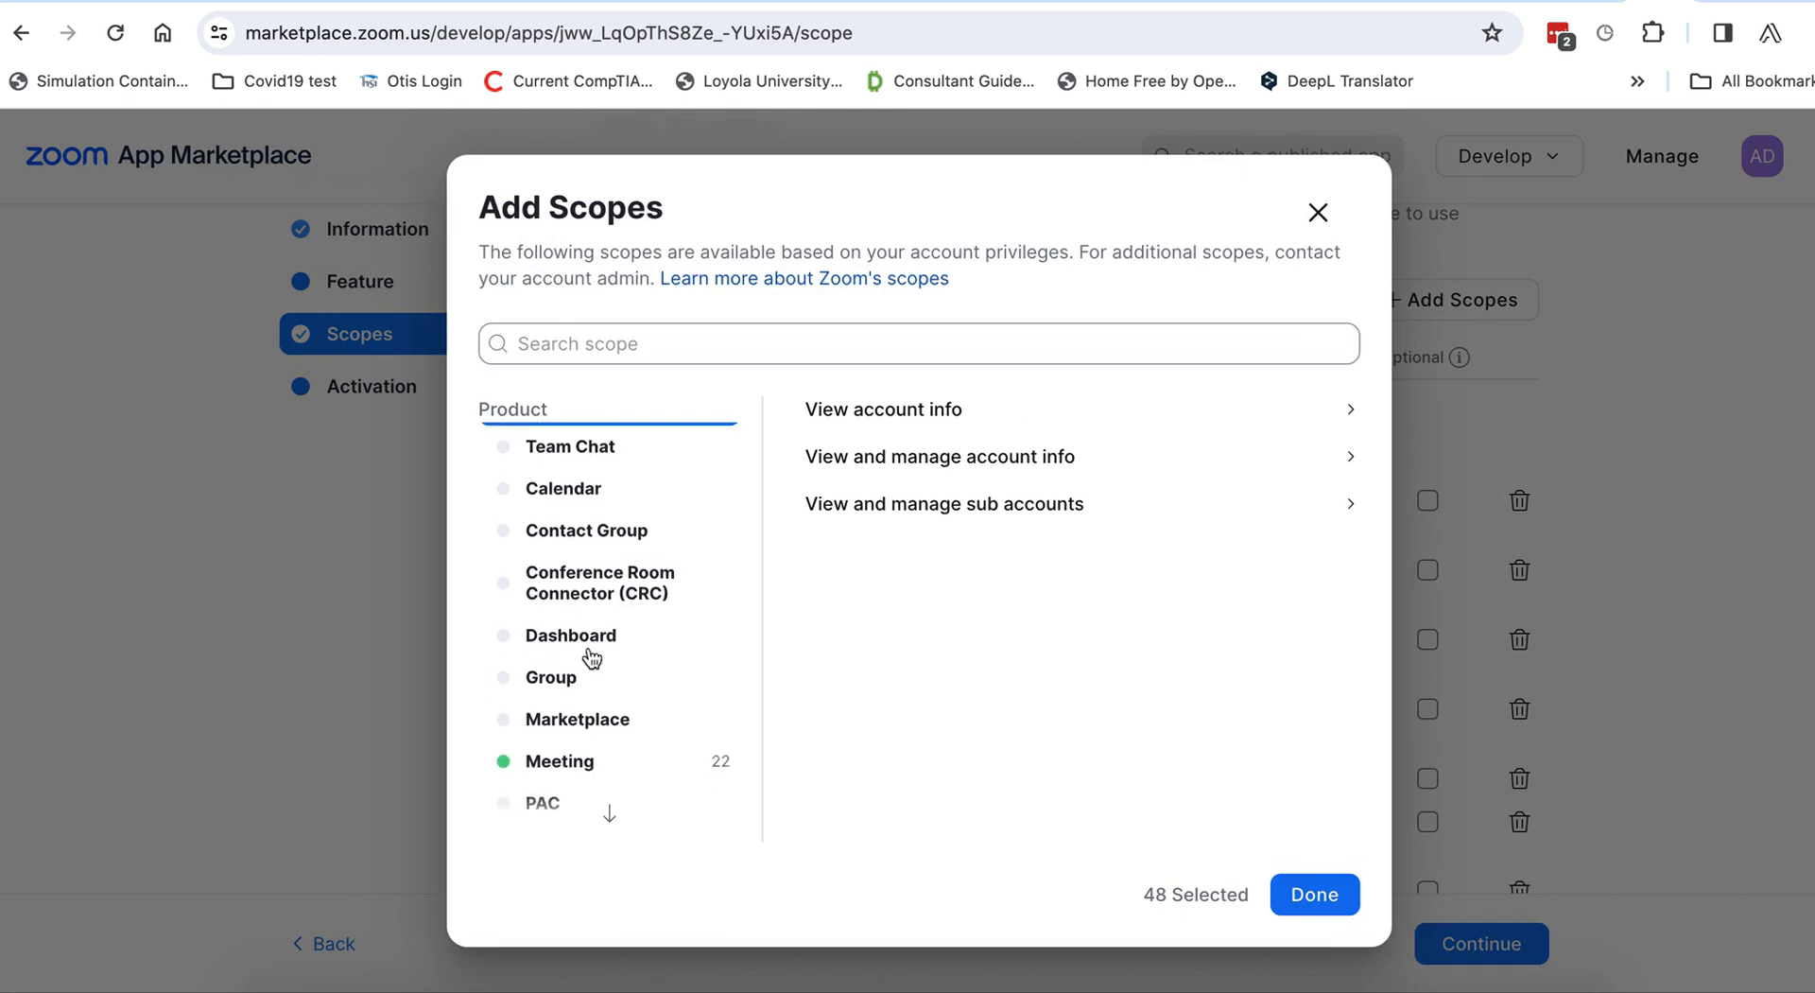
click(546, 754)
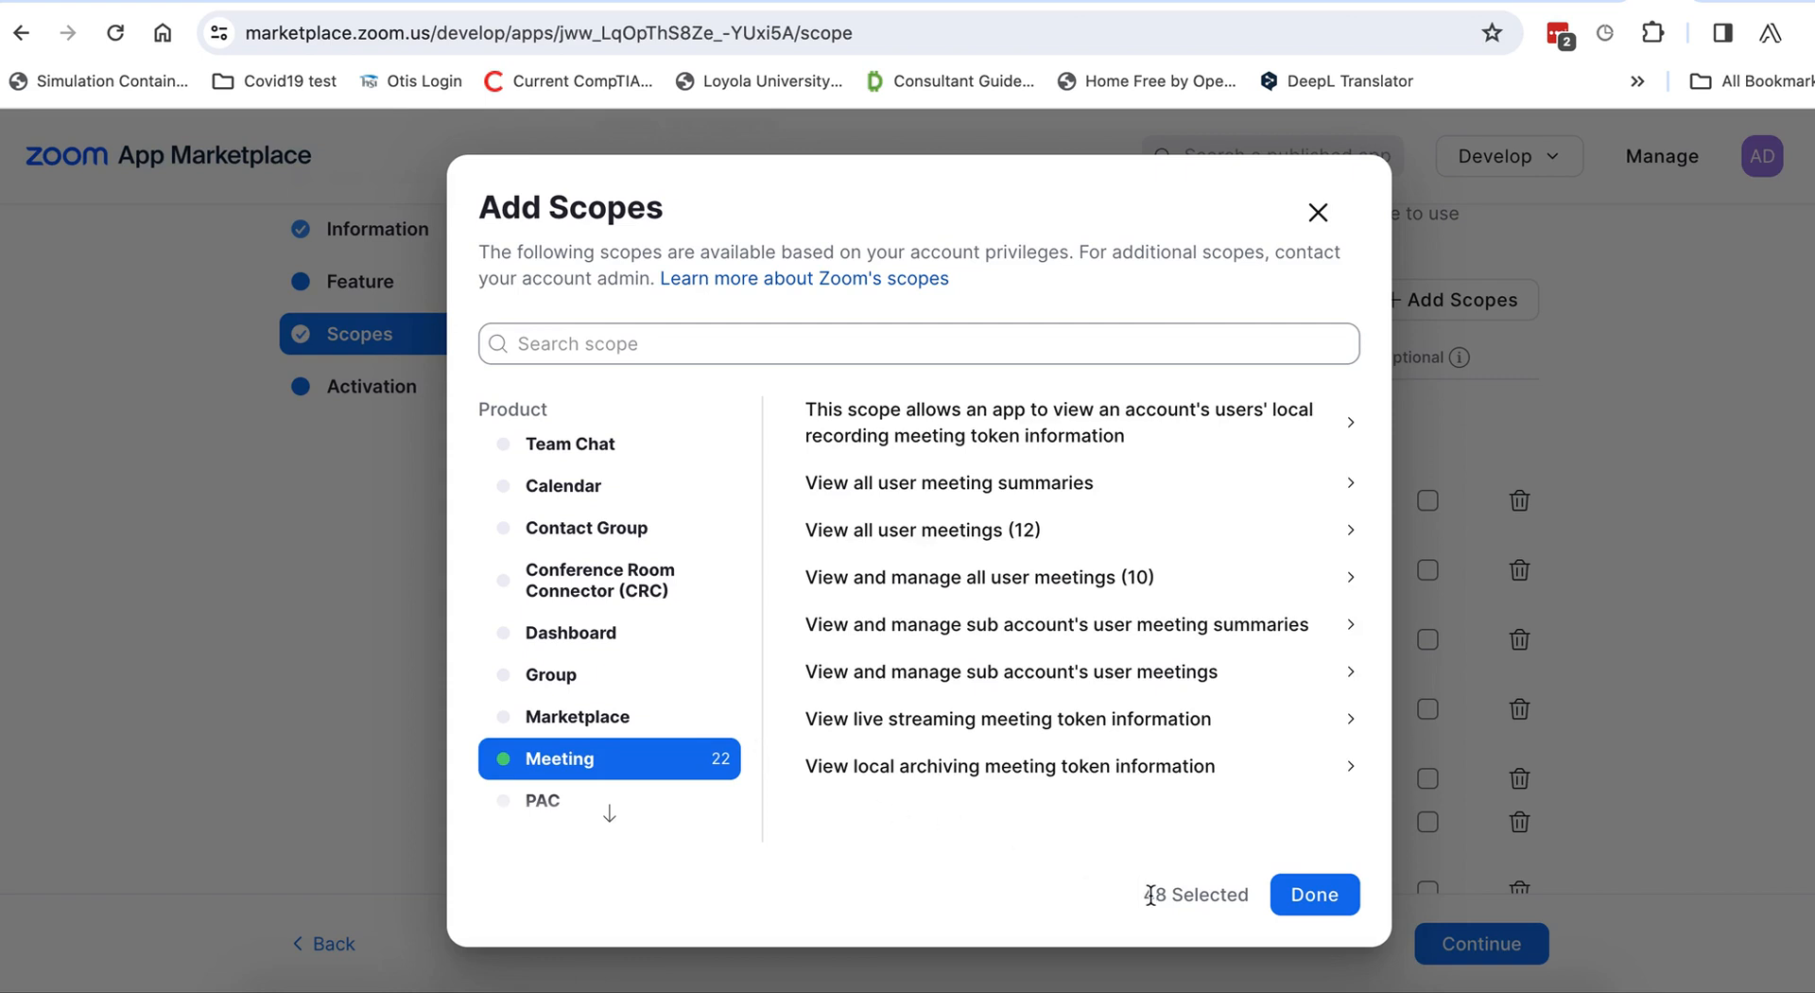
drag(1143, 895, 1229, 897)
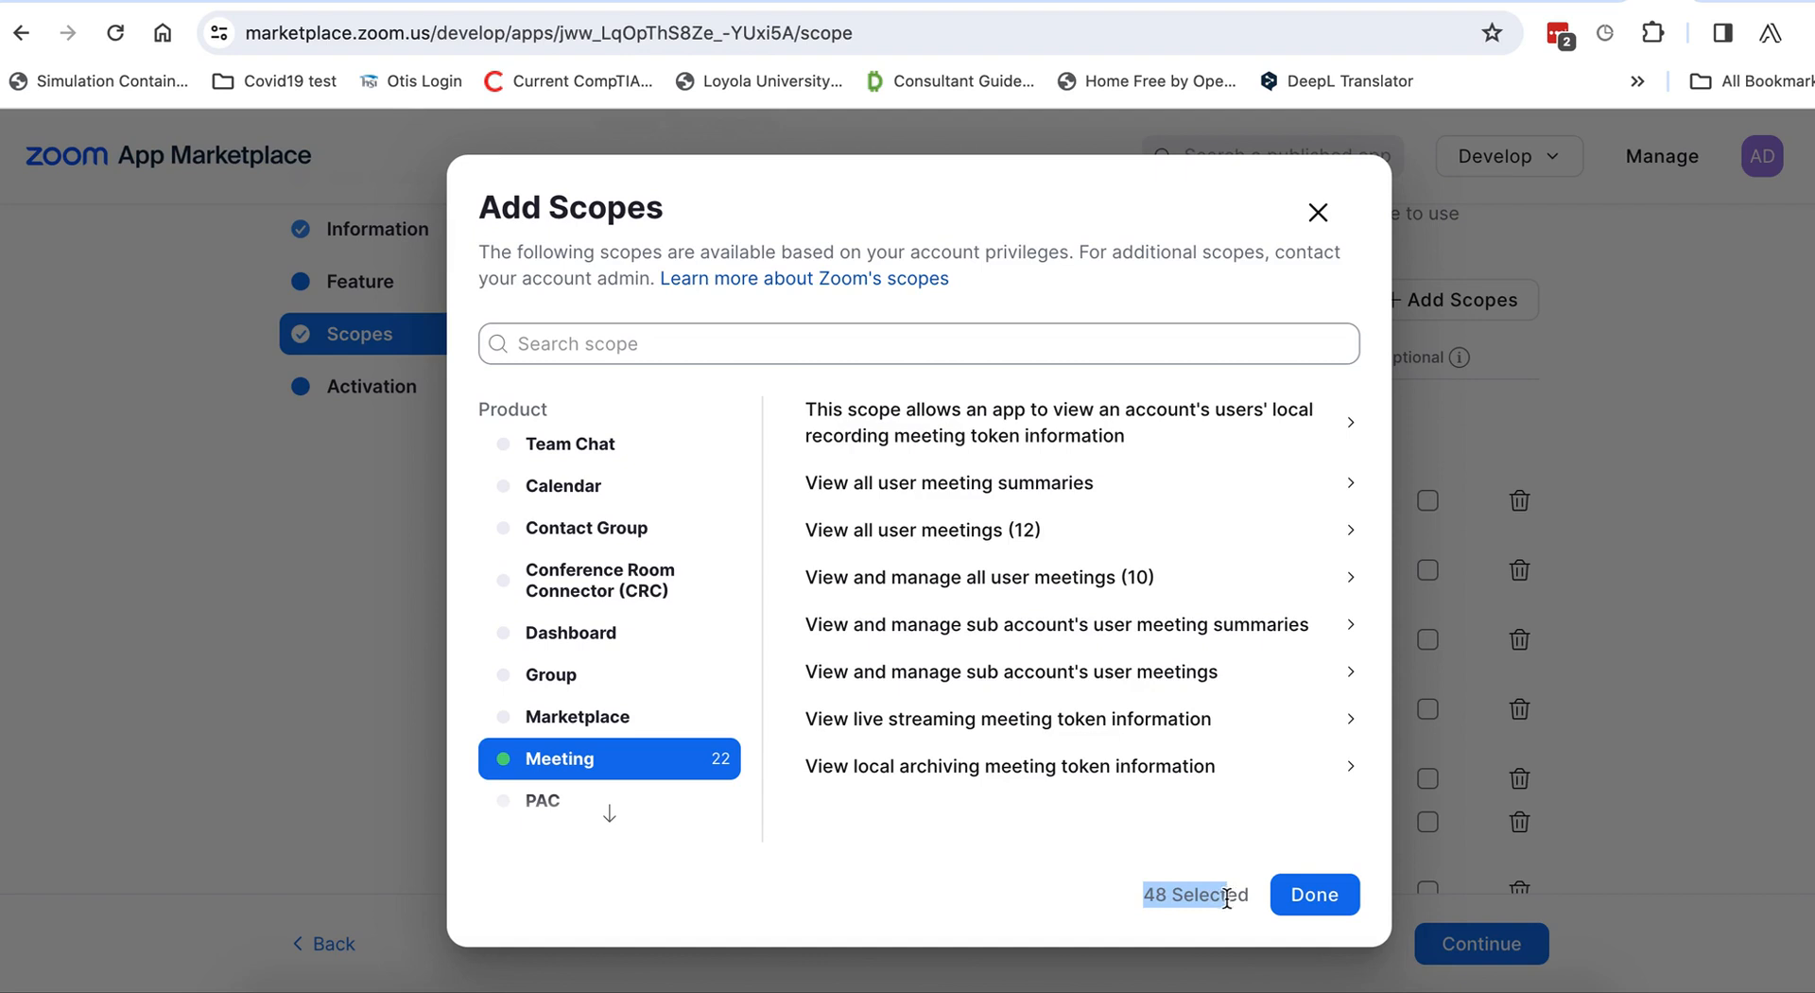
scroll(624, 667, down, 3)
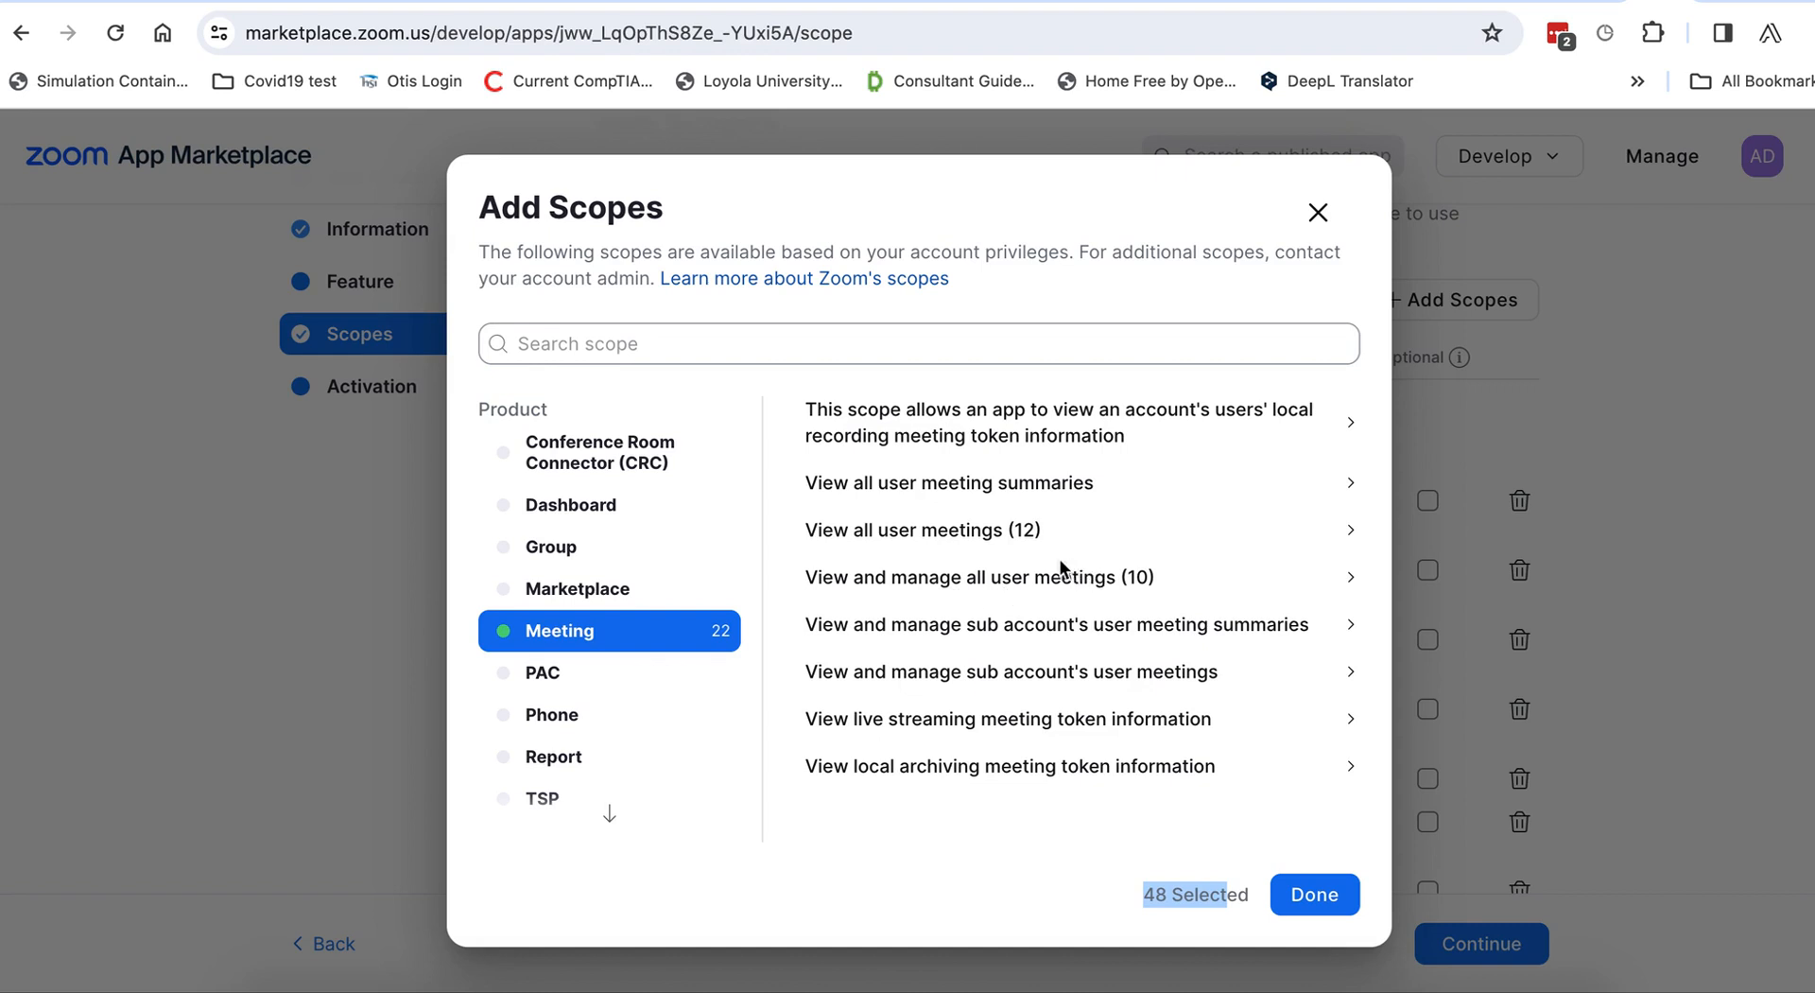
scroll(1094, 591, down, 1)
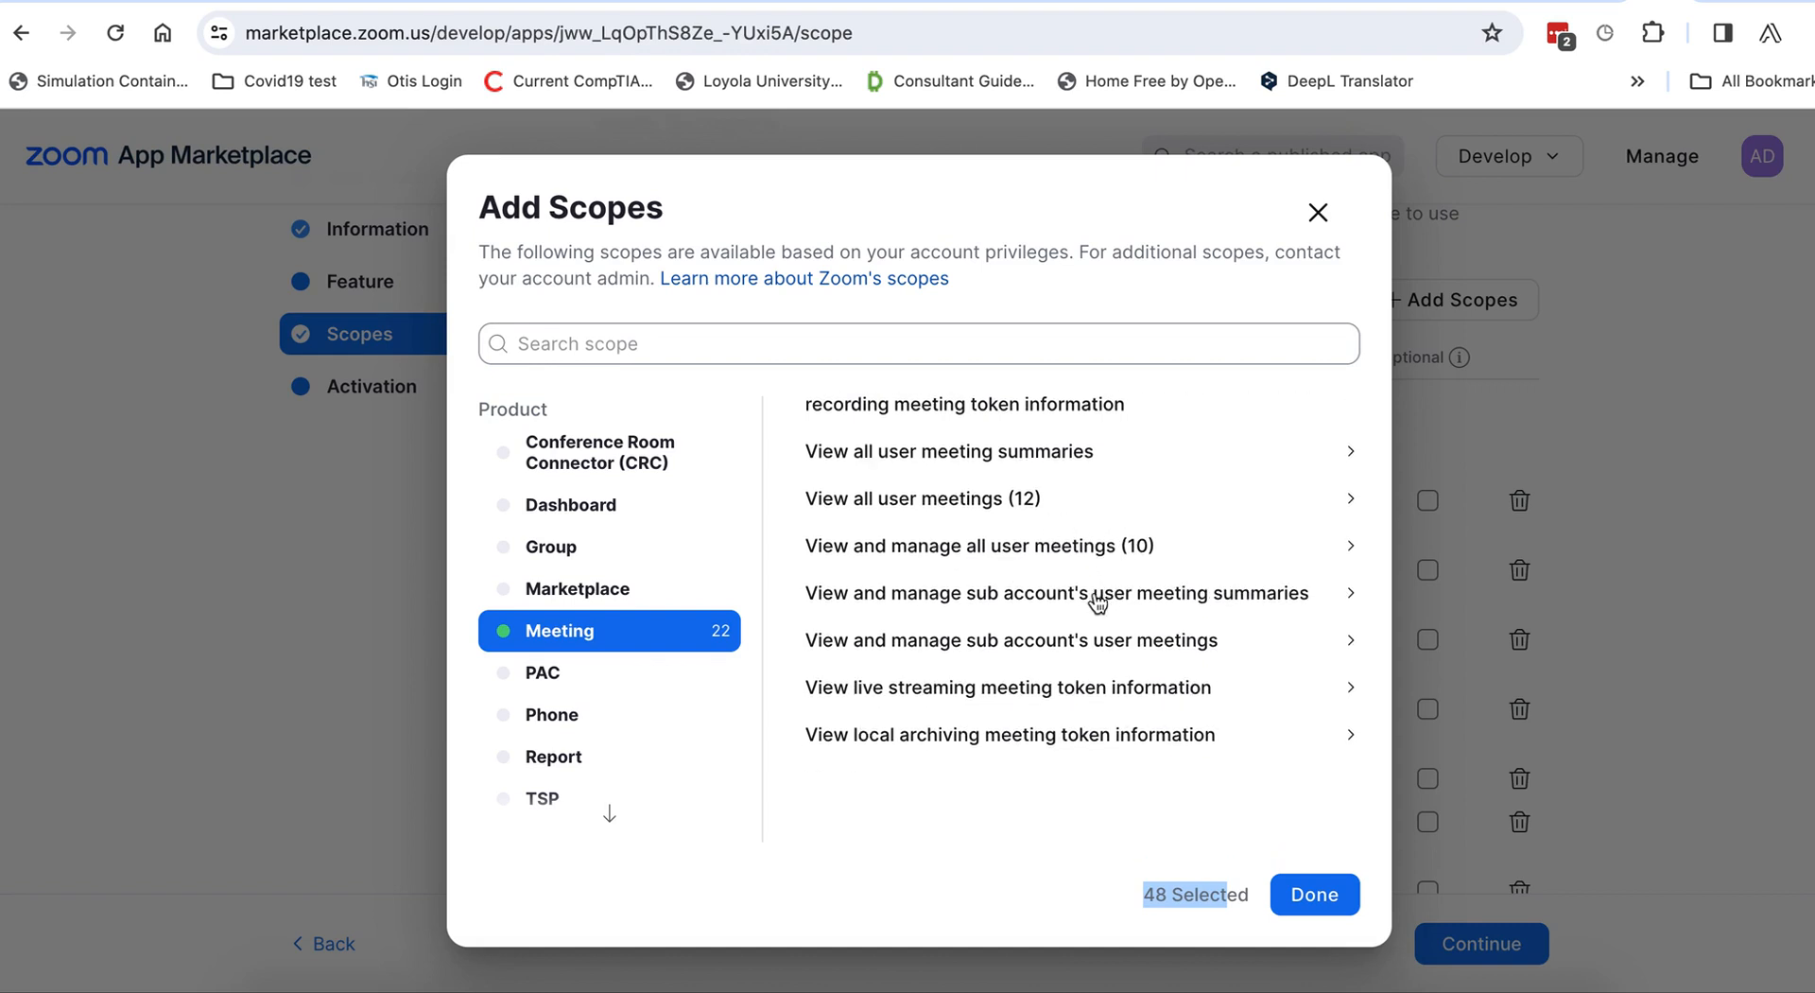
scroll(1095, 605, up, 1)
scroll(558, 719, down, 5)
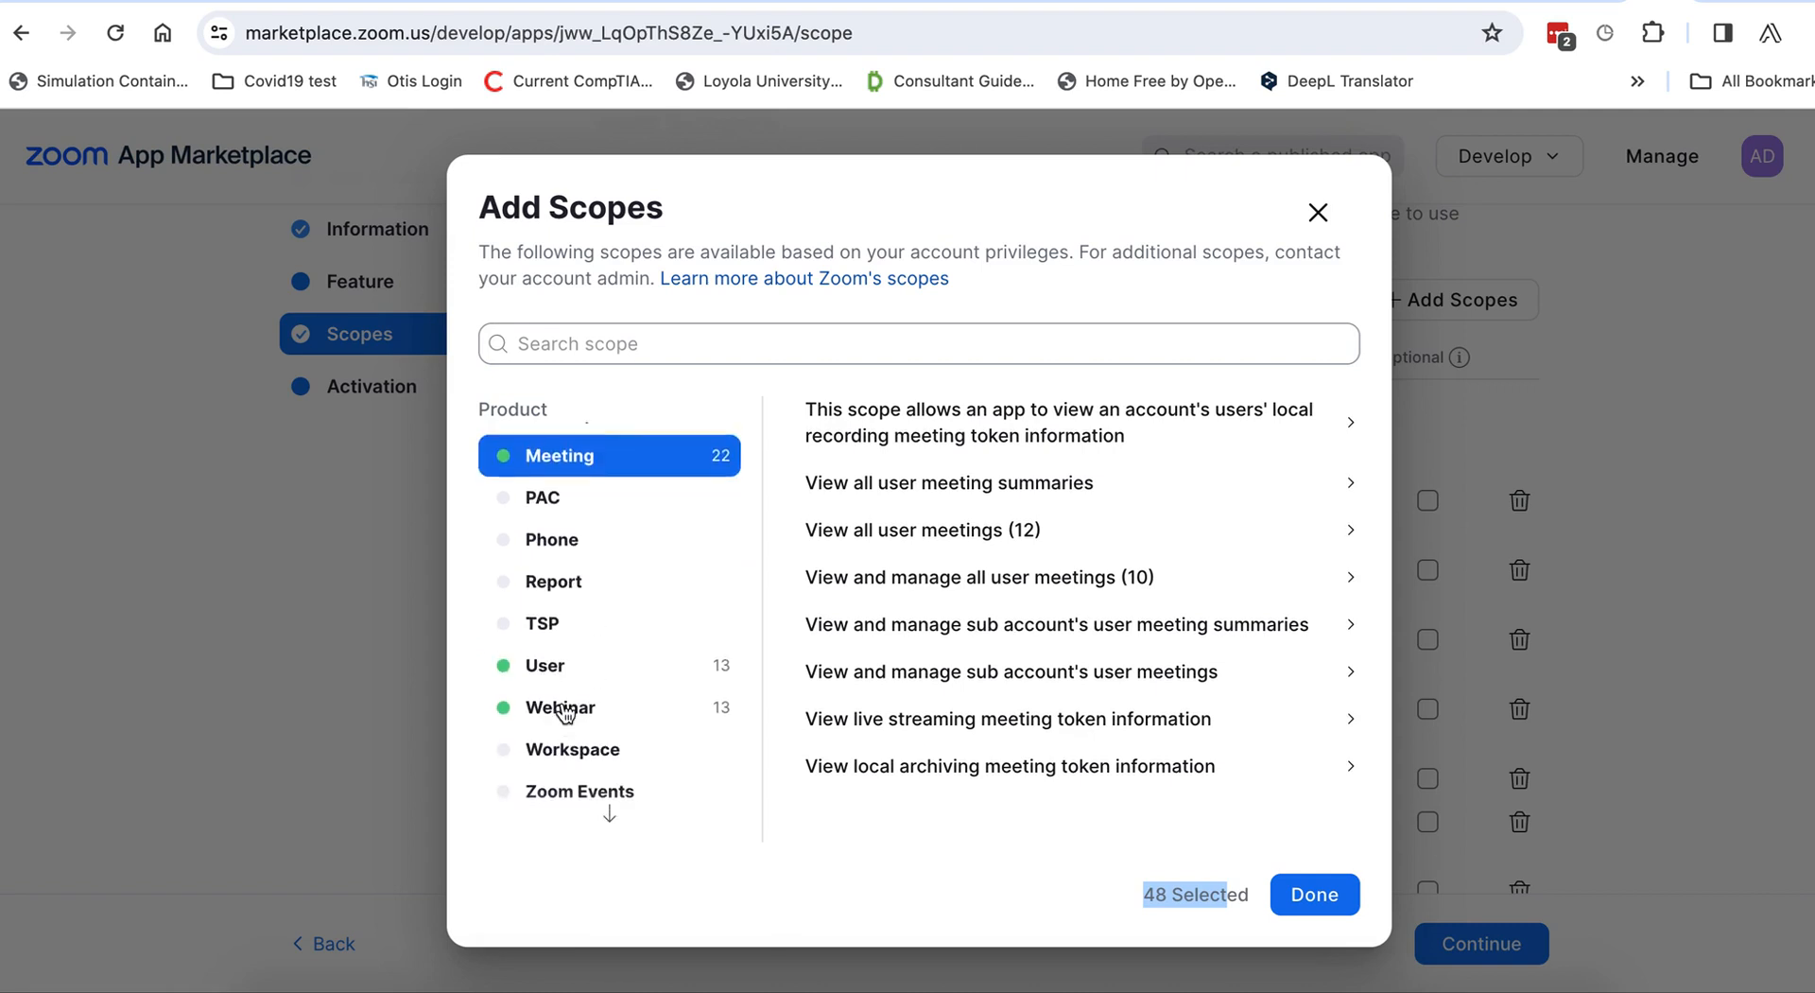
Inspect the User scopes, expanding the user-information group.
click(551, 627)
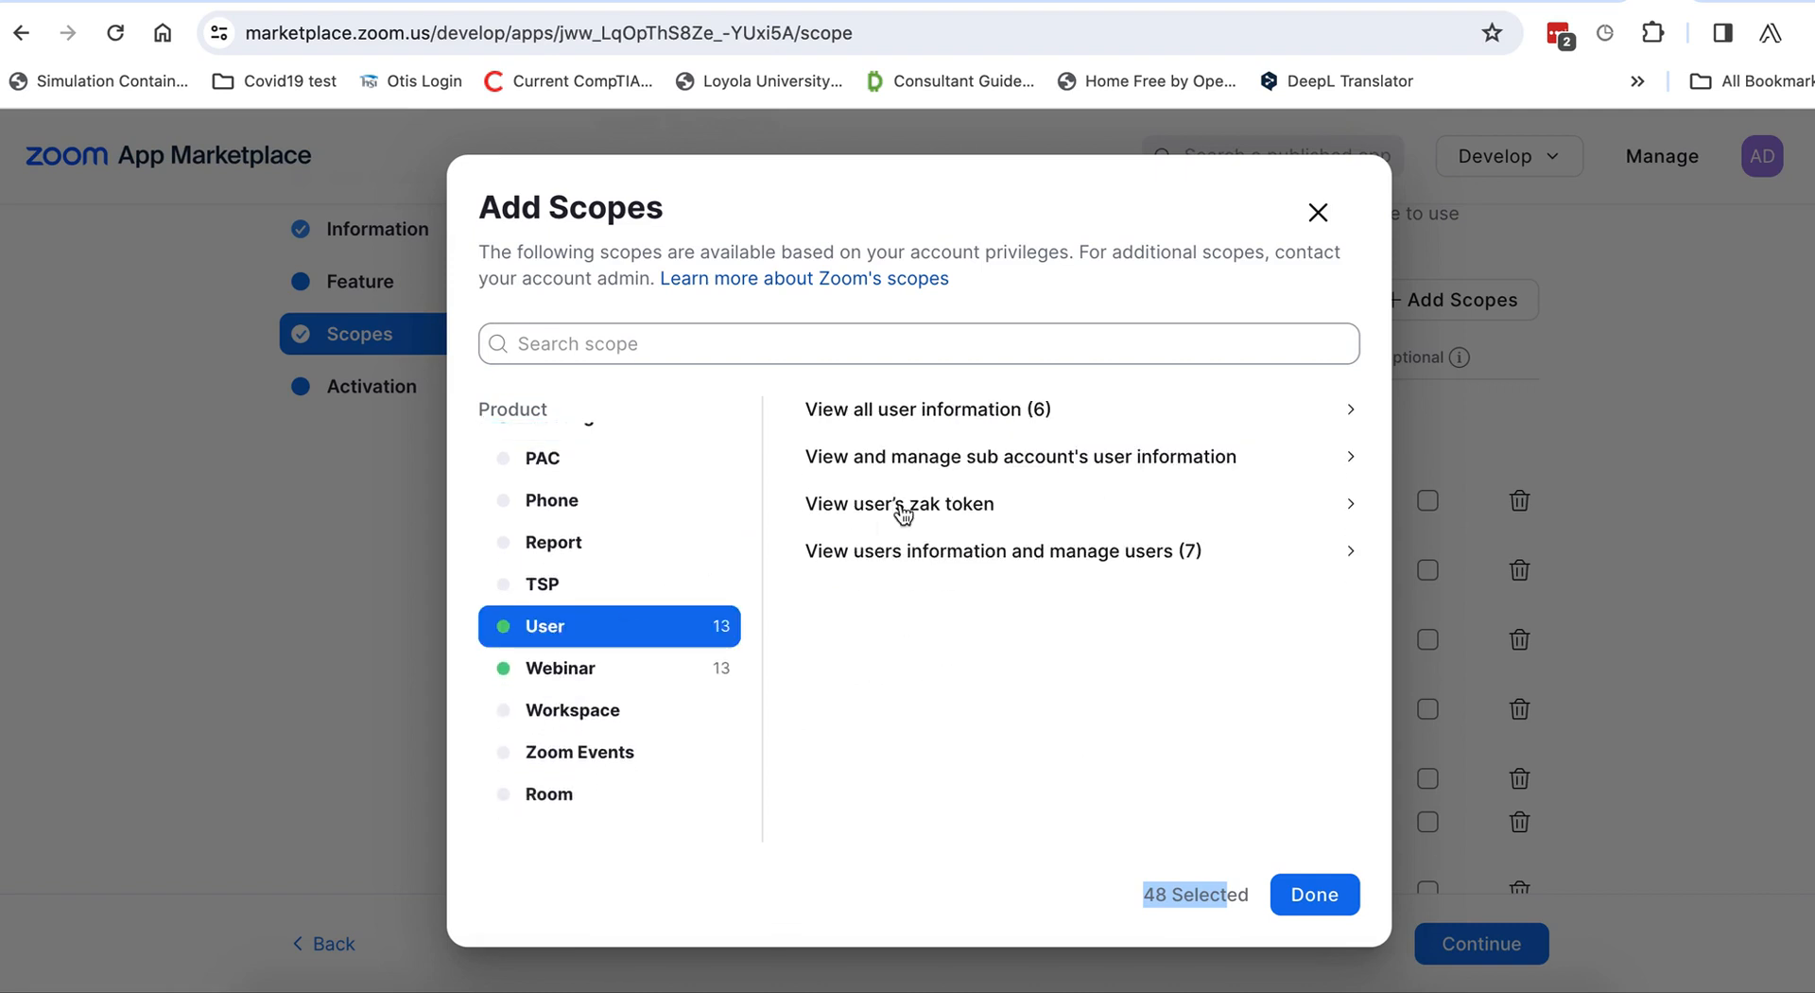
click(935, 414)
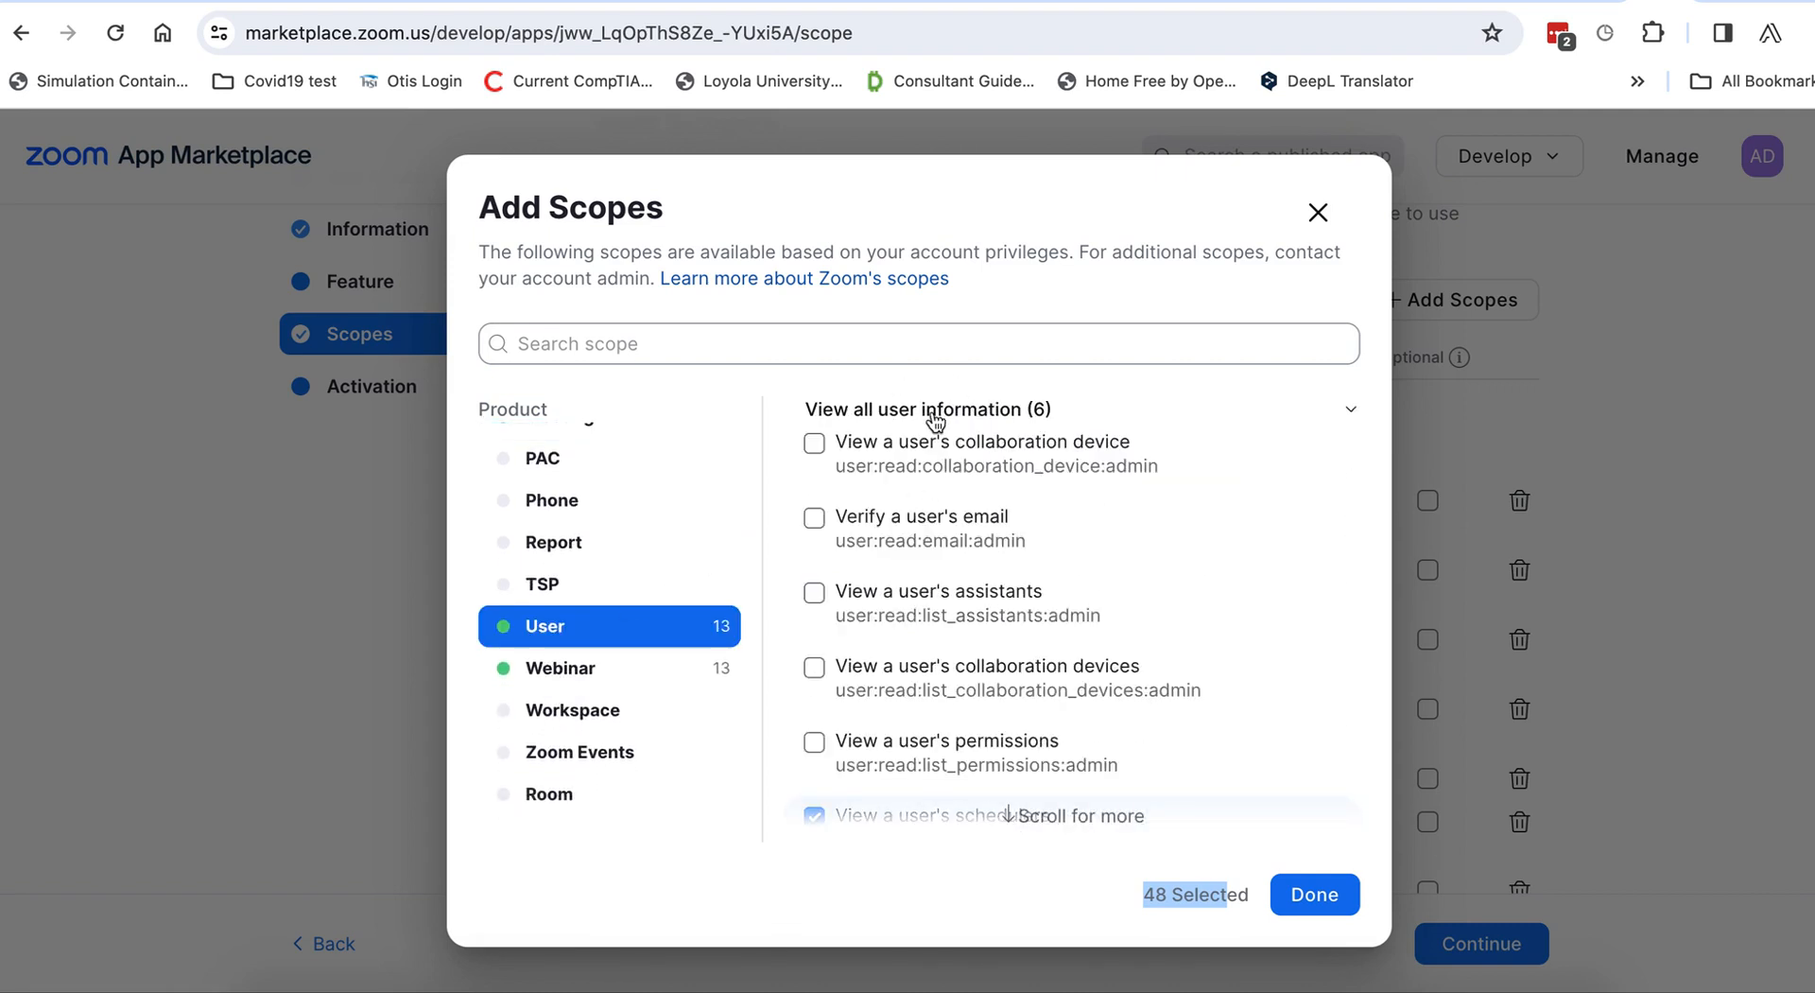
scroll(931, 733, down, 3)
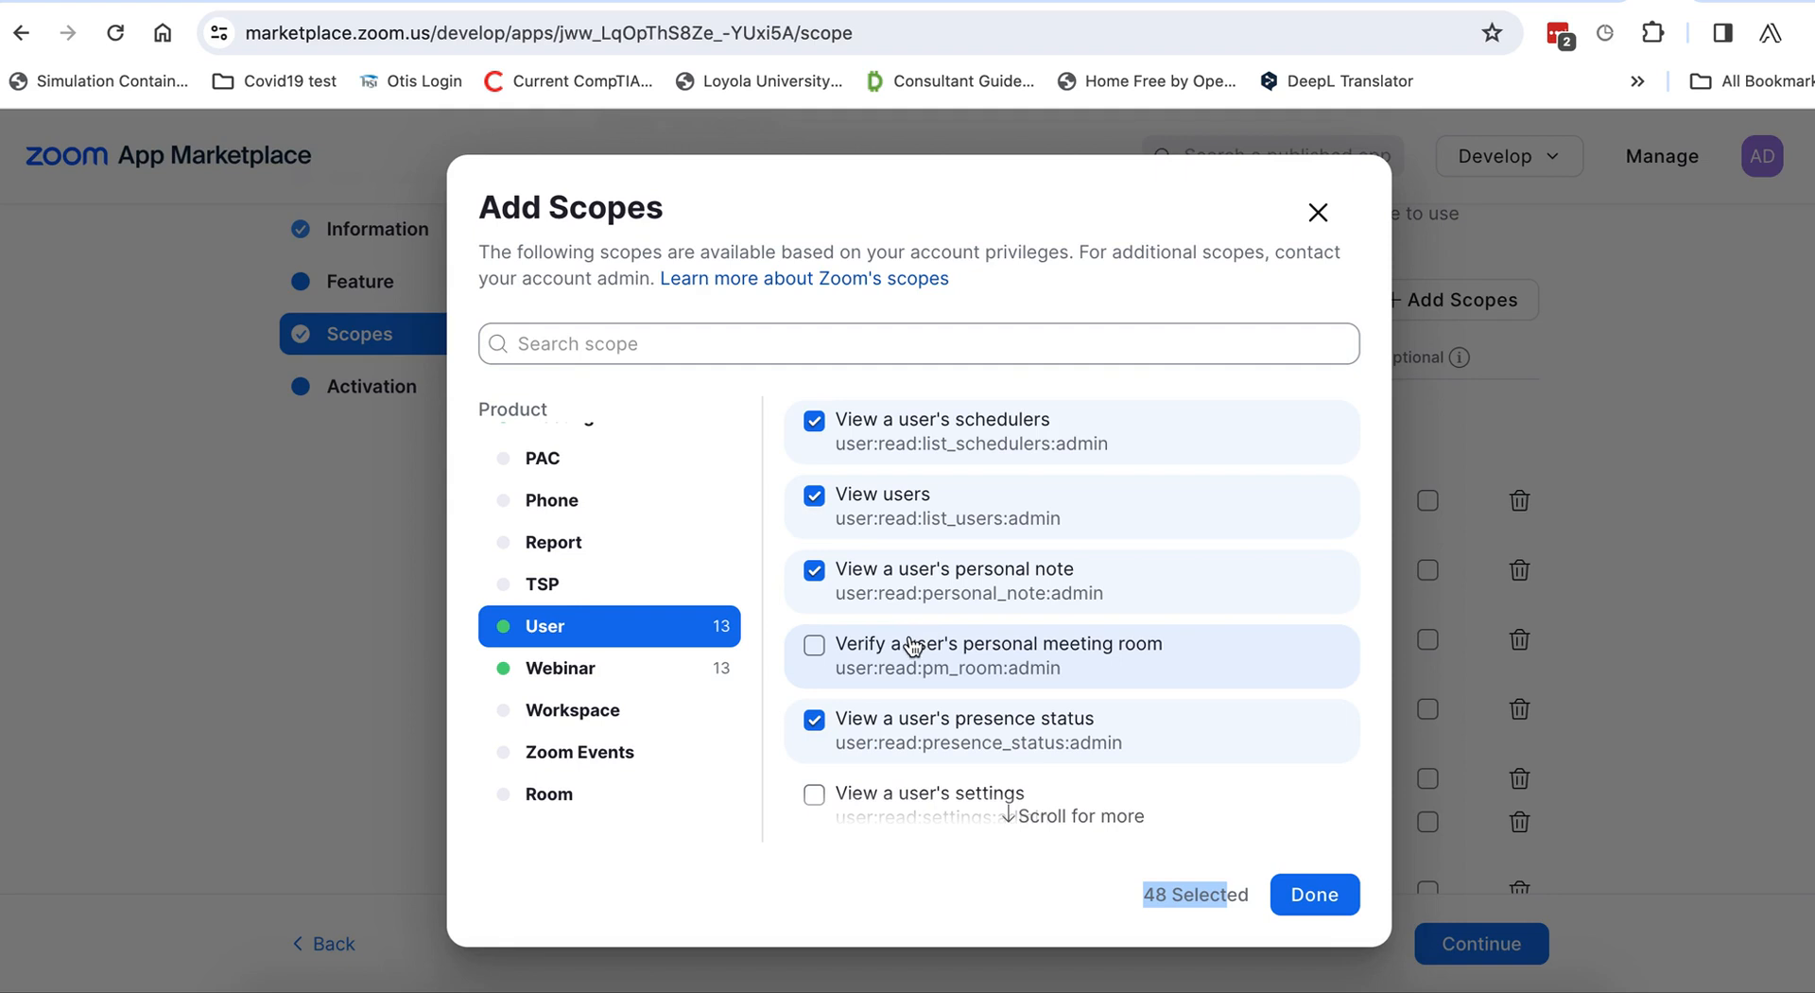
Inspect the Webinar manage-all-webinars scopes and confirm the 48 selected scopes with Done.
click(569, 678)
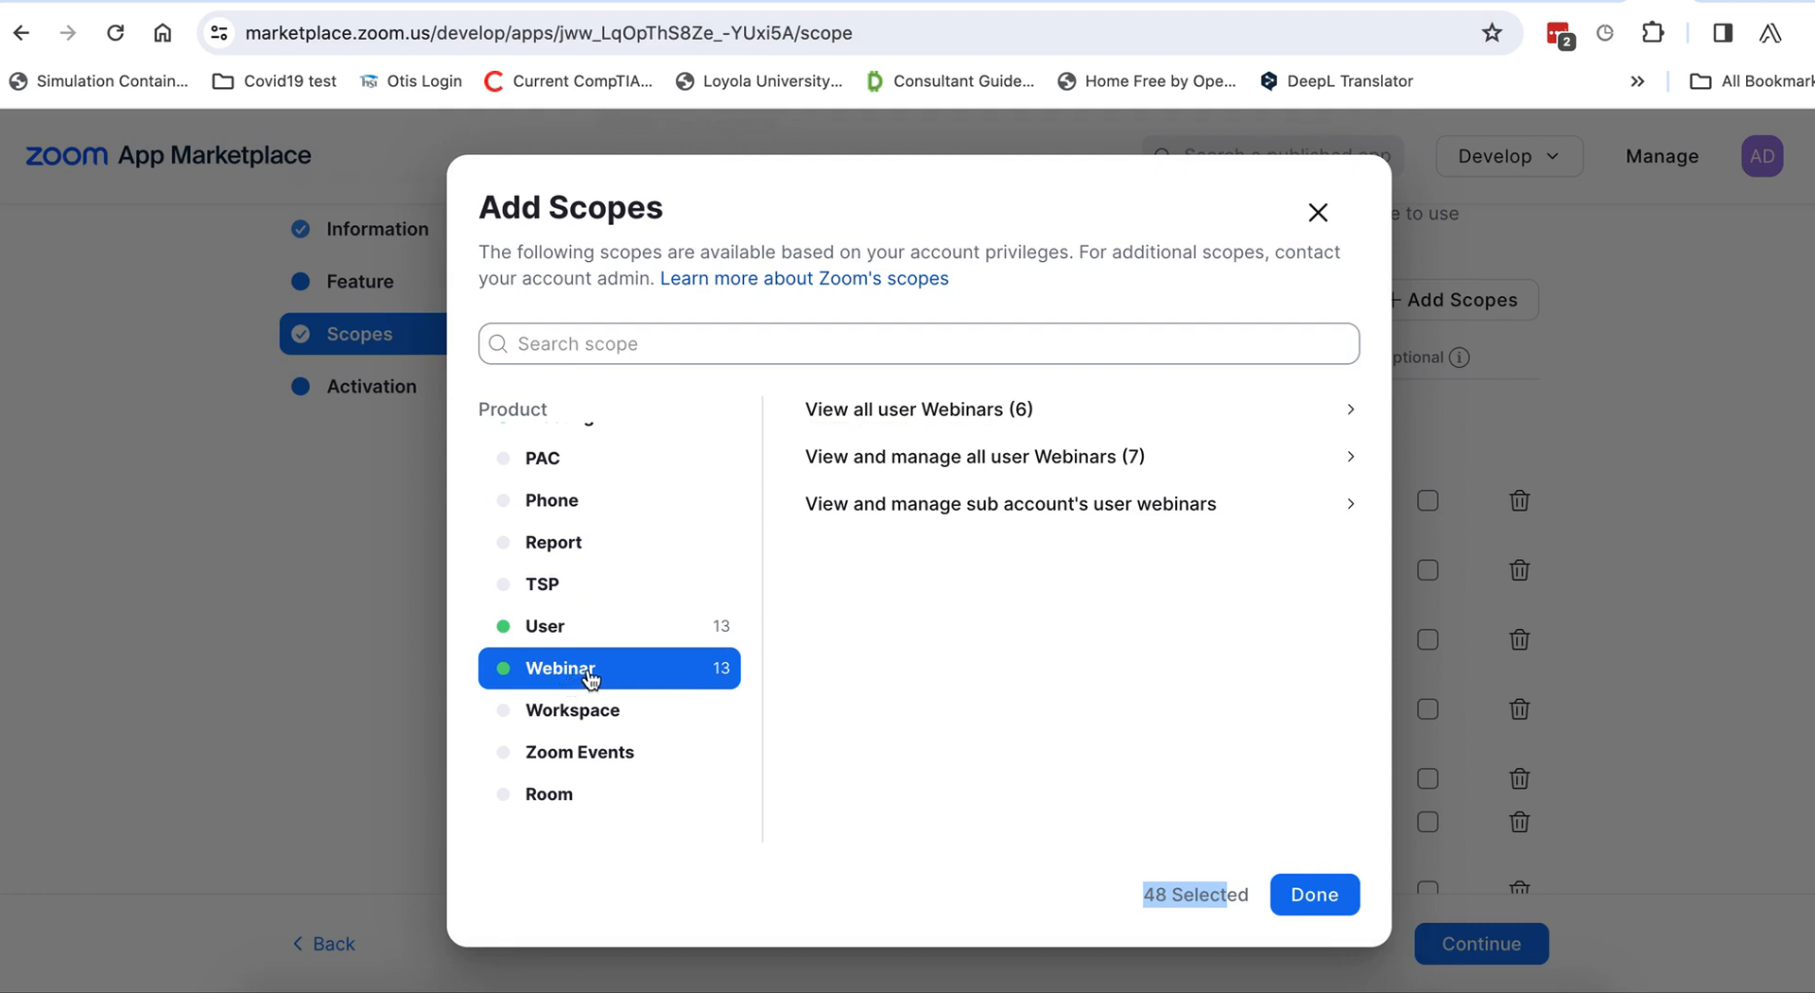
click(1018, 459)
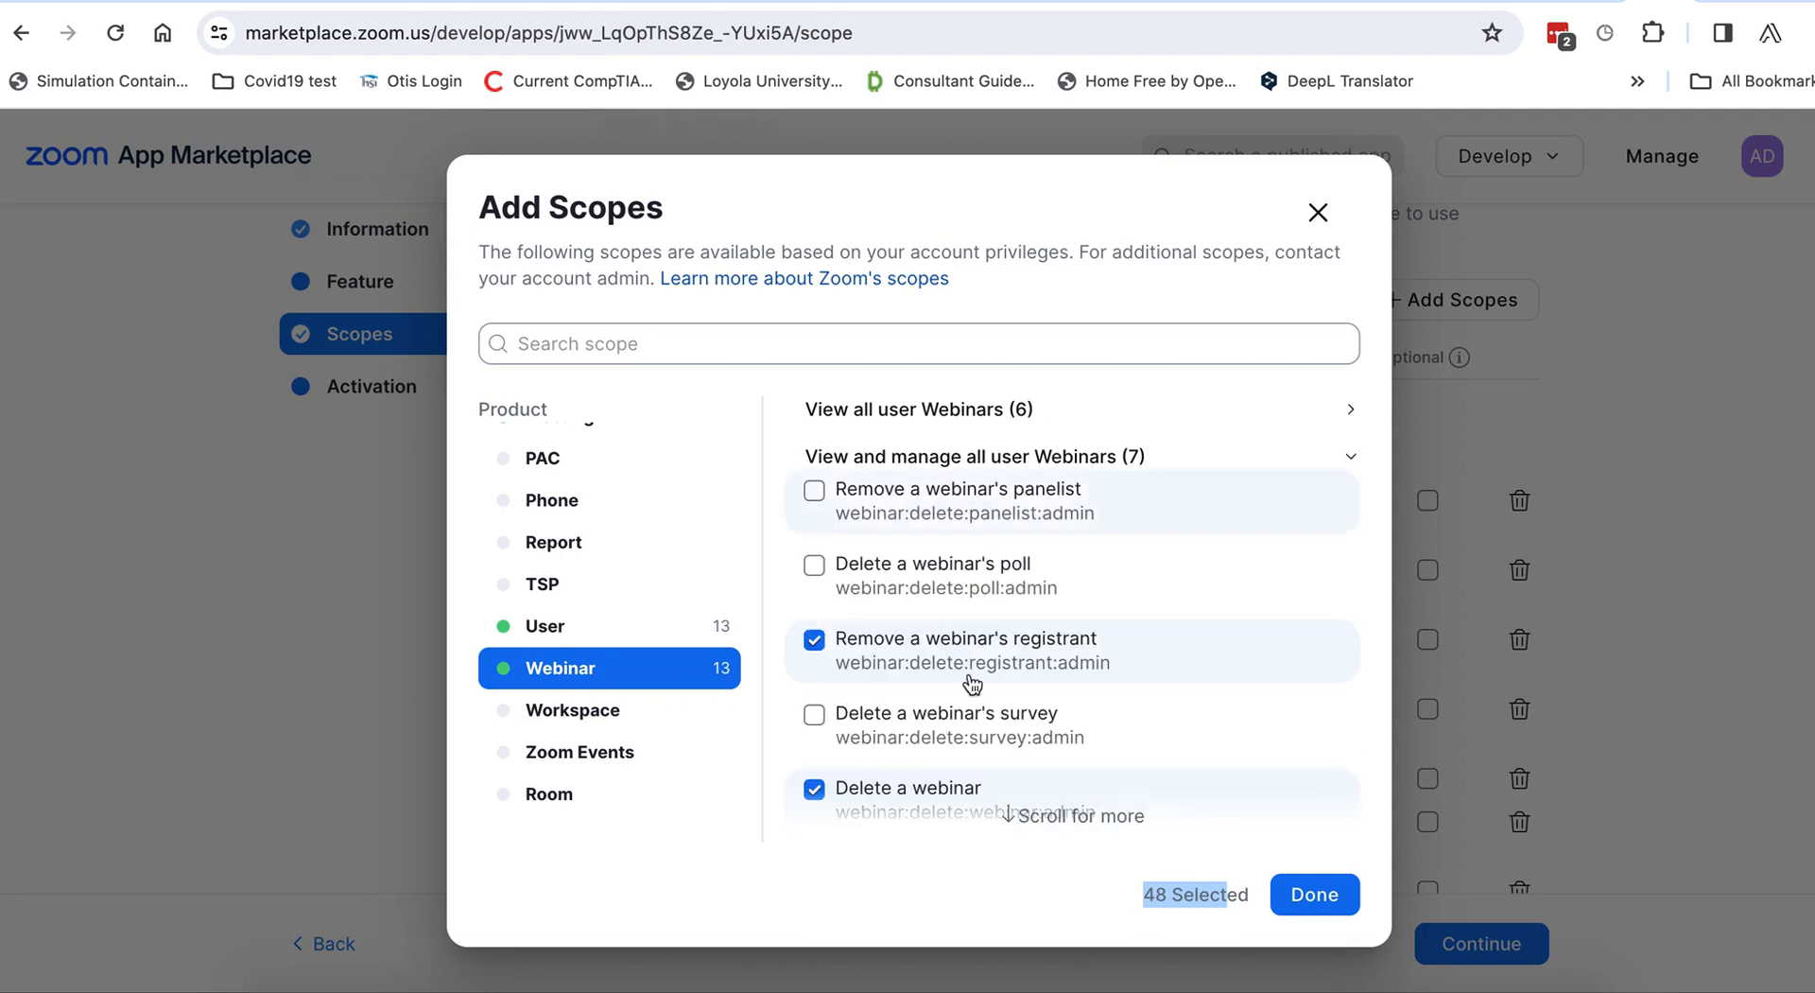
scroll(970, 680, down, 2)
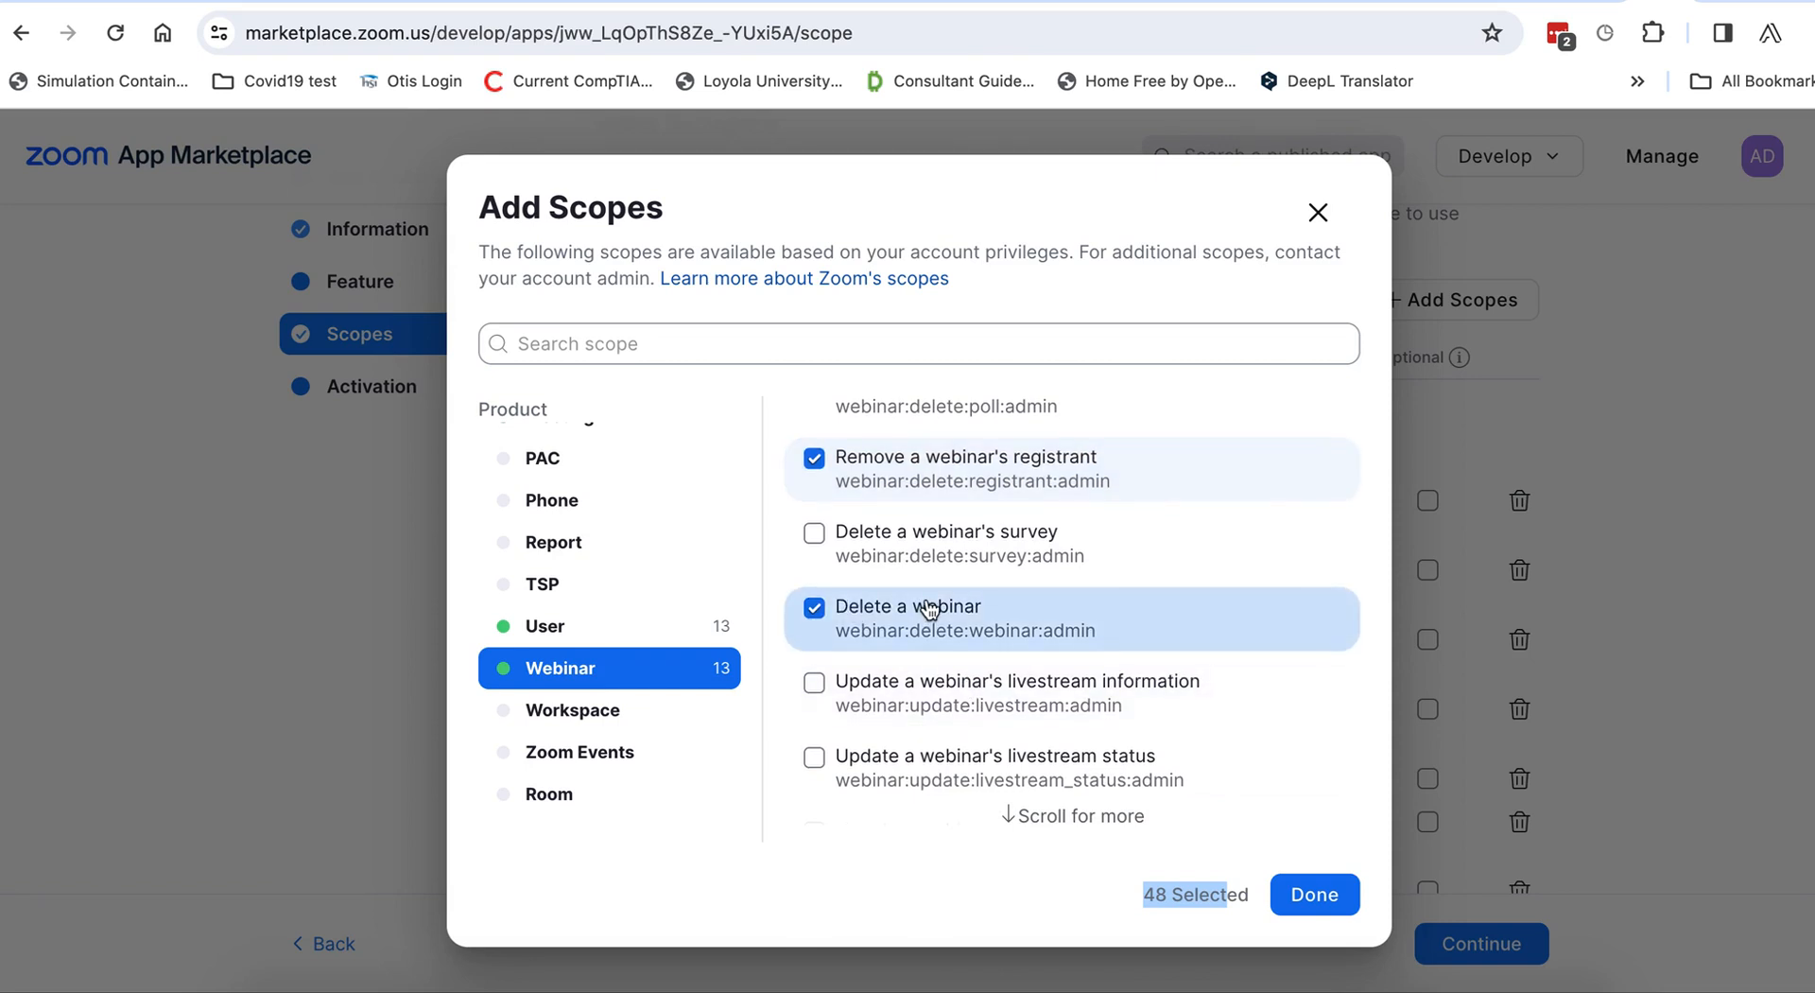
scroll(929, 608, up, 2)
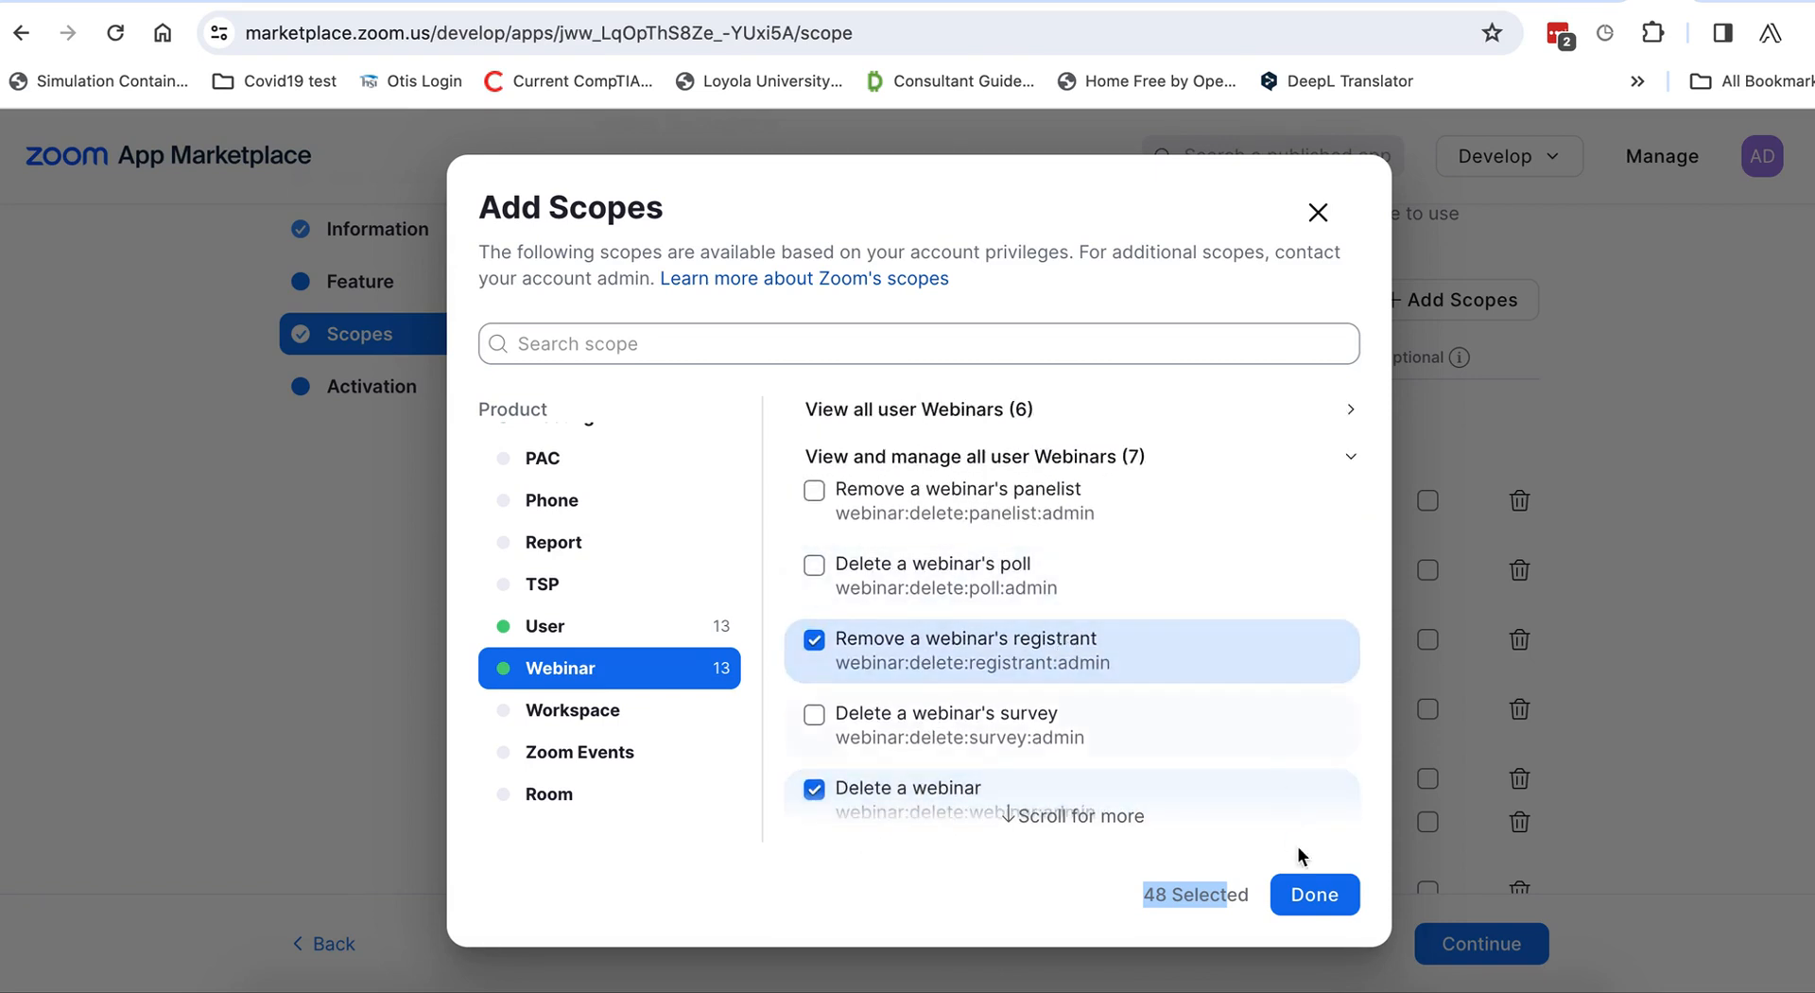
click(1329, 908)
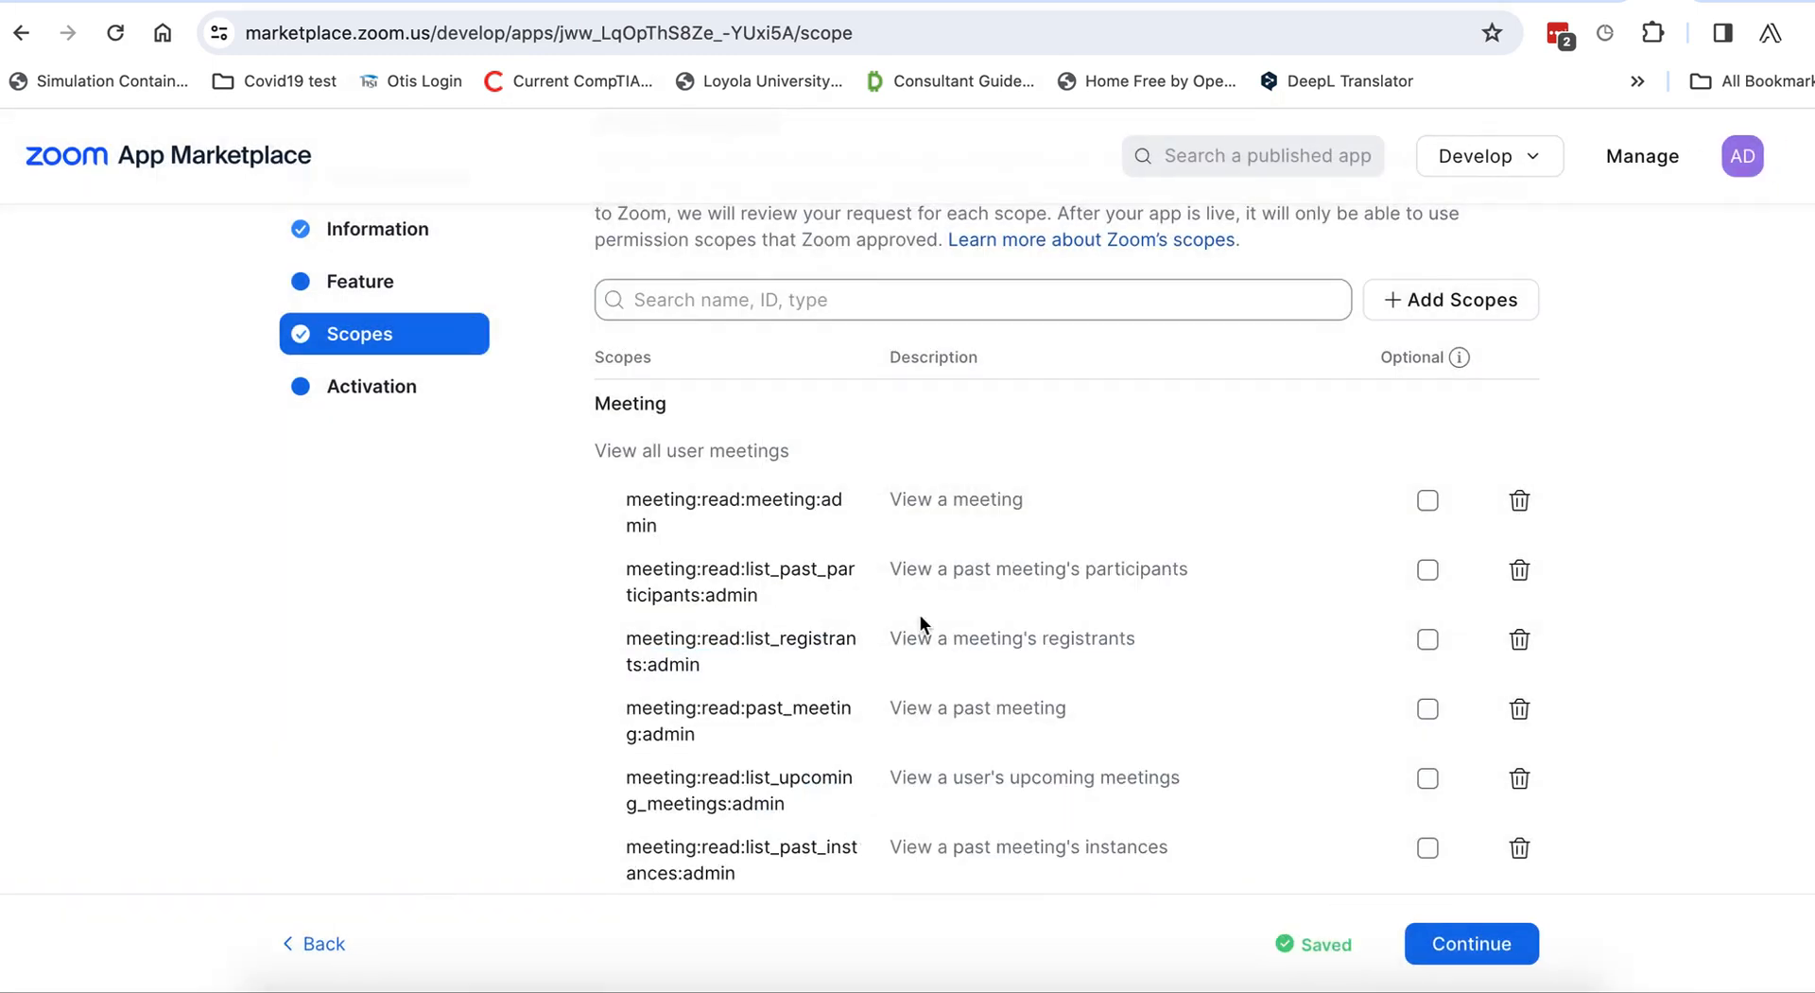
Go to the Activation step to see Igess-server-server activated on the account.
scroll(870, 659, down, 3)
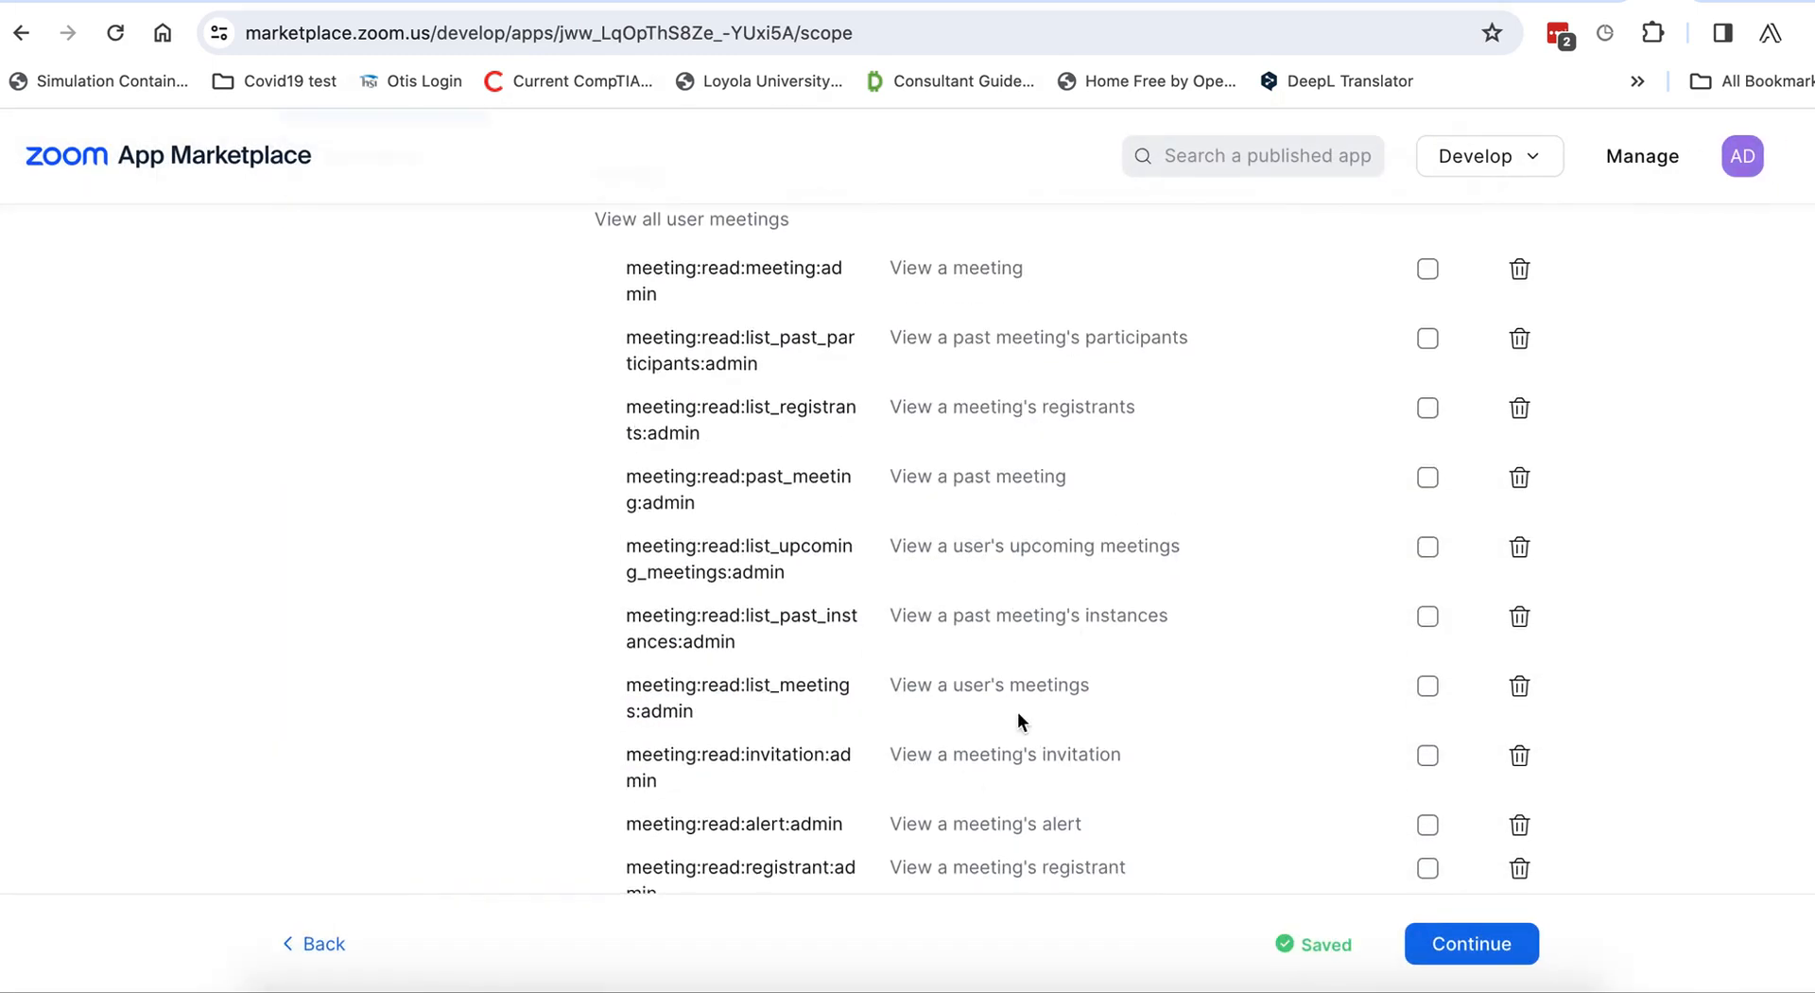
scroll(1018, 714, up, 5)
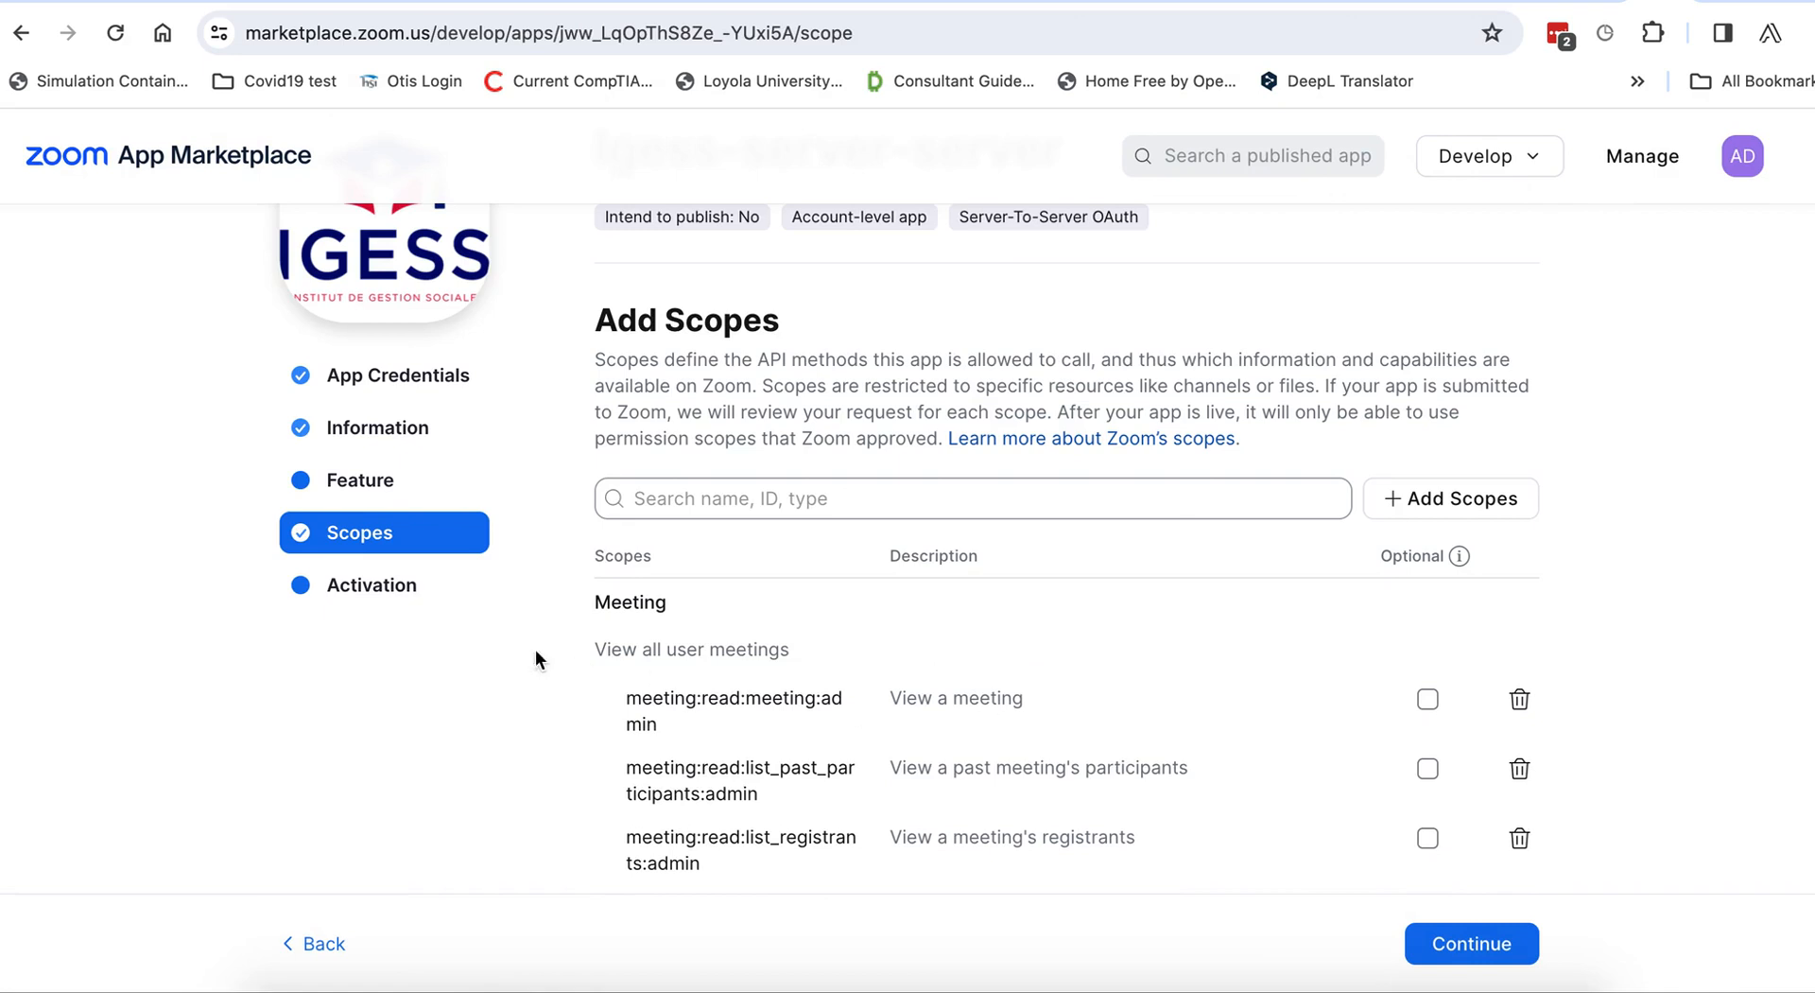
click(385, 586)
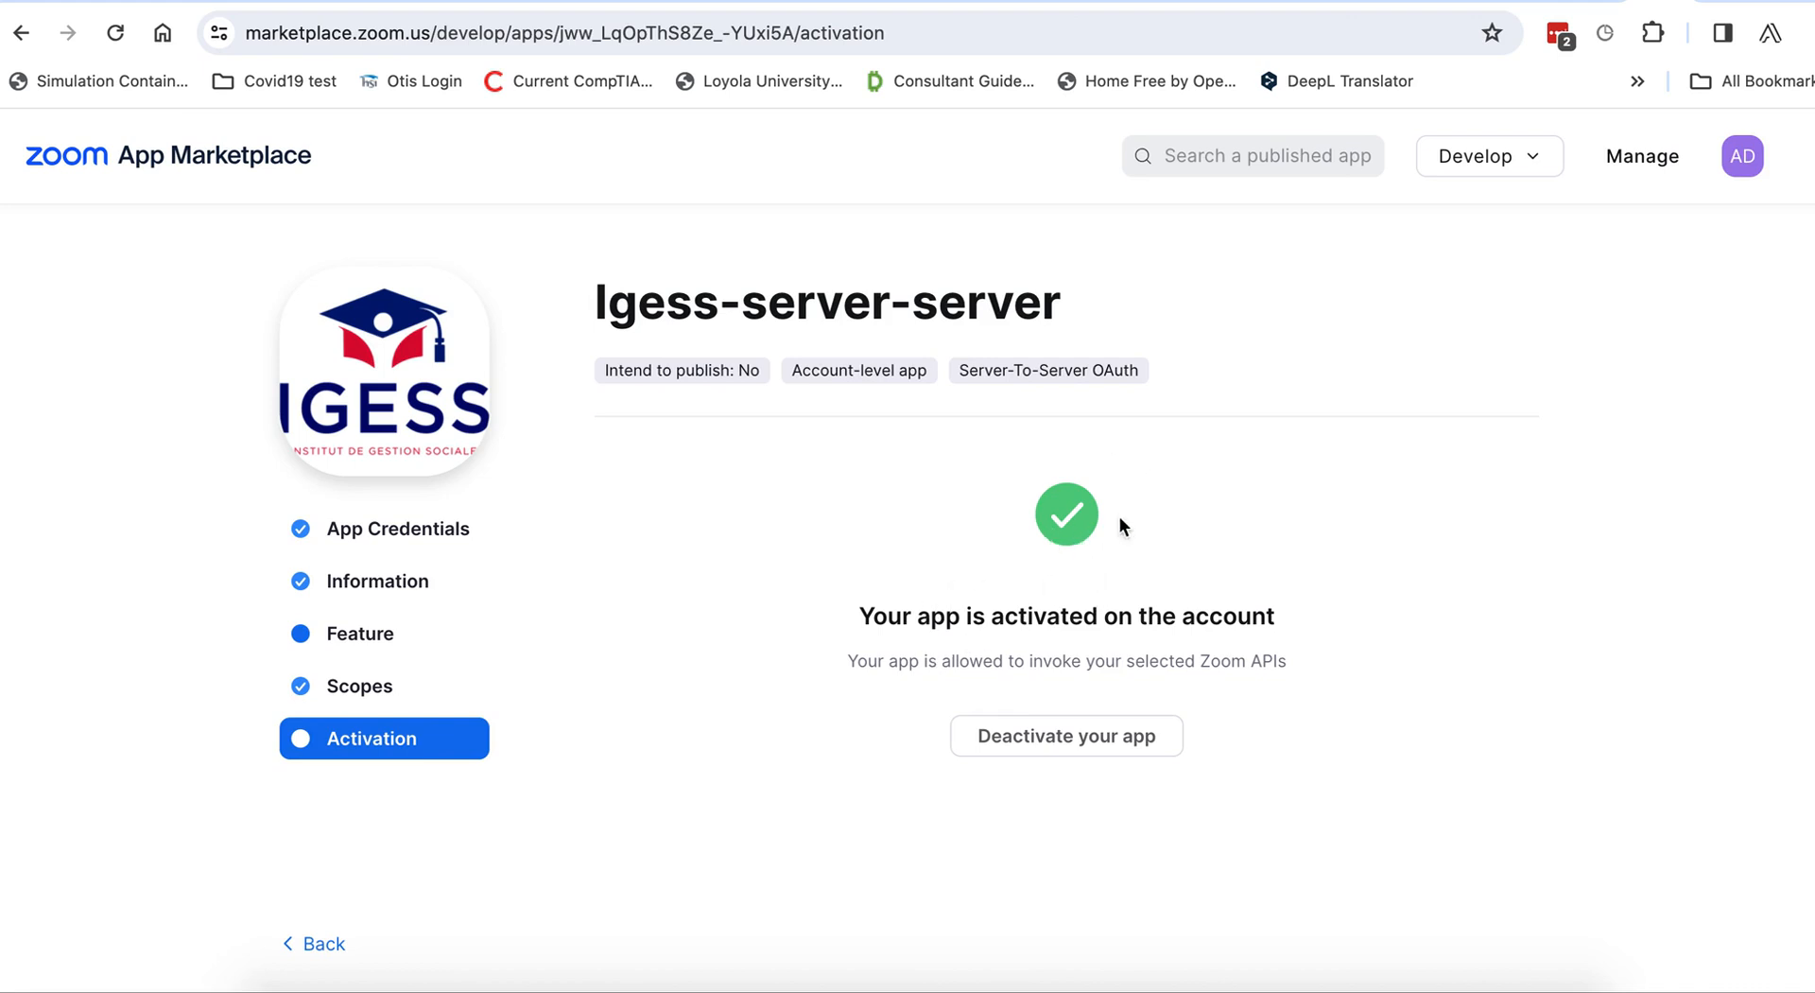
View the app's Account ID, Client ID and Client Secret, then return to the LMS Zoom settings.
click(380, 528)
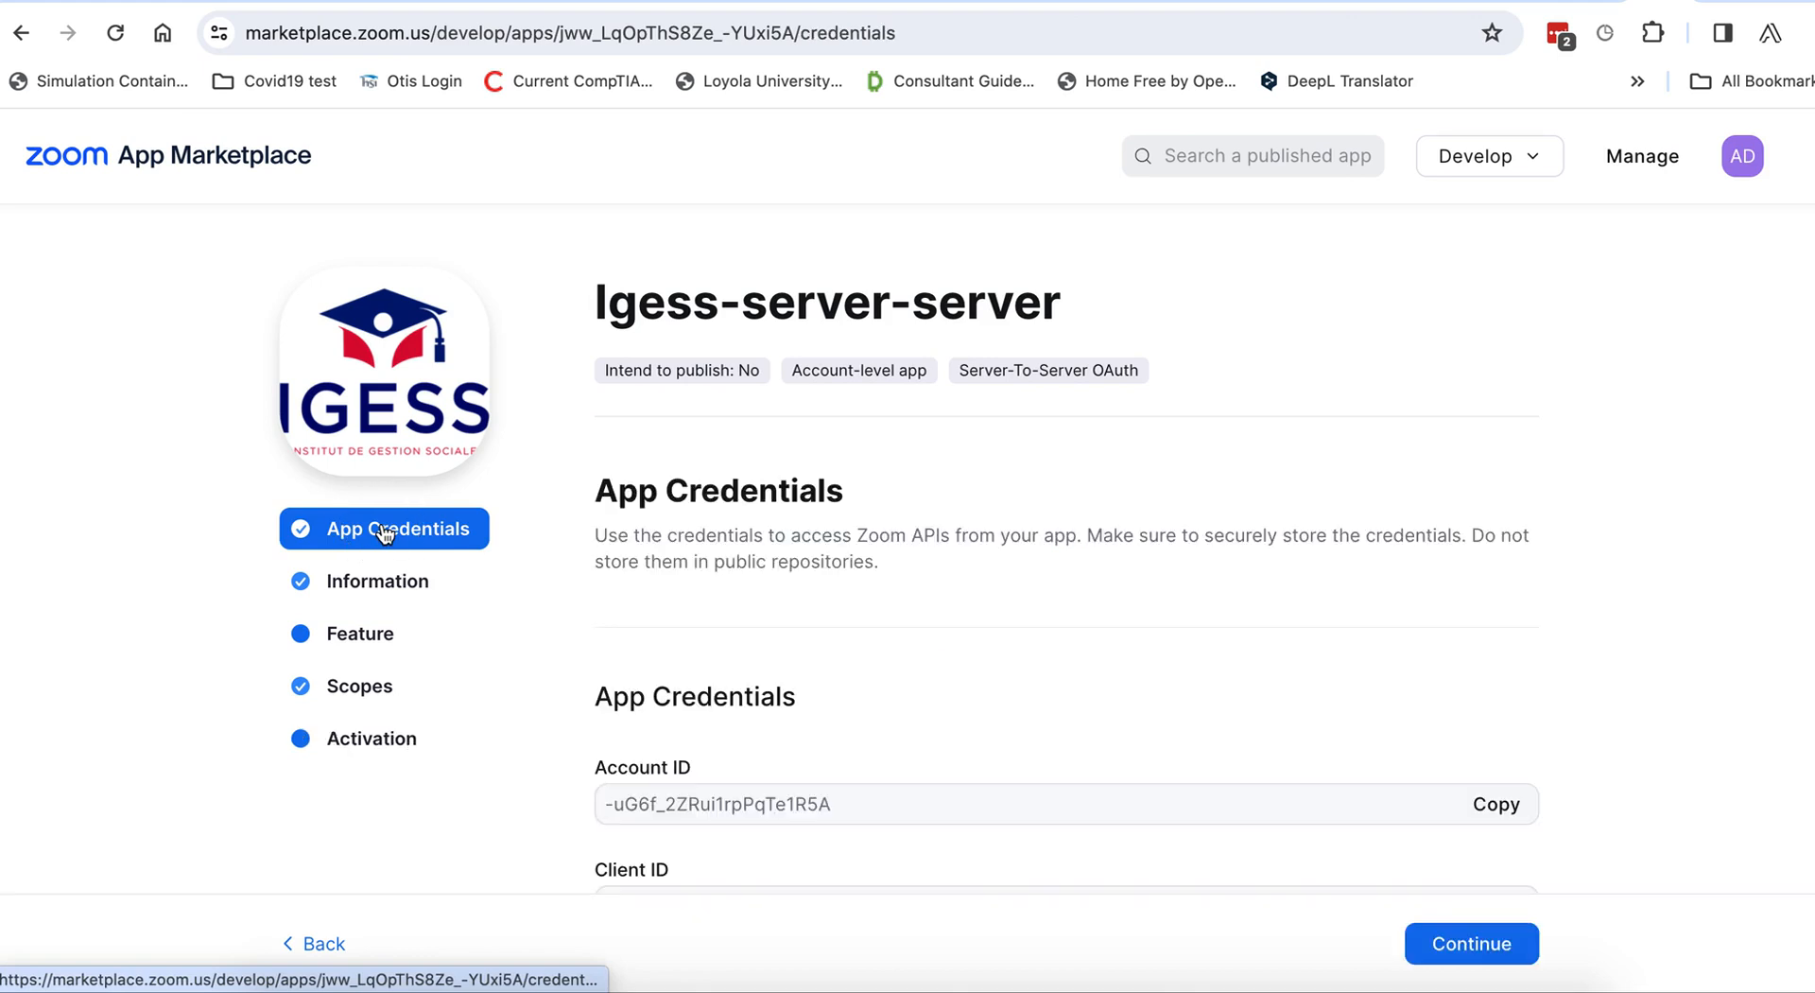
scroll(831, 664, down, 2)
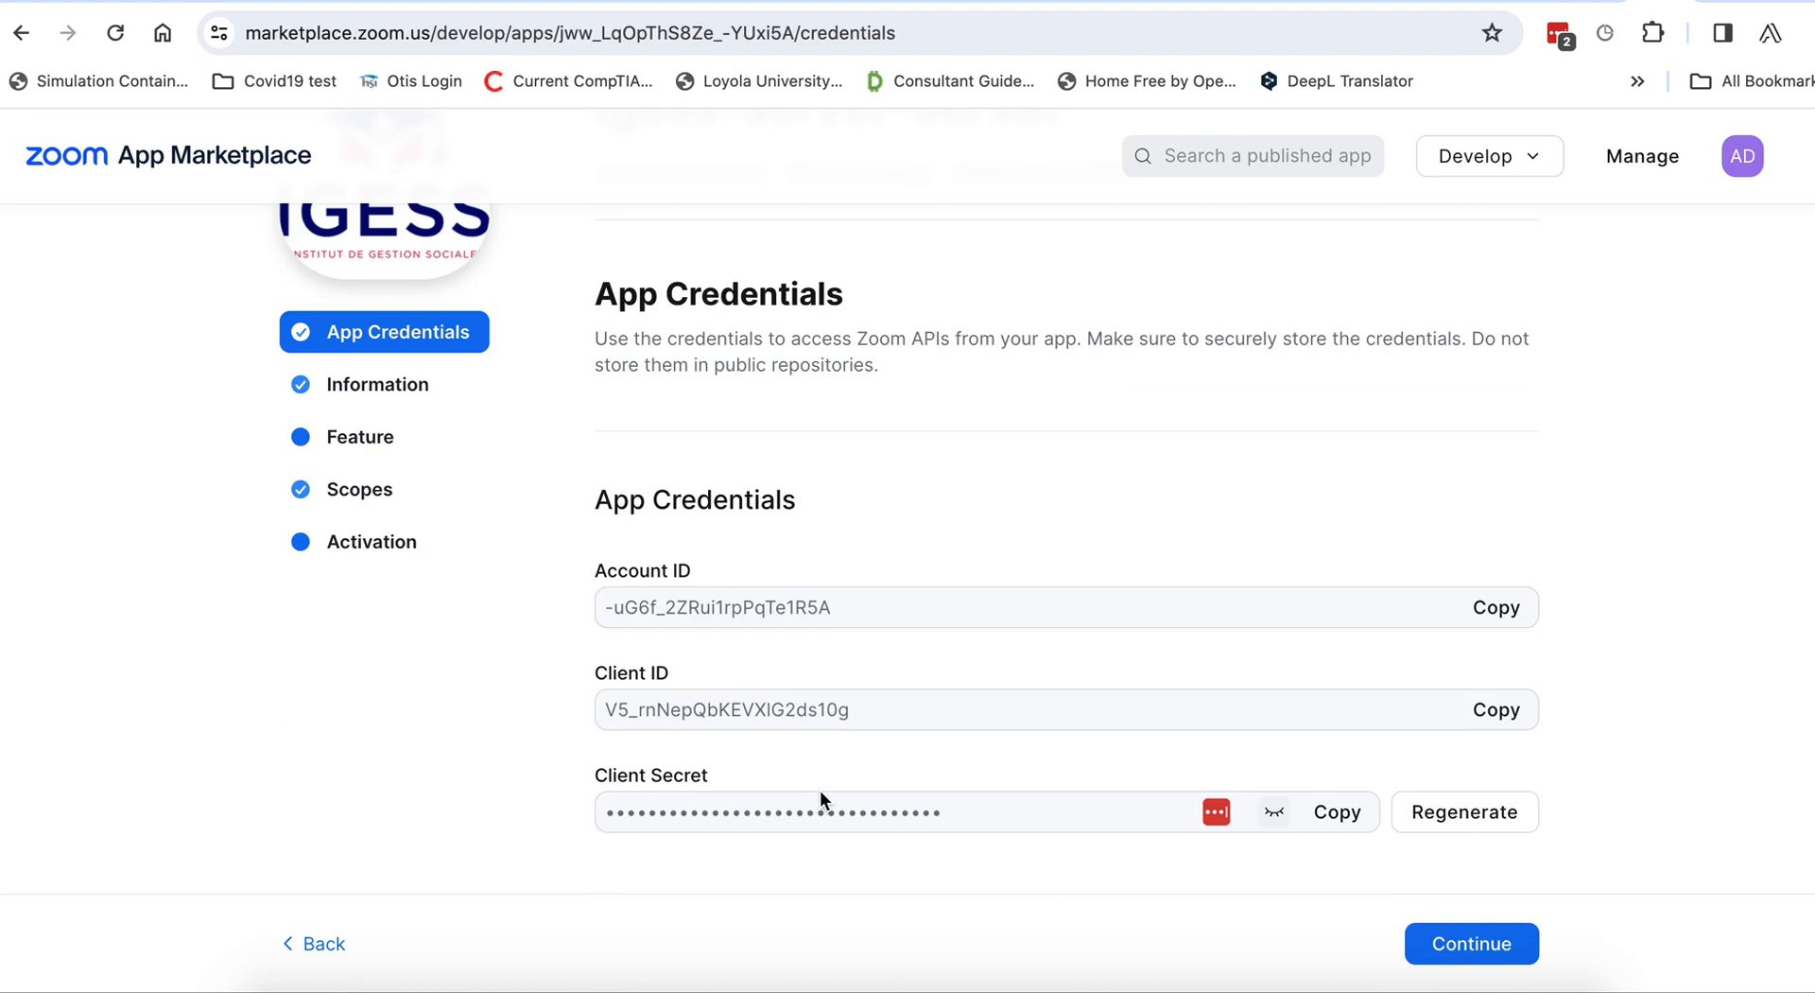
click(1355, 3)
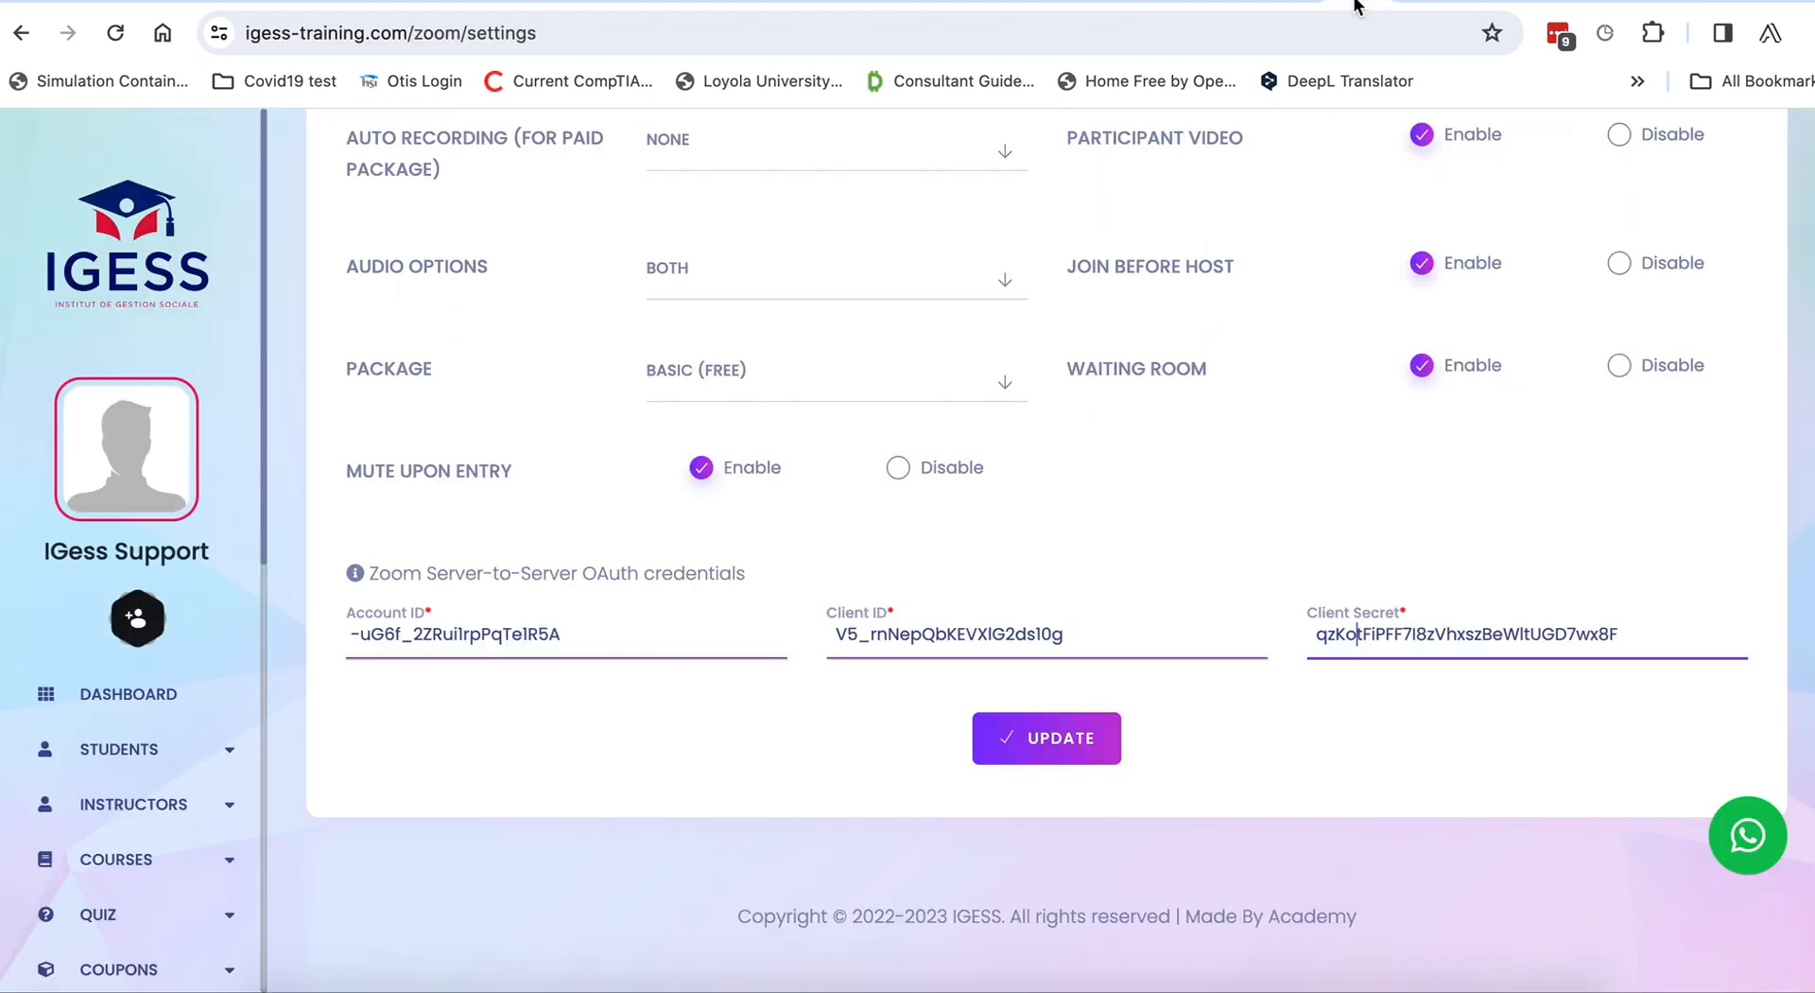
drag(37, 551, 212, 549)
scroll(558, 564, up, 1)
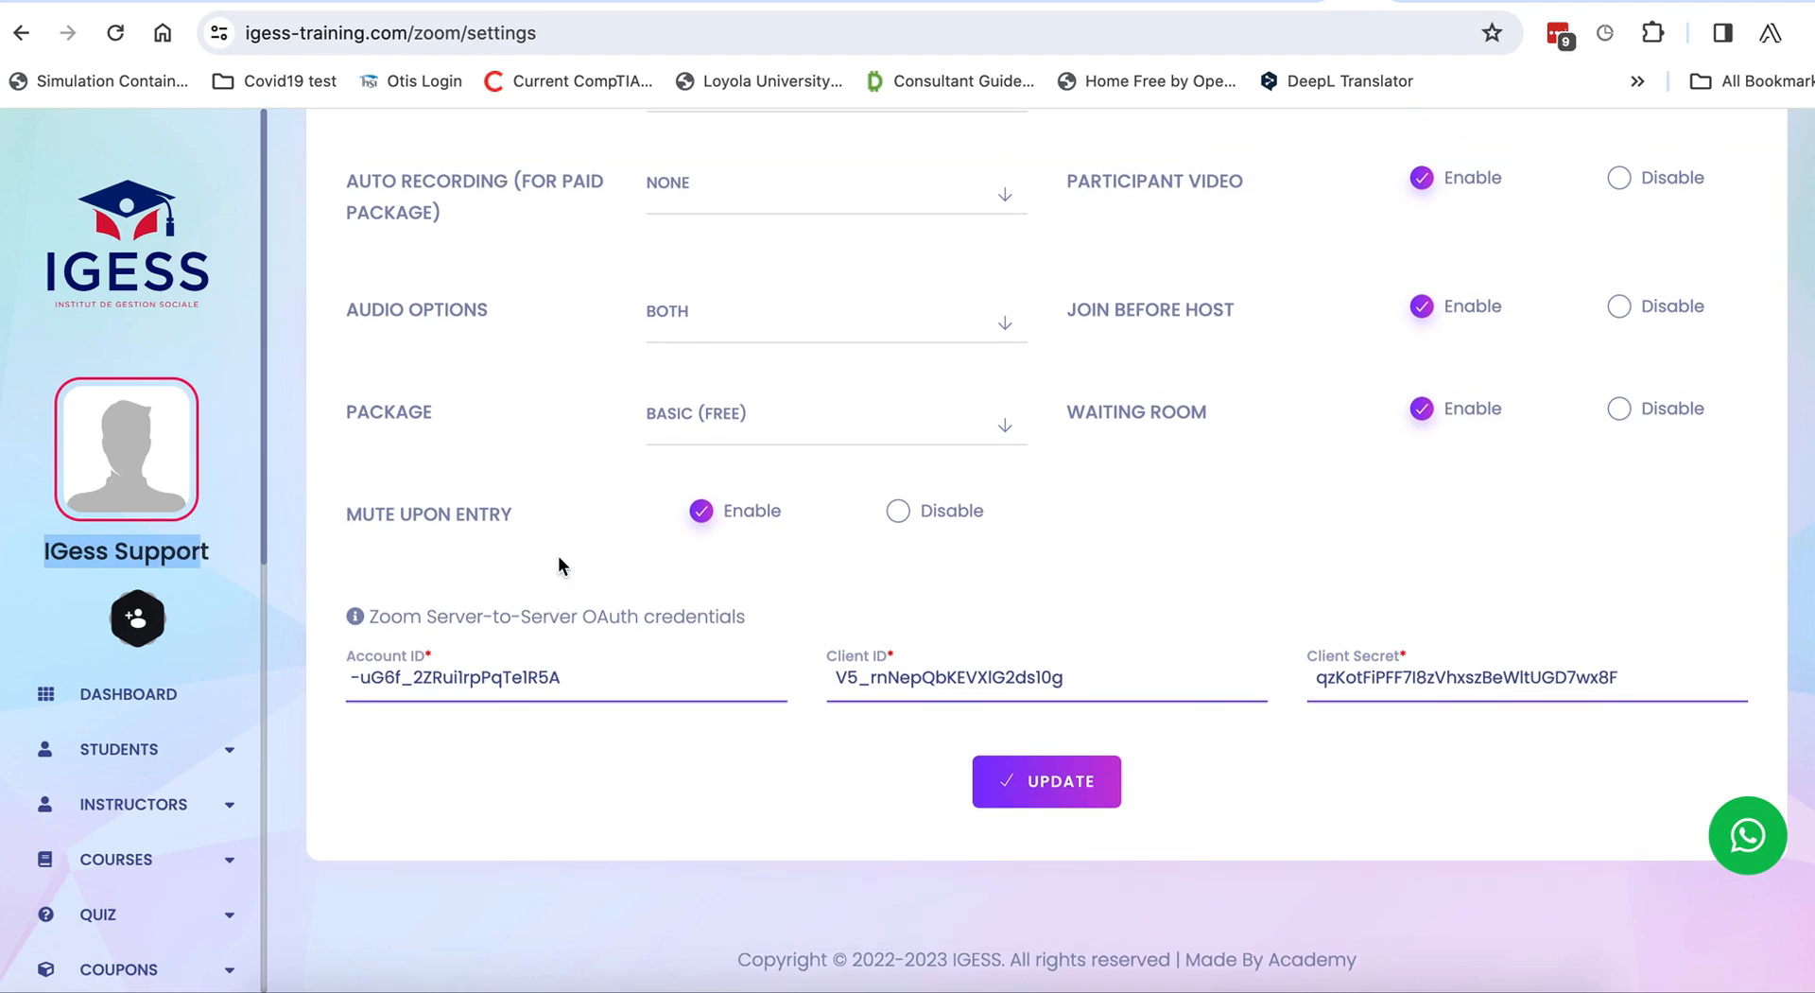